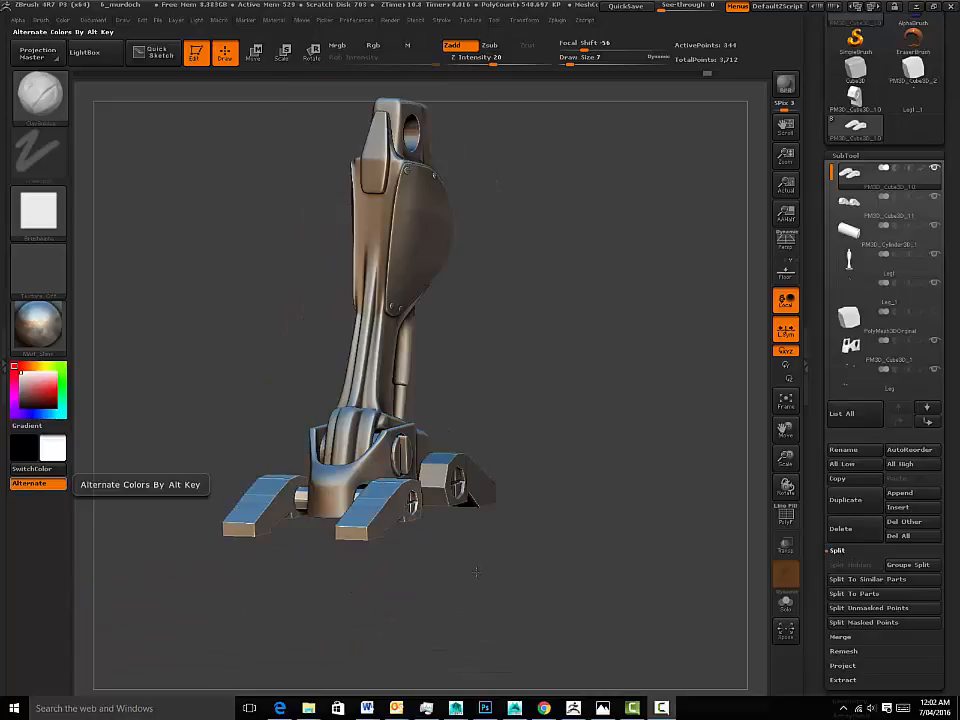
# - Examine the leg and the front toe assembly from several angles, briefly isolating the toes to see the bar between them
pyautogui.moveTo(474, 562); pyautogui.dragTo(536, 561)
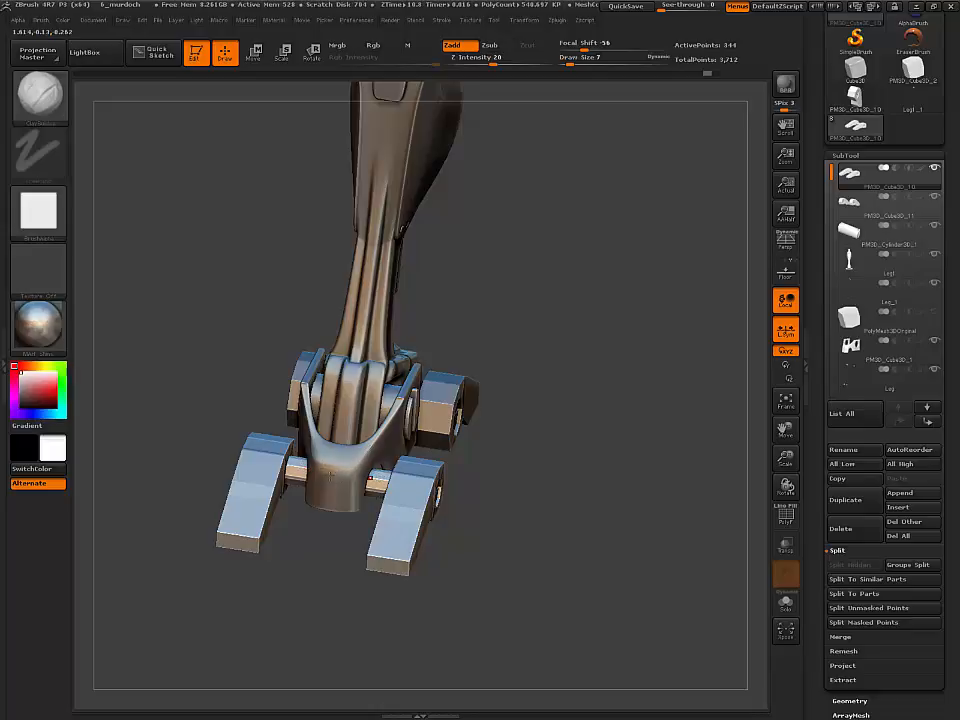
pyautogui.click(786, 602)
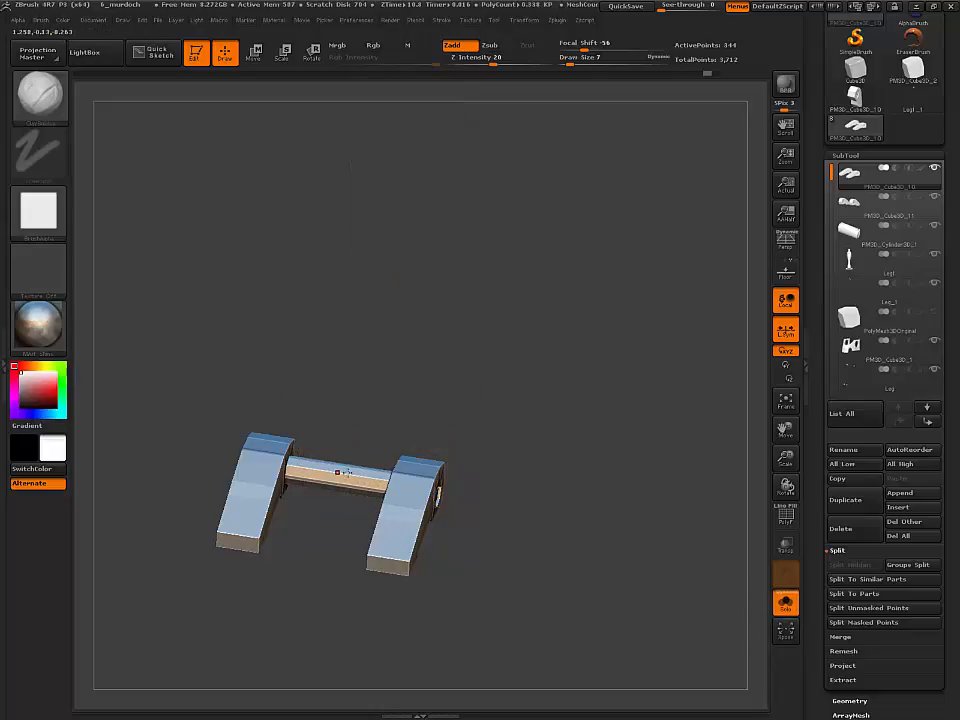
pyautogui.click(786, 602)
pyautogui.keyDown('shift'); pyautogui.moveTo(623, 598); pyautogui.dragTo(380, 475); pyautogui.keyUp('shift')
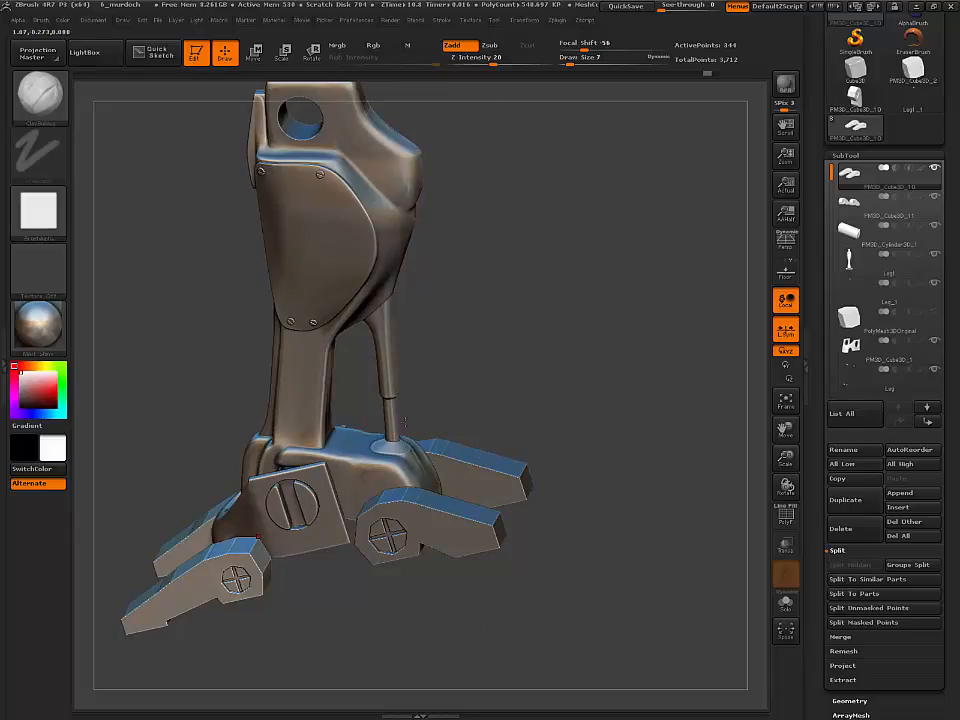
pyautogui.moveTo(488, 342)
pyautogui.mouseDown()
pyautogui.moveTo(503, 348)
pyautogui.moveTo(495, 347)
pyautogui.mouseUp()
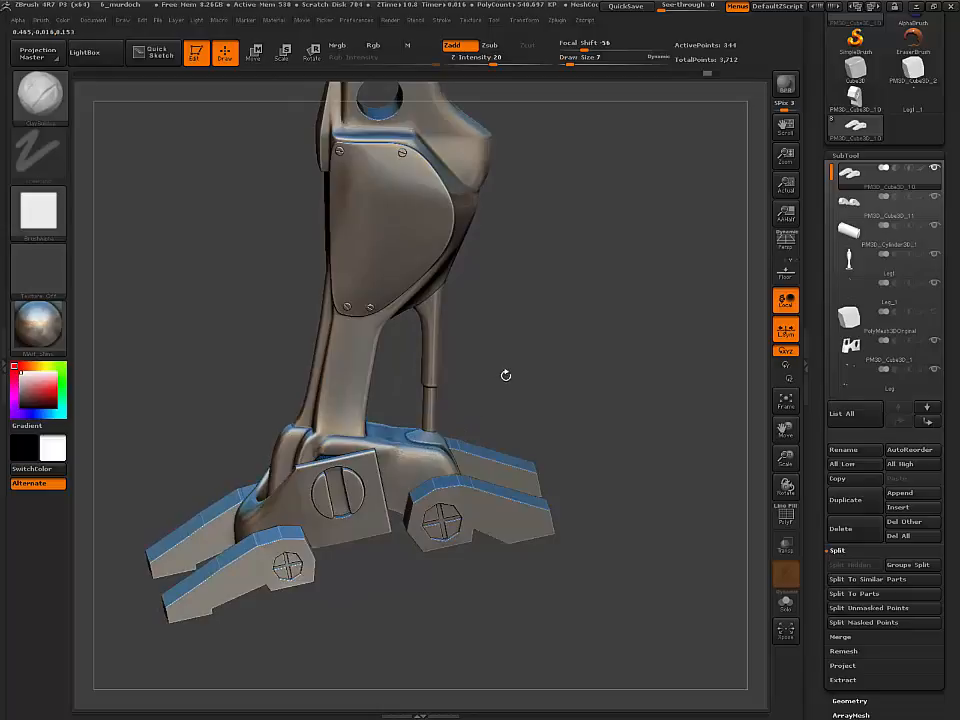
pyautogui.keyDown('alt'); pyautogui.moveTo(527, 354); pyautogui.dragTo(462, 363); pyautogui.keyUp('alt')
pyautogui.moveTo(408, 401); pyautogui.dragTo(459, 374)
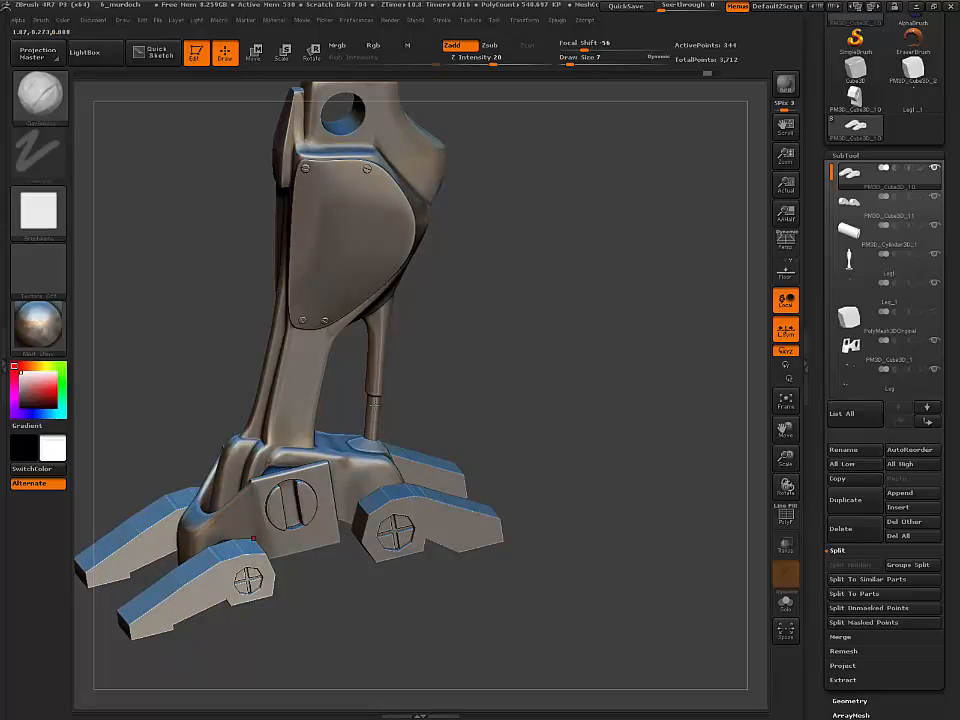
pyautogui.moveTo(415, 358); pyautogui.dragTo(408, 382)
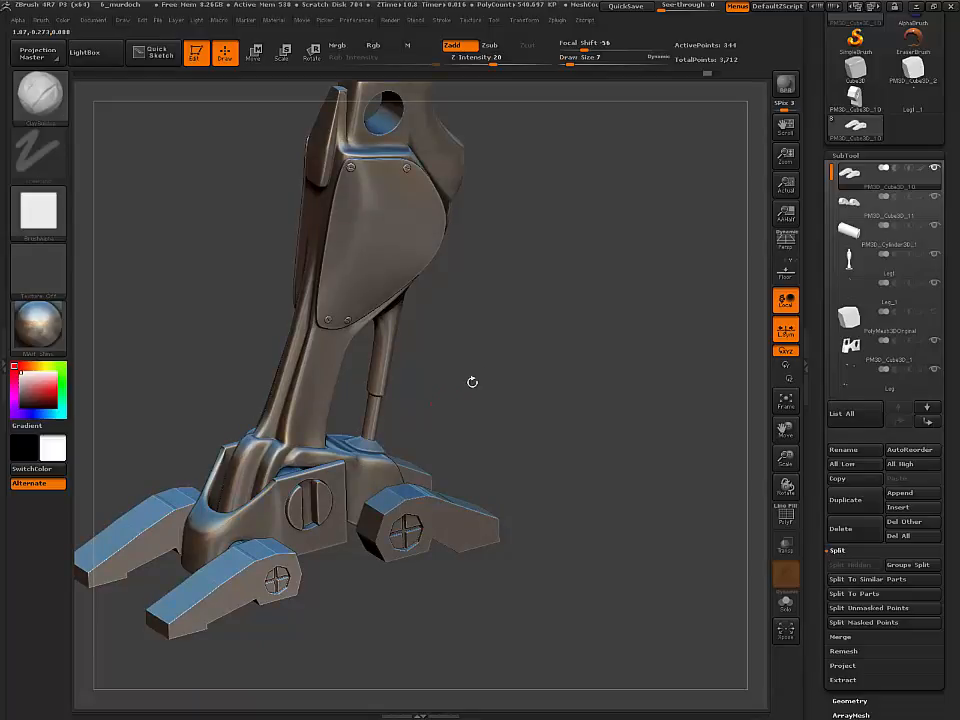
pyautogui.moveTo(471, 384); pyautogui.dragTo(557, 439)
pyautogui.moveTo(513, 343); pyautogui.dragTo(579, 497)
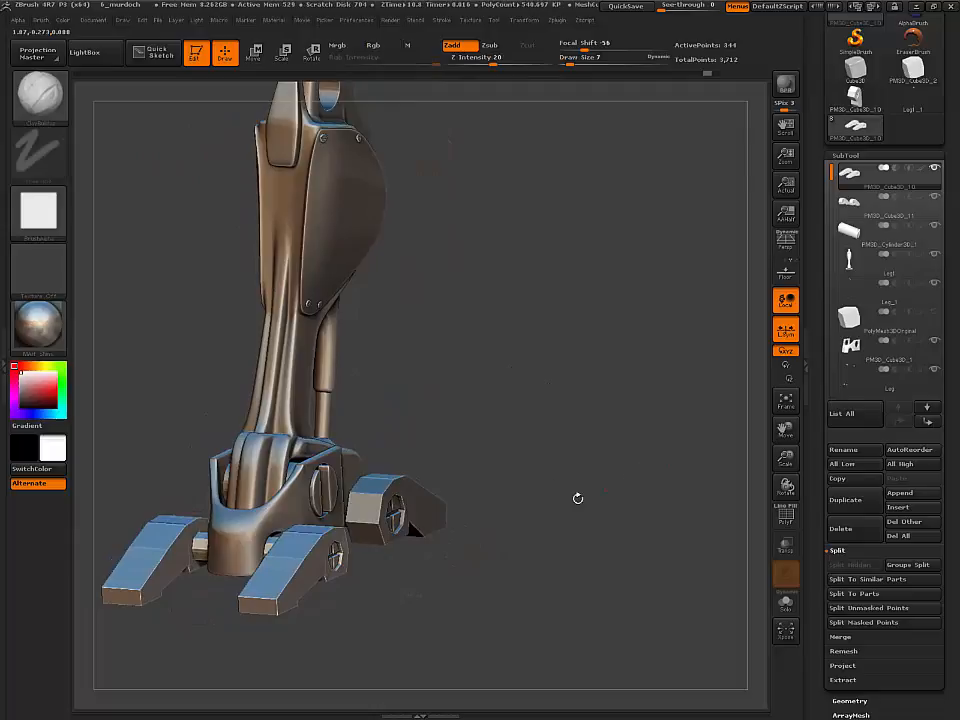
# - Change the leg's display material to the white SkinShade4
pyautogui.click(38, 322)
pyautogui.click(457, 343)
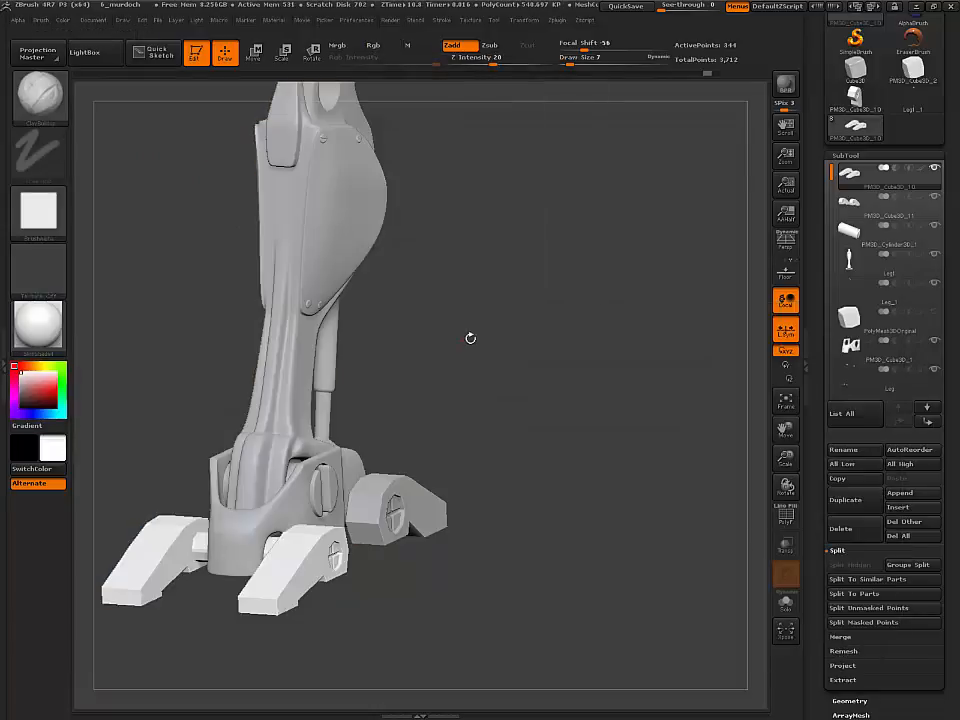
pyautogui.moveTo(469, 336); pyautogui.dragTo(570, 398)
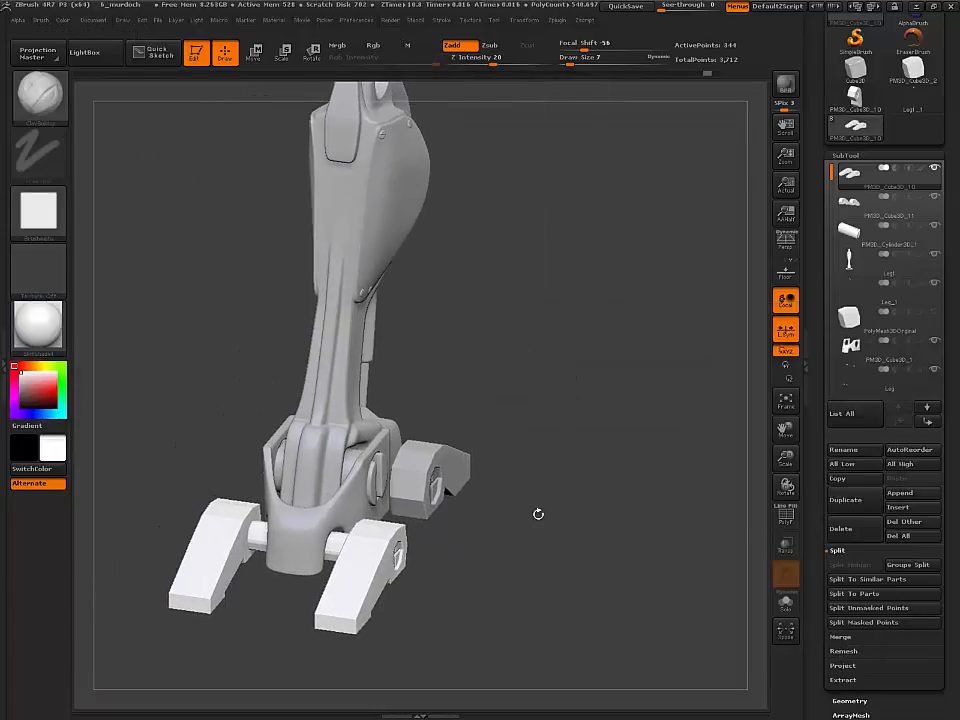
# - Isolate the front toe subtool and scrub through its undo history to review how the toe shape was built
pyautogui.click(785, 601)
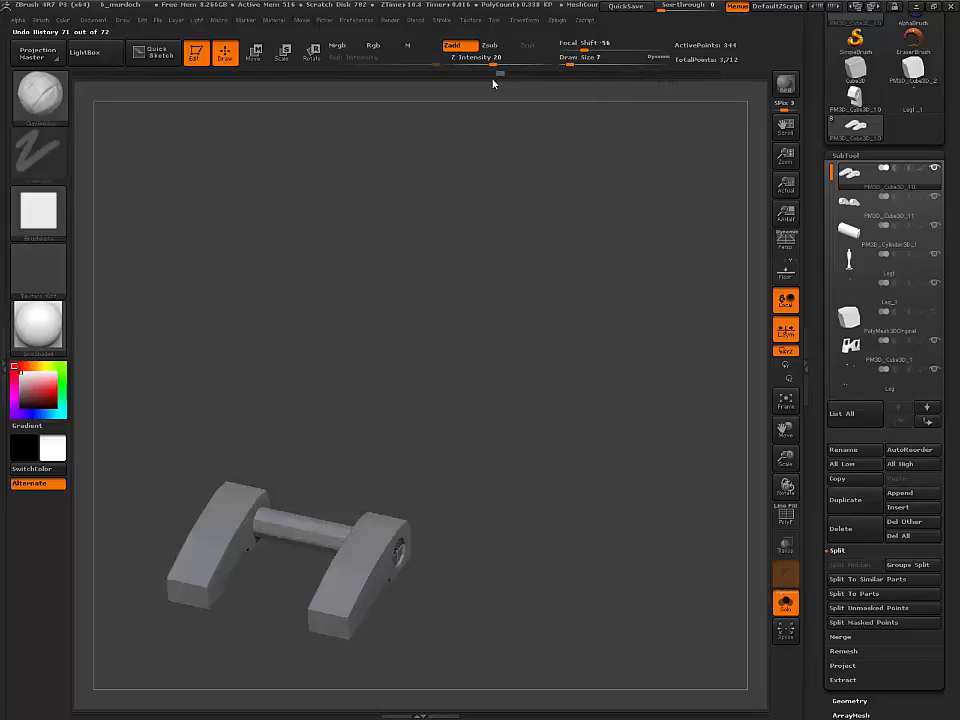
pyautogui.click(458, 80)
pyautogui.moveTo(458, 80); pyautogui.dragTo(597, 80)
pyautogui.moveTo(570, 307)
pyautogui.mouseDown()
pyautogui.moveTo(531, 288)
pyautogui.moveTo(514, 317)
pyautogui.mouseUp()
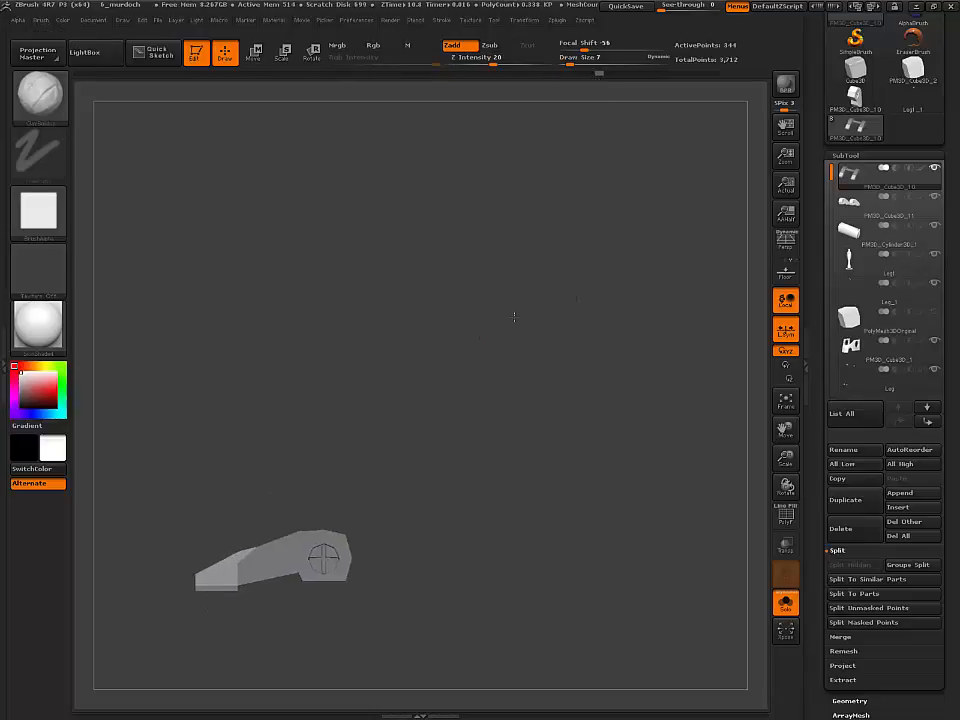
pyautogui.keyDown('alt'); pyautogui.moveTo(474, 262); pyautogui.dragTo(565, 190); pyautogui.keyUp('alt')
pyautogui.moveTo(600, 75)
pyautogui.mouseDown()
pyautogui.moveTo(714, 75)
pyautogui.moveTo(555, 76)
pyautogui.mouseUp()
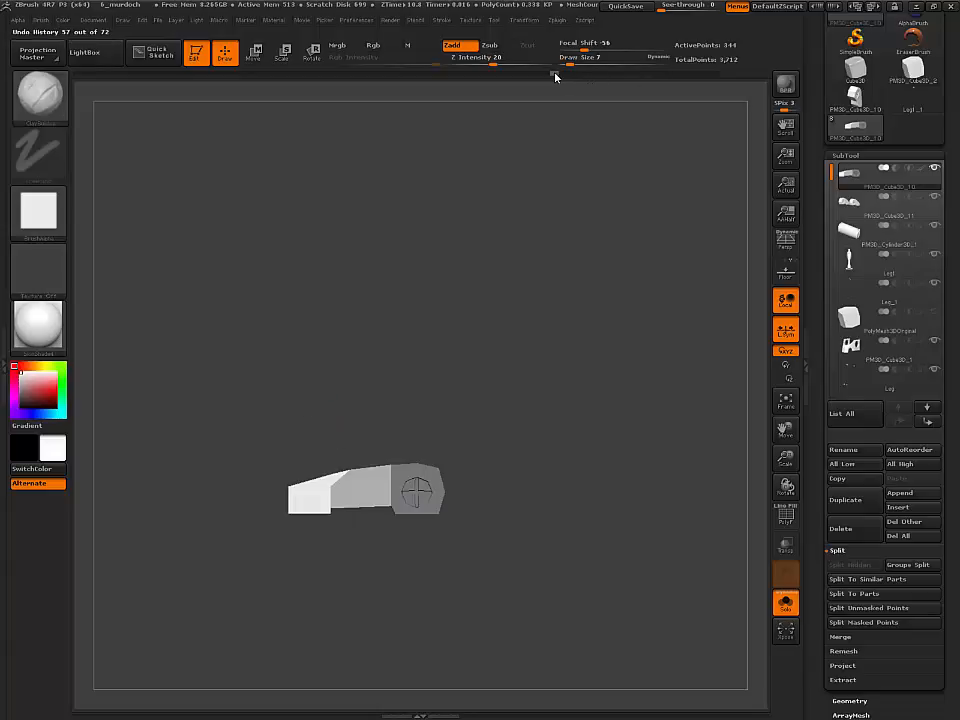
pyautogui.moveTo(555, 76)
pyautogui.mouseDown()
pyautogui.moveTo(617, 77)
pyautogui.moveTo(561, 77)
pyautogui.mouseUp()
pyautogui.moveTo(495, 170)
pyautogui.mouseDown()
pyautogui.moveTo(577, 221)
pyautogui.moveTo(534, 75)
pyautogui.moveTo(421, 78)
pyautogui.moveTo(552, 179)
pyautogui.mouseUp()
# - Return the history to the two separate toes and show their wireframe and polygroups
pyautogui.click(374, 75)
pyautogui.hotkey('shift', 'f')
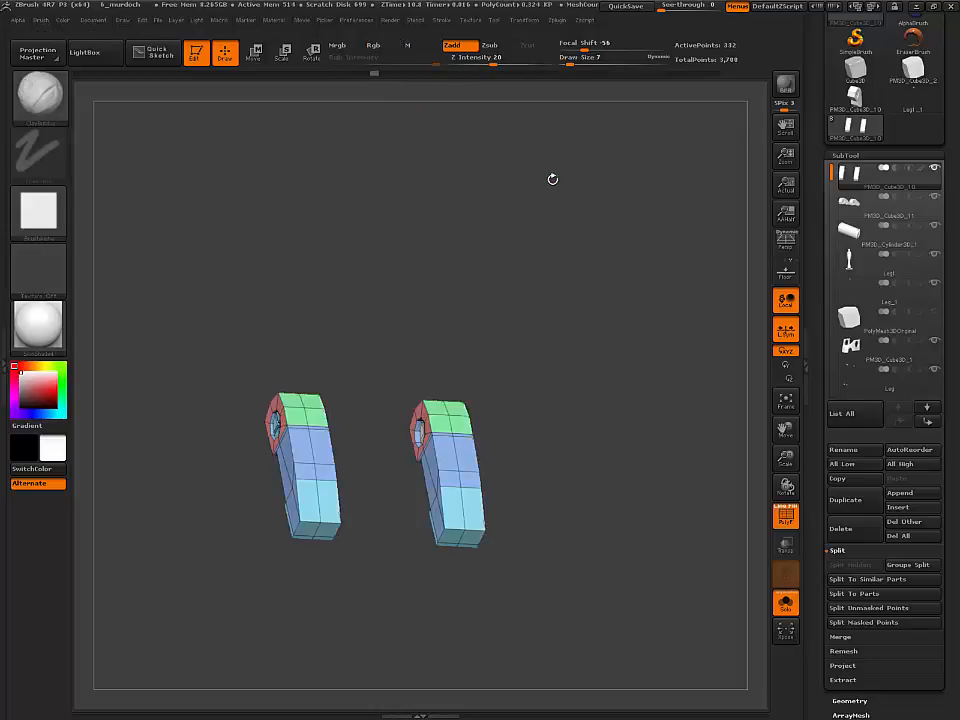
pyautogui.hotkey('ctrl', 'd')
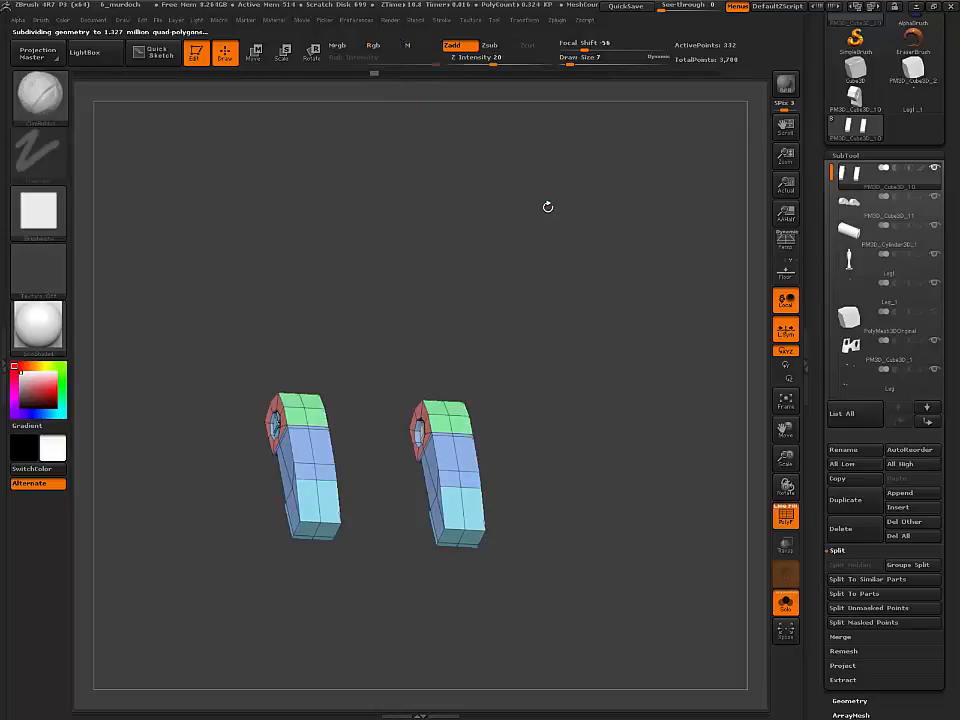
pyautogui.moveTo(548, 218); pyautogui.dragTo(604, 182)
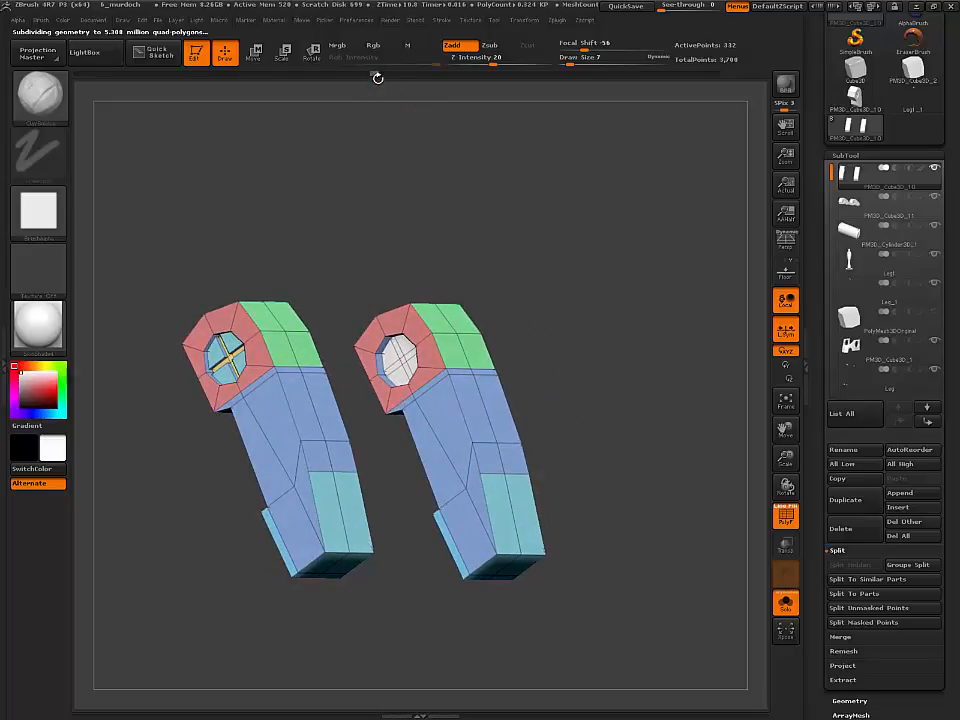
# - Advance the undo history to the stage with pegs extruded from the inner faces of both toes, and inspect them
pyautogui.moveTo(376, 75)
pyautogui.mouseDown()
pyautogui.moveTo(291, 84)
pyautogui.moveTo(385, 81)
pyautogui.mouseUp()
pyautogui.moveTo(608, 150); pyautogui.dragTo(555, 164)
pyautogui.moveTo(380, 80); pyautogui.dragTo(455, 83)
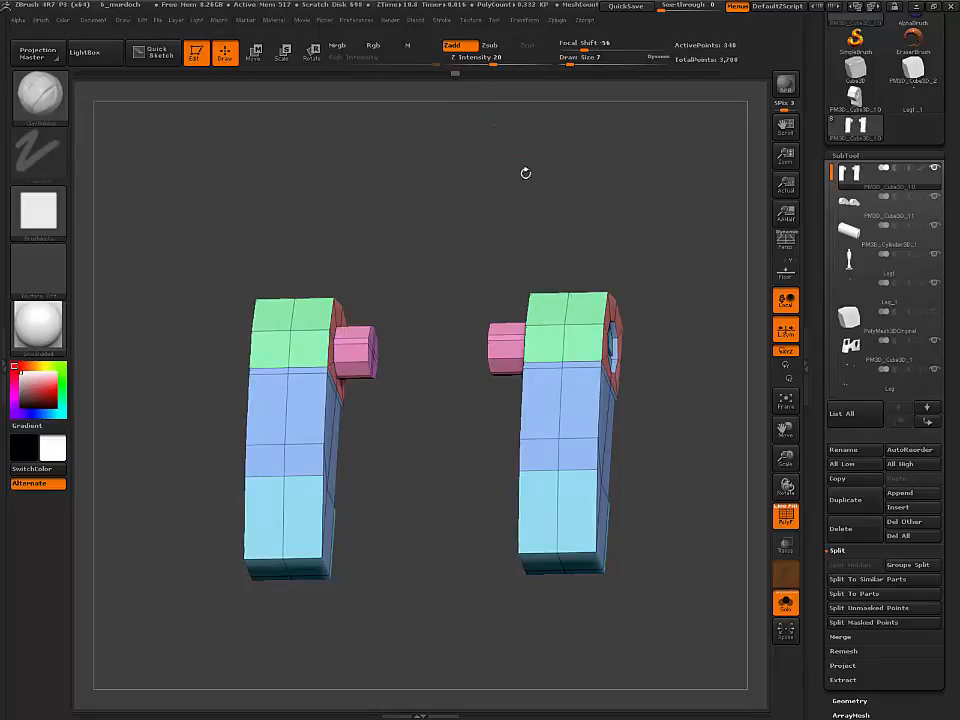
pyautogui.moveTo(525, 171); pyautogui.dragTo(597, 230)
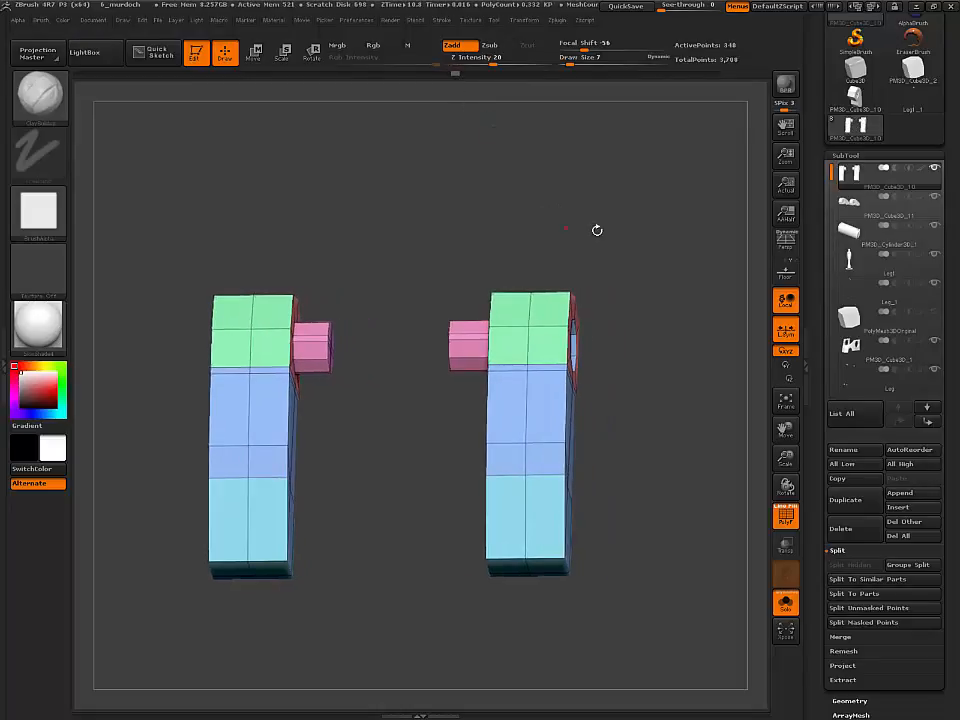
pyautogui.moveTo(372, 232); pyautogui.dragTo(370, 232)
pyautogui.moveTo(852, 189)
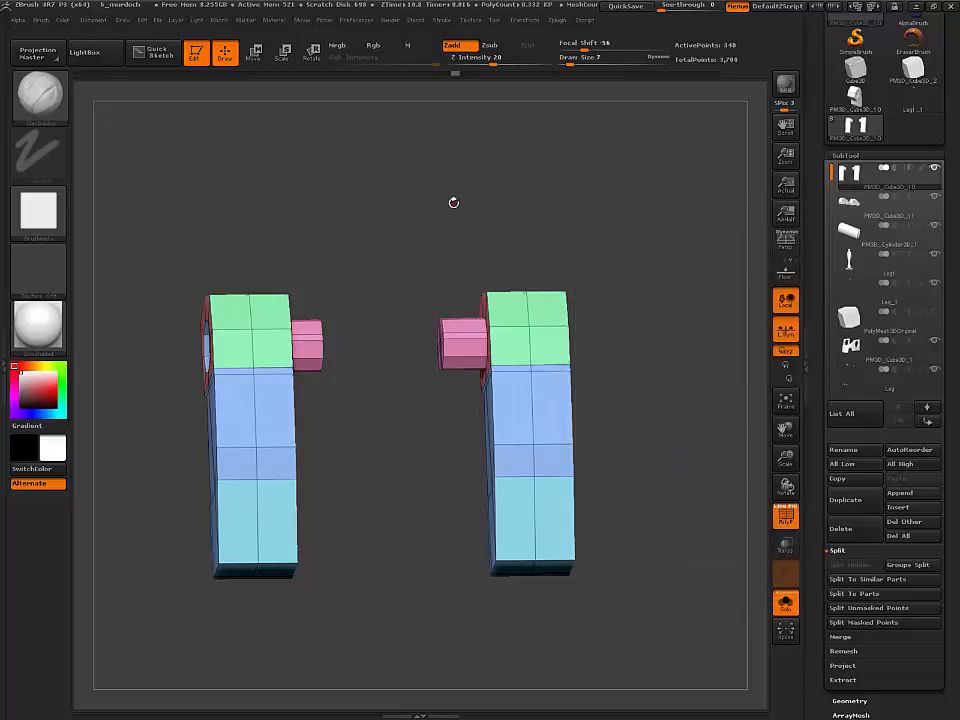
pyautogui.moveTo(453, 202); pyautogui.dragTo(431, 272)
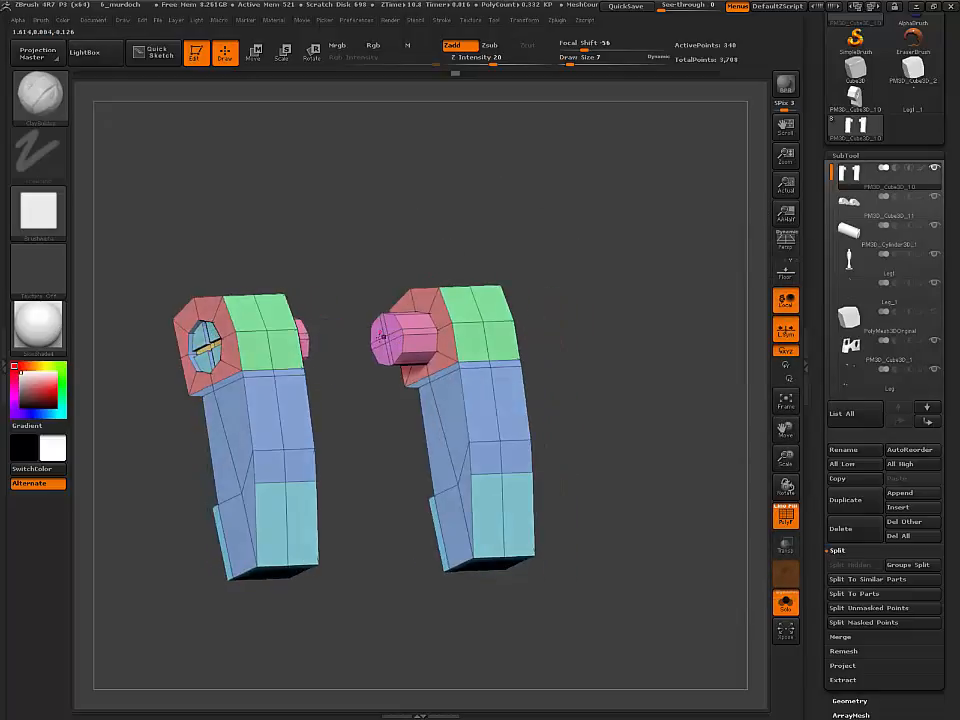
pyautogui.moveTo(501, 164); pyautogui.dragTo(461, 187)
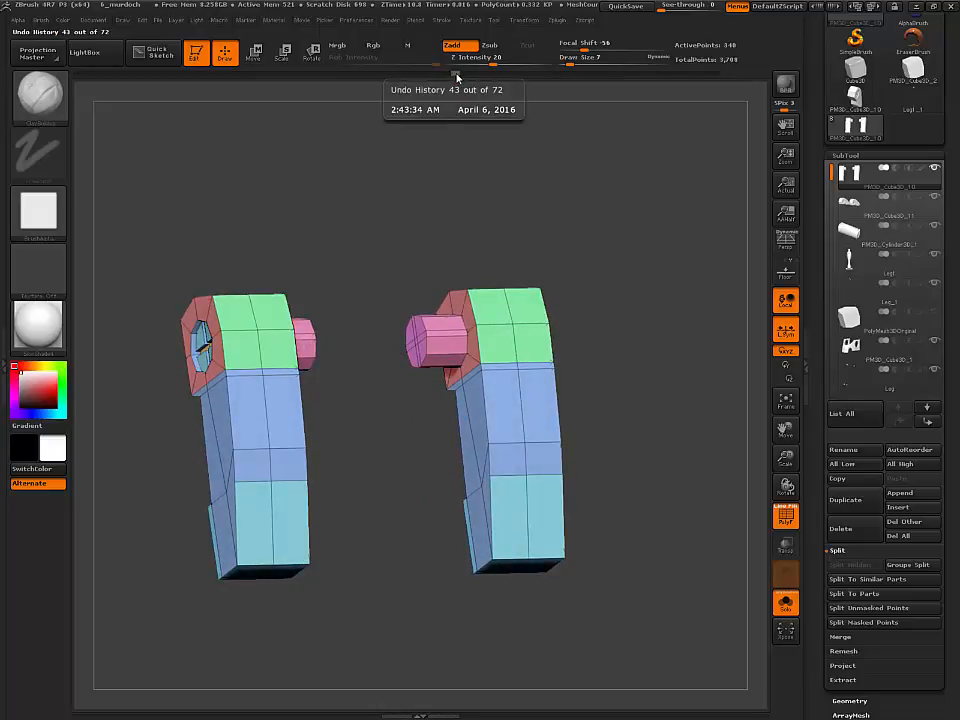
# - Step the history forward to the stage where the end faces of both pegs are removed
pyautogui.click(476, 75)
pyautogui.moveTo(477, 76); pyautogui.dragTo(473, 76)
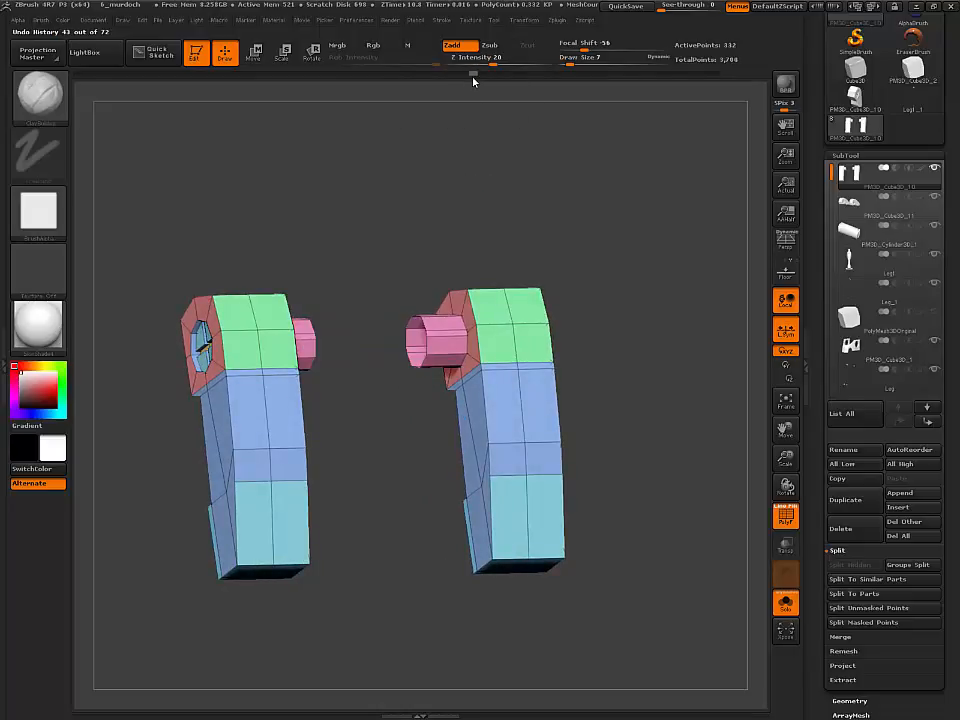
pyautogui.moveTo(420, 156); pyautogui.dragTo(385, 167)
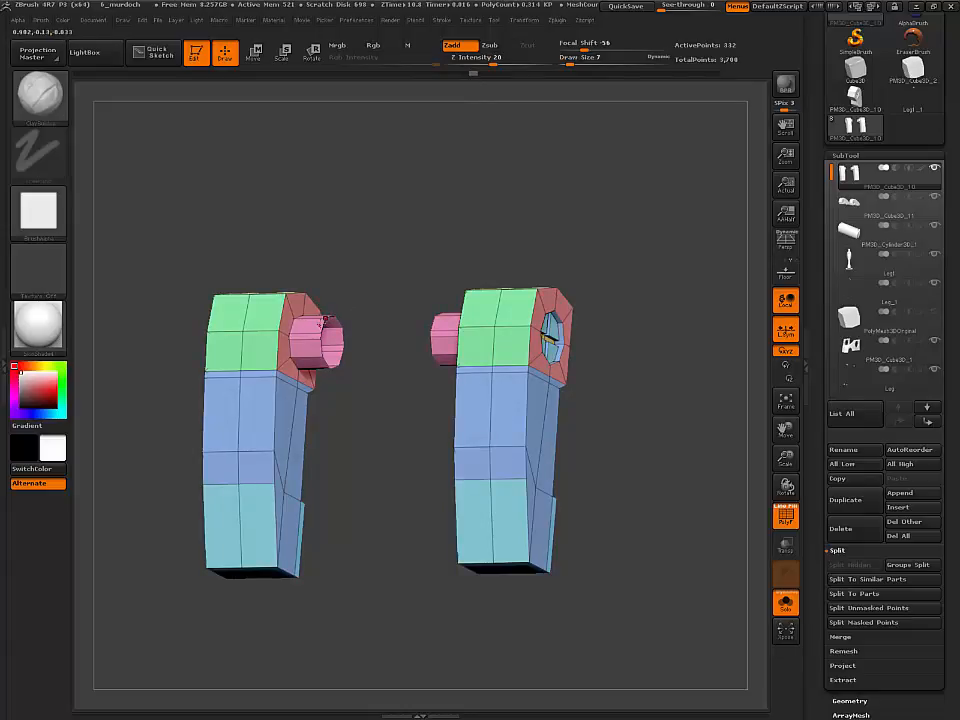
# - Select the ZModeler brush and set its edge action to Bridge with the Two Holes target
pyautogui.press('b')
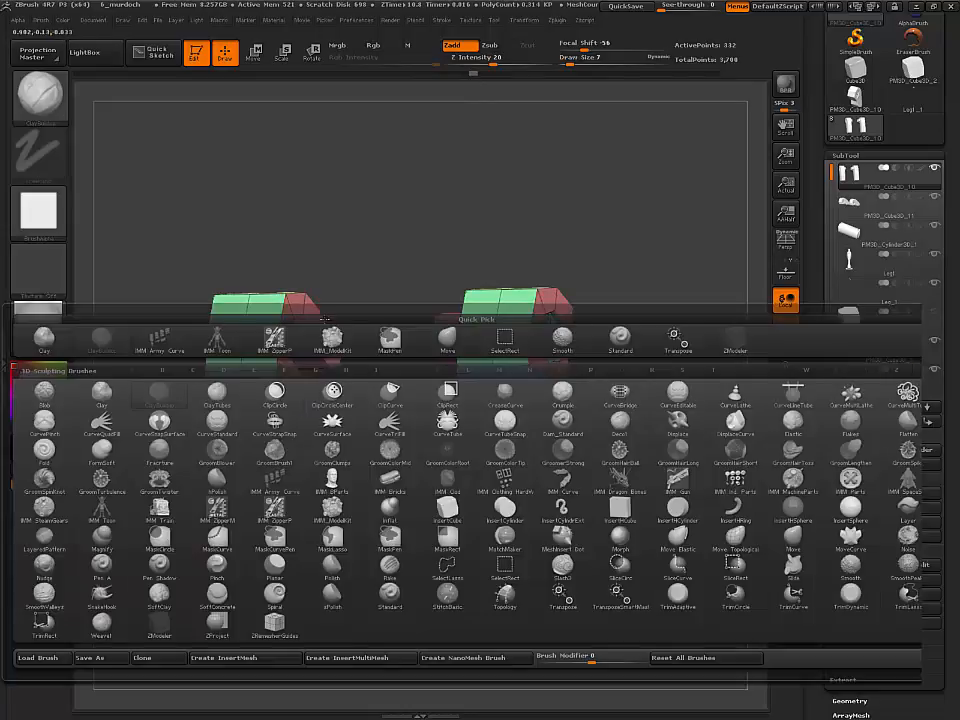
pyautogui.press('z')
pyautogui.press('m')
pyautogui.moveTo(389, 223)
pyautogui.mouseDown()
pyautogui.moveTo(386, 206)
pyautogui.moveTo(392, 224)
pyautogui.mouseUp()
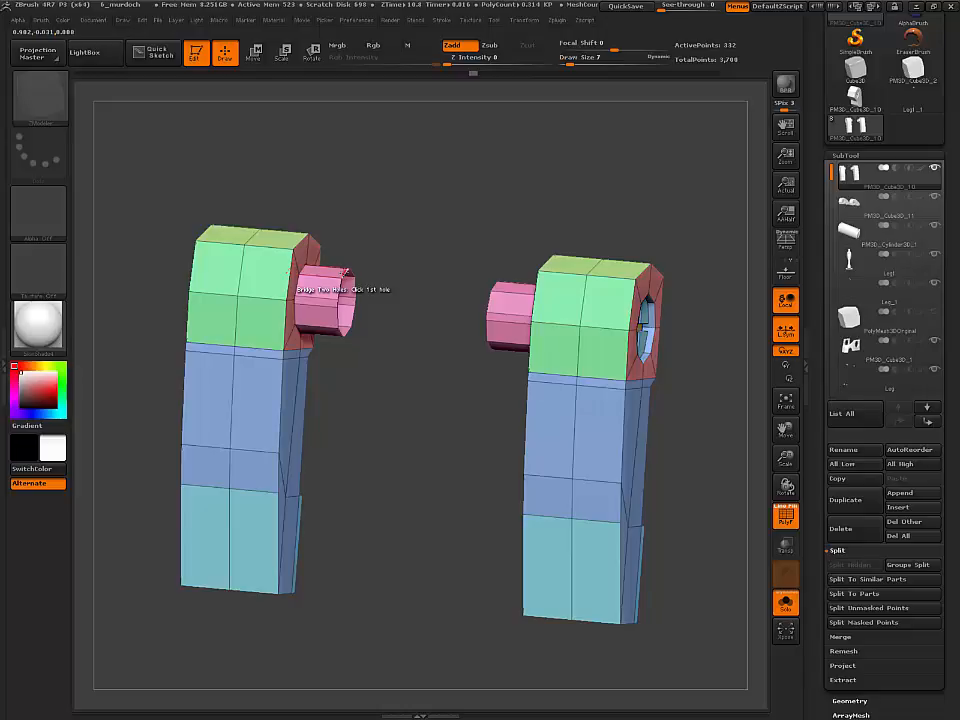
pyautogui.press('space')
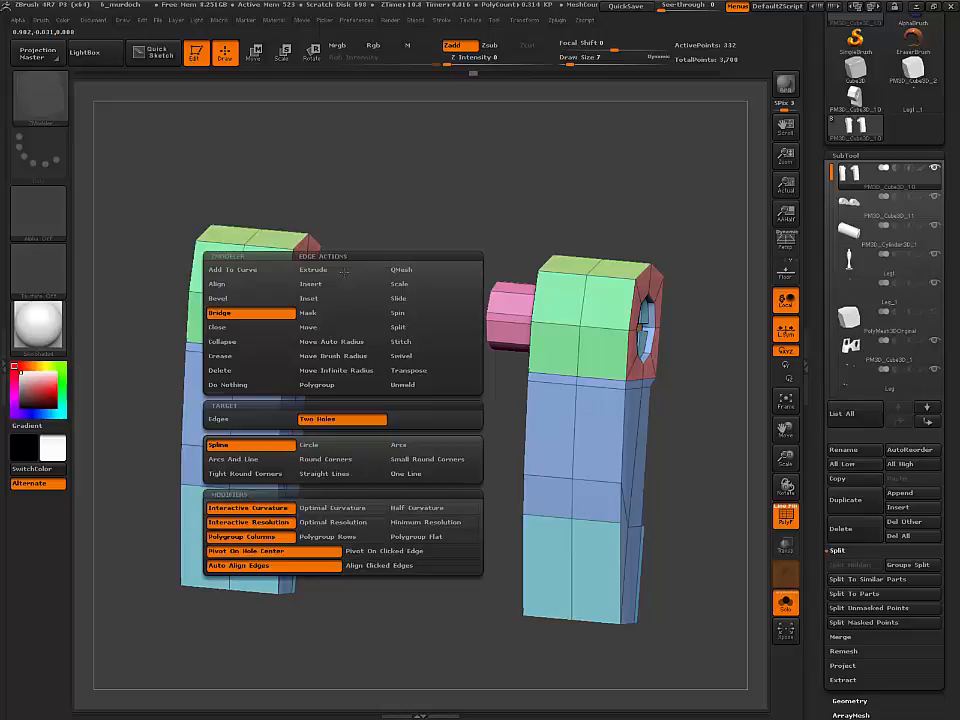
pyautogui.click(322, 420)
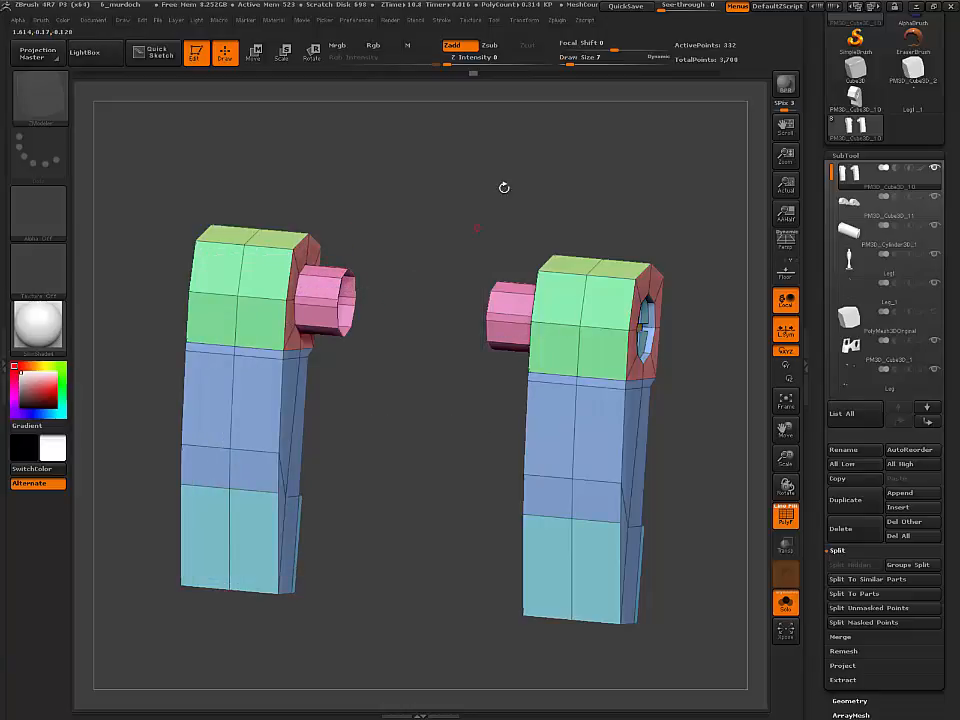
# - Advance the undo history to the stage where the bridged bar joins the two toes
pyautogui.click(482, 76)
pyautogui.click(488, 76)
pyautogui.moveTo(524, 178); pyautogui.dragTo(534, 151)
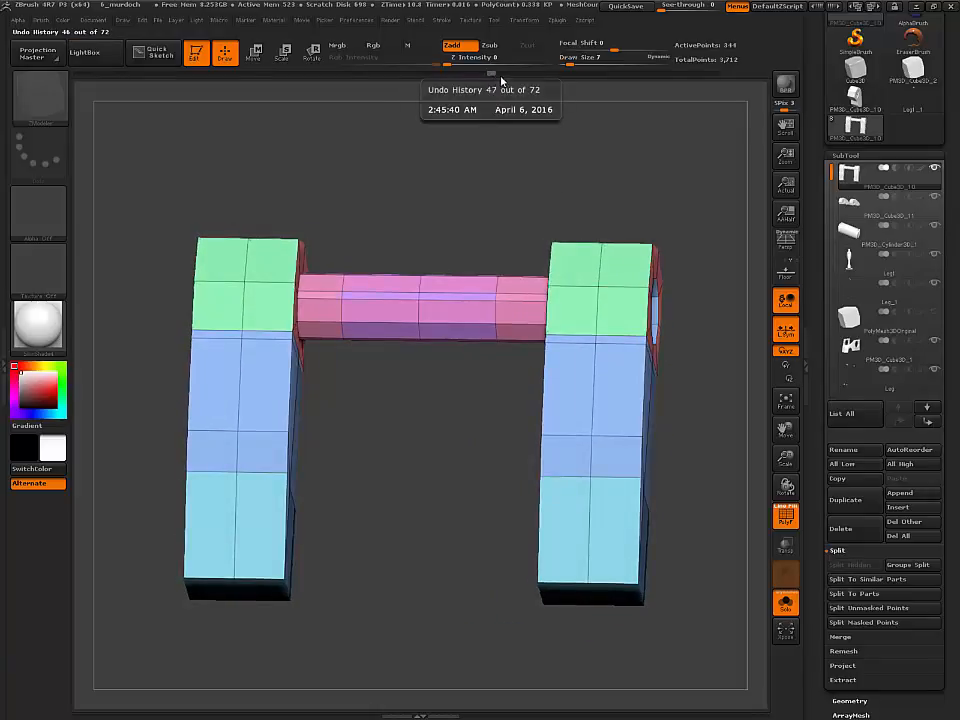
# - Restore the latest history state of the toes and show them together with the rest of the leg
pyautogui.moveTo(491, 74); pyautogui.dragTo(721, 71)
pyautogui.moveTo(700, 470)
pyautogui.mouseDown()
pyautogui.moveTo(668, 462)
pyautogui.moveTo(396, 283)
pyautogui.mouseUp()
pyautogui.click(786, 601)
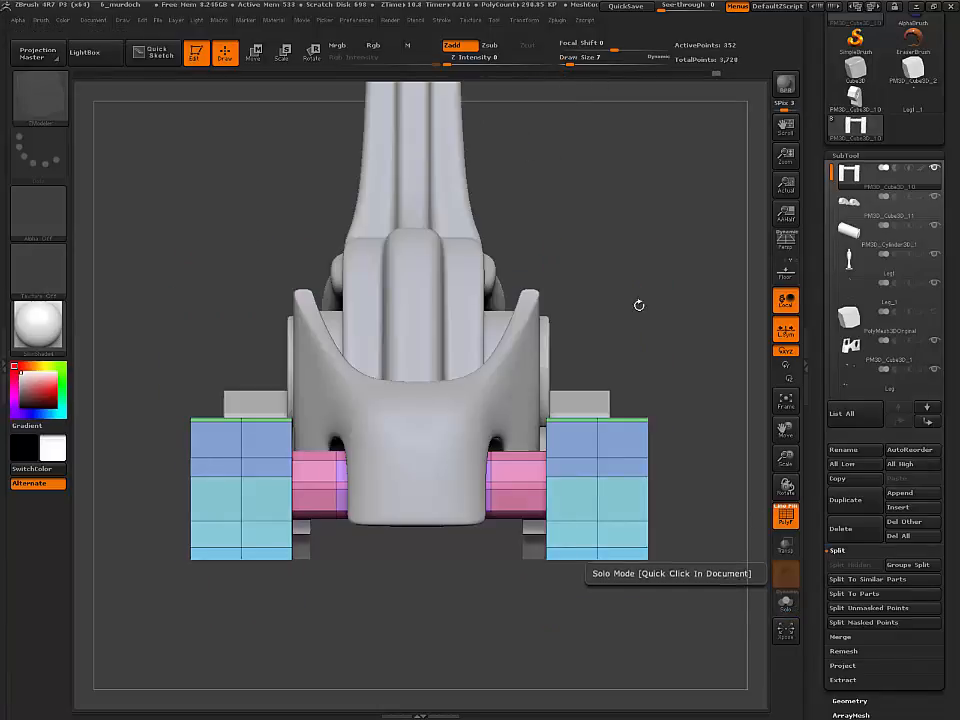
pyautogui.moveTo(638, 304); pyautogui.dragTo(414, 317)
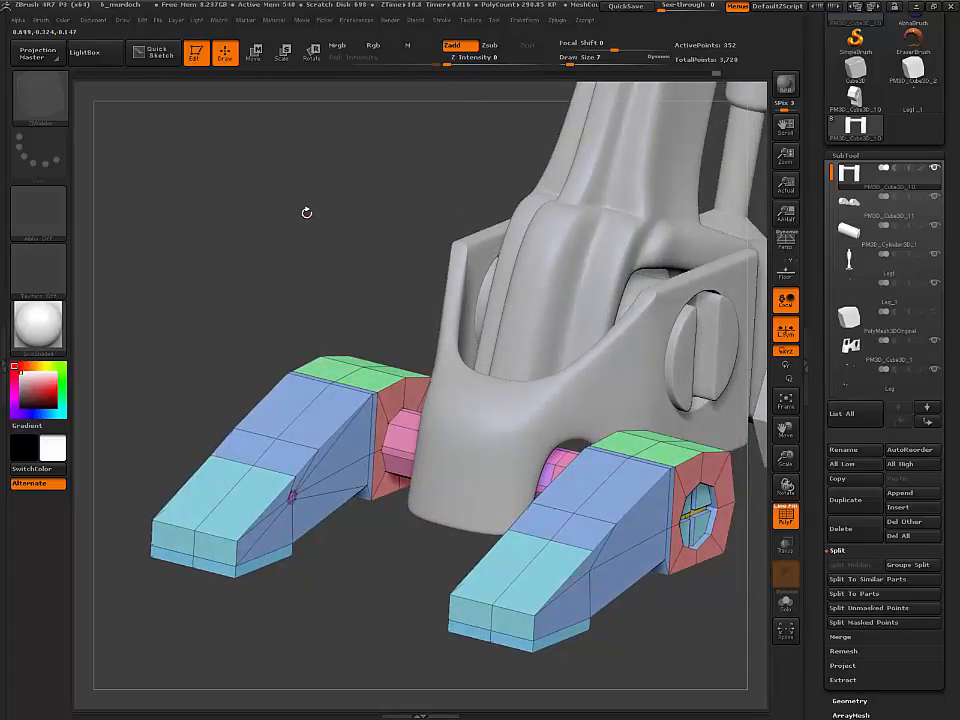
# - Choose the Move brush and make the ankle bracket PM3D_Cube3D_1 the active subtool
pyautogui.press('b')
pyautogui.press('m')
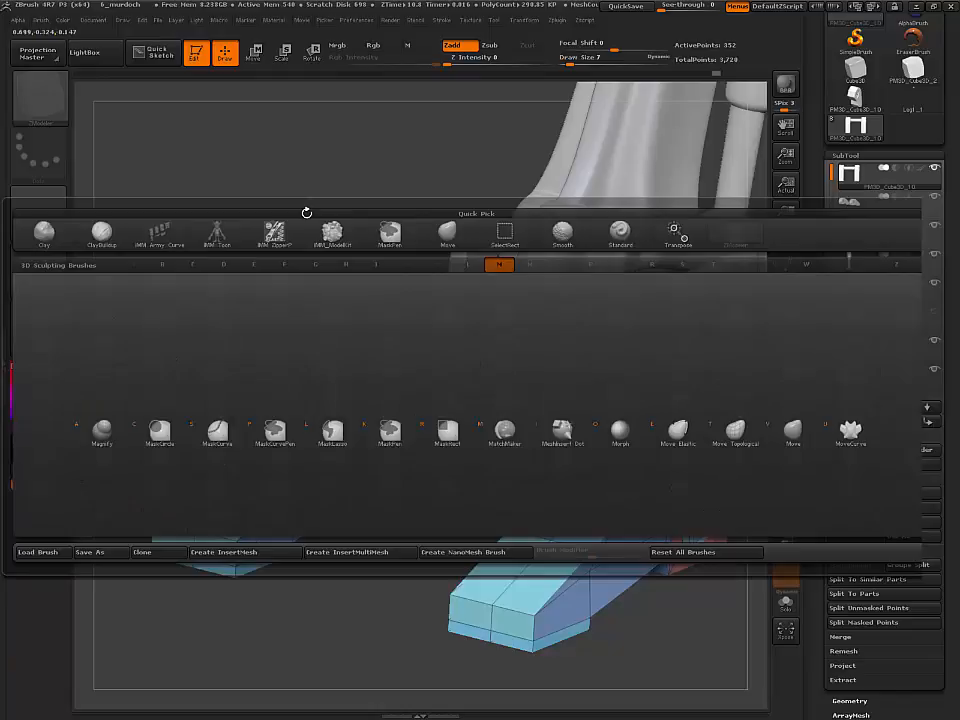
pyautogui.press('v')
pyautogui.keyDown('alt'); pyautogui.click(468, 390); pyautogui.keyUp('alt')
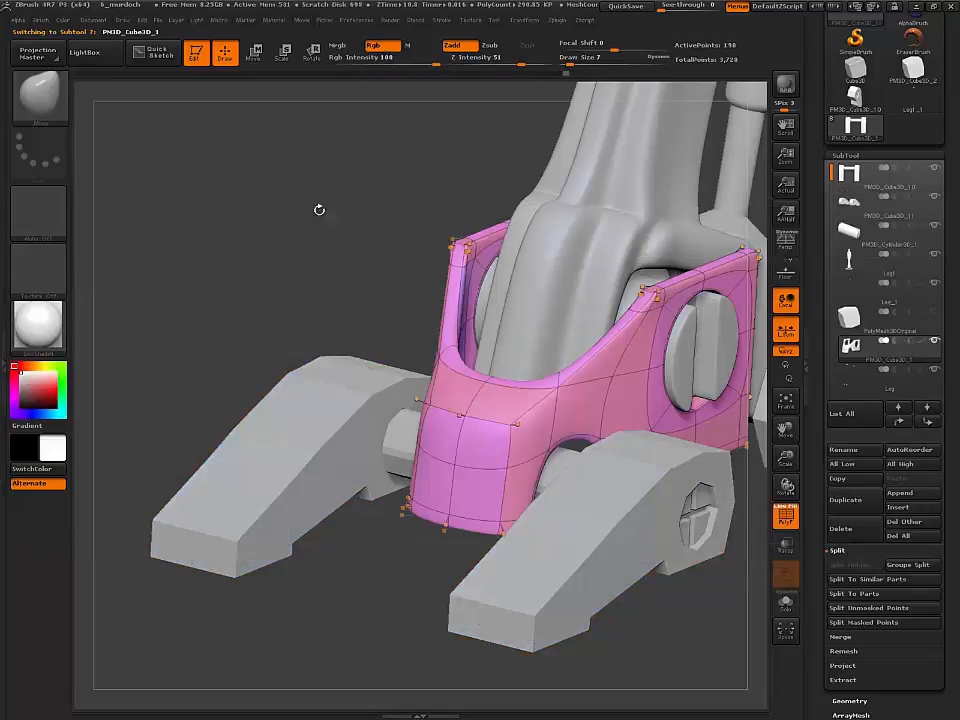
# - View the ankle bracket from the front and at an angle, and isolate it from the other leg parts
pyautogui.moveTo(316, 195); pyautogui.dragTo(265, 236)
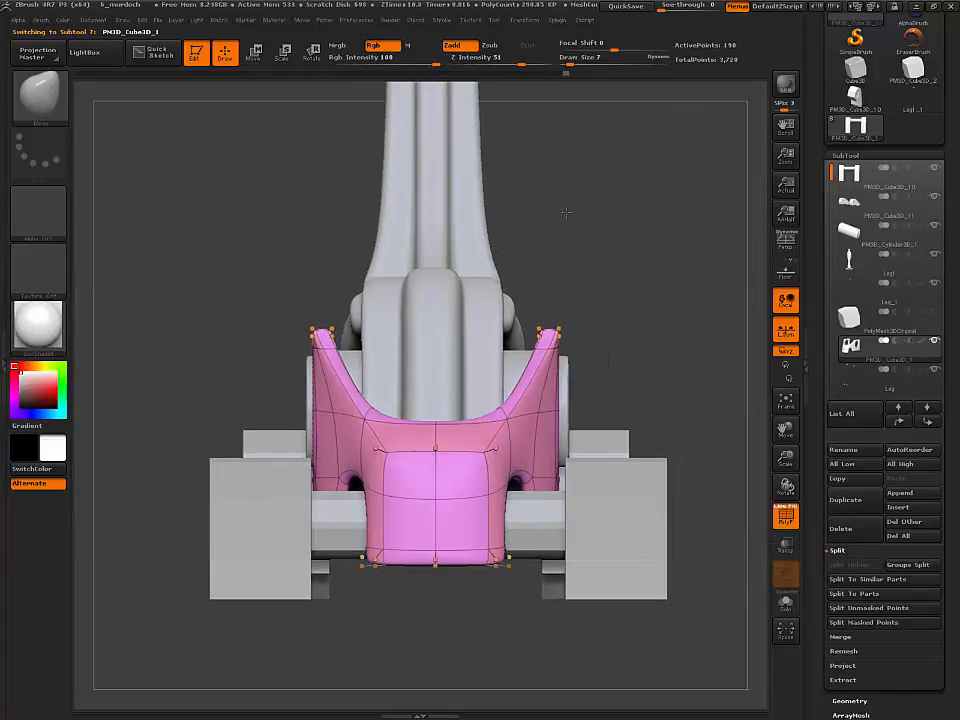
pyautogui.moveTo(566, 212); pyautogui.dragTo(714, 322)
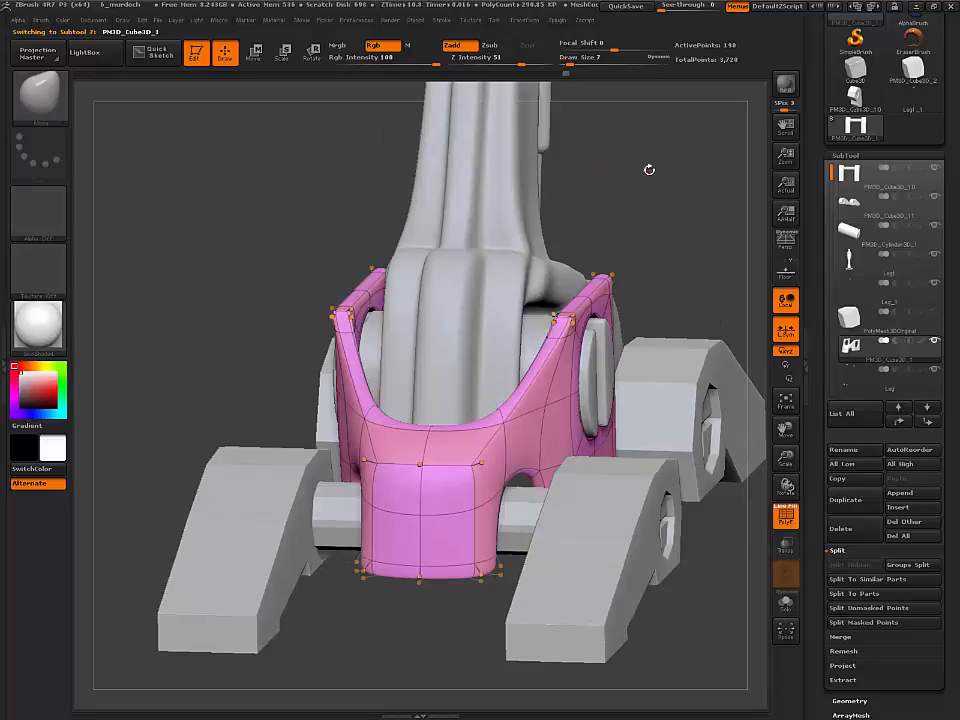
pyautogui.keyDown('alt'); pyautogui.moveTo(649, 170); pyautogui.dragTo(593, 180); pyautogui.keyUp('alt')
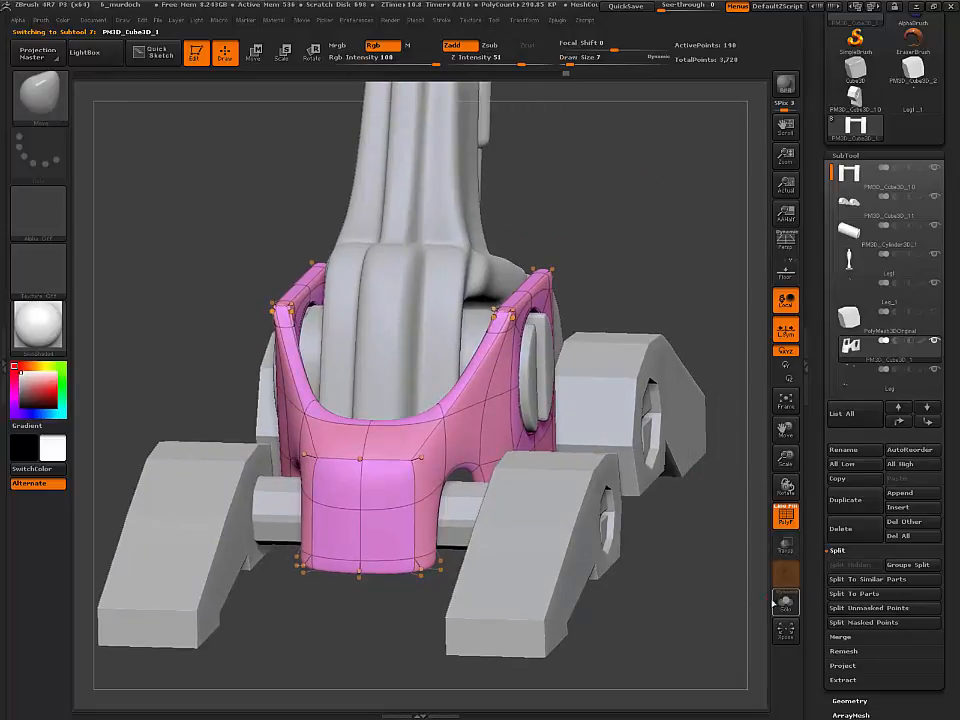
pyautogui.click(786, 601)
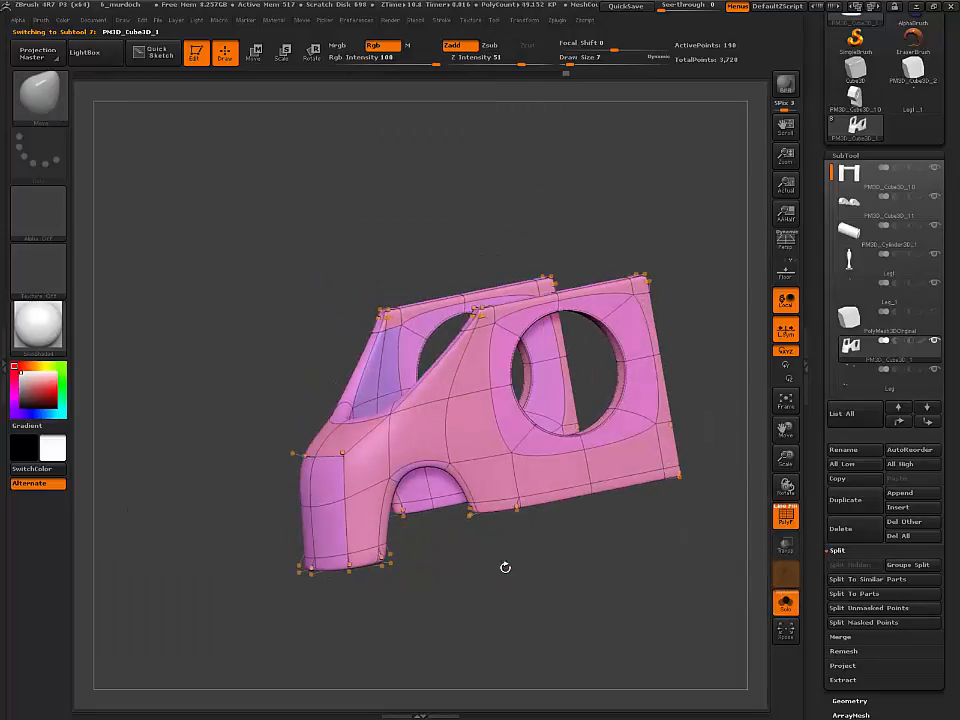
# - Hide the ankle bracket's polyframe and dynamic smoothing, and step its undo history back to before the front extension and lower cutout
pyautogui.hotkey('shift', 'f')
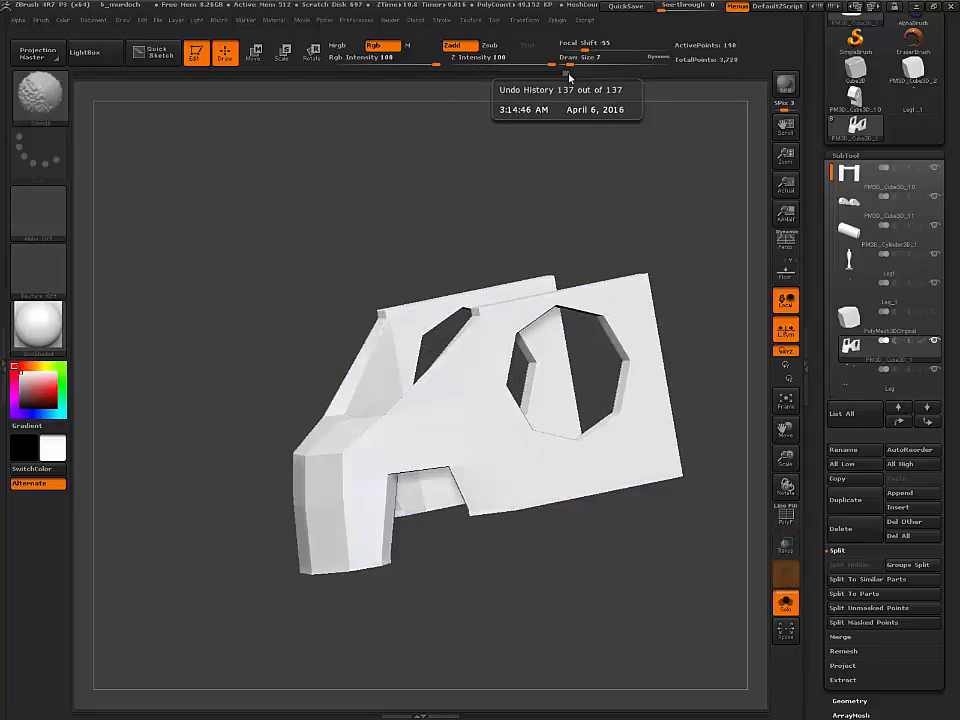
pyautogui.hotkey('shift', 'd')
pyautogui.click(540, 74)
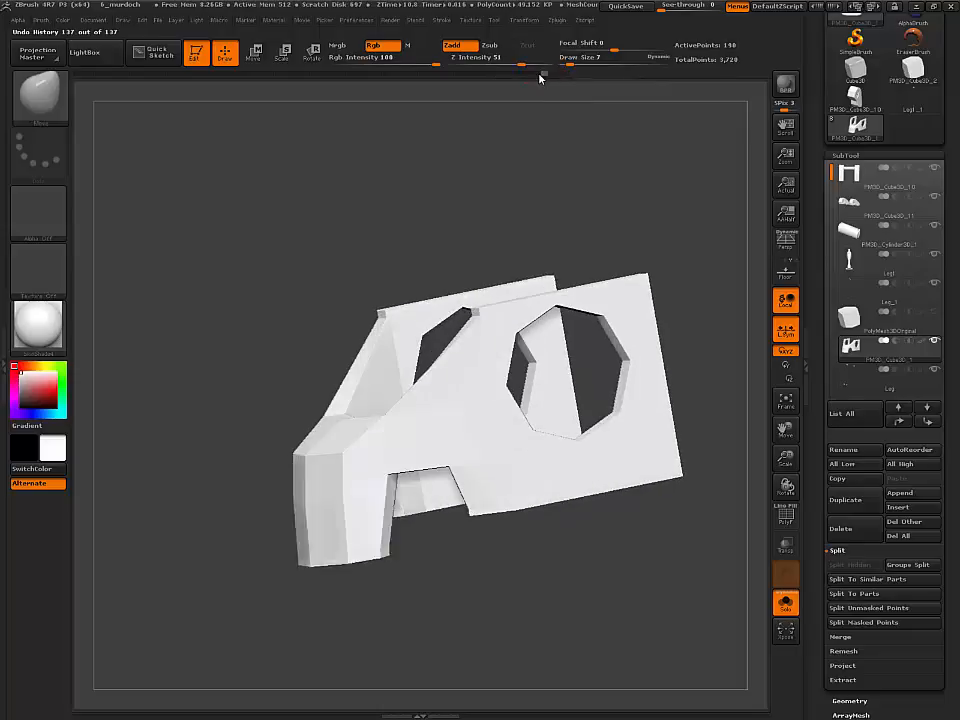
pyautogui.moveTo(536, 76)
pyautogui.mouseDown()
pyautogui.moveTo(475, 76)
pyautogui.moveTo(551, 77)
pyautogui.mouseUp()
pyautogui.moveTo(347, 208); pyautogui.dragTo(335, 191)
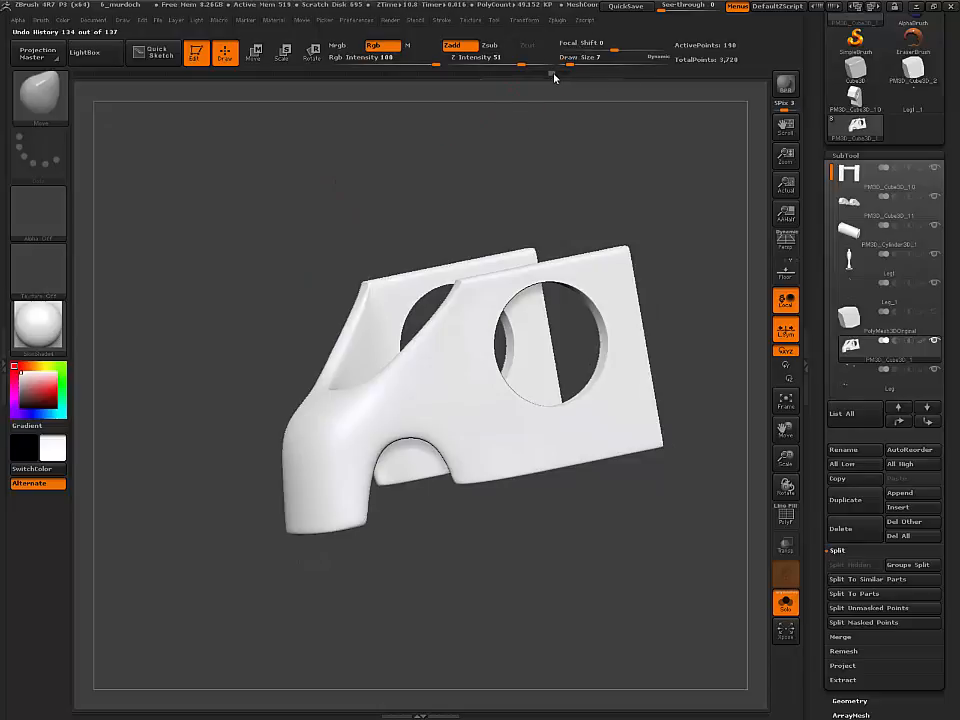
pyautogui.moveTo(551, 76); pyautogui.dragTo(500, 81)
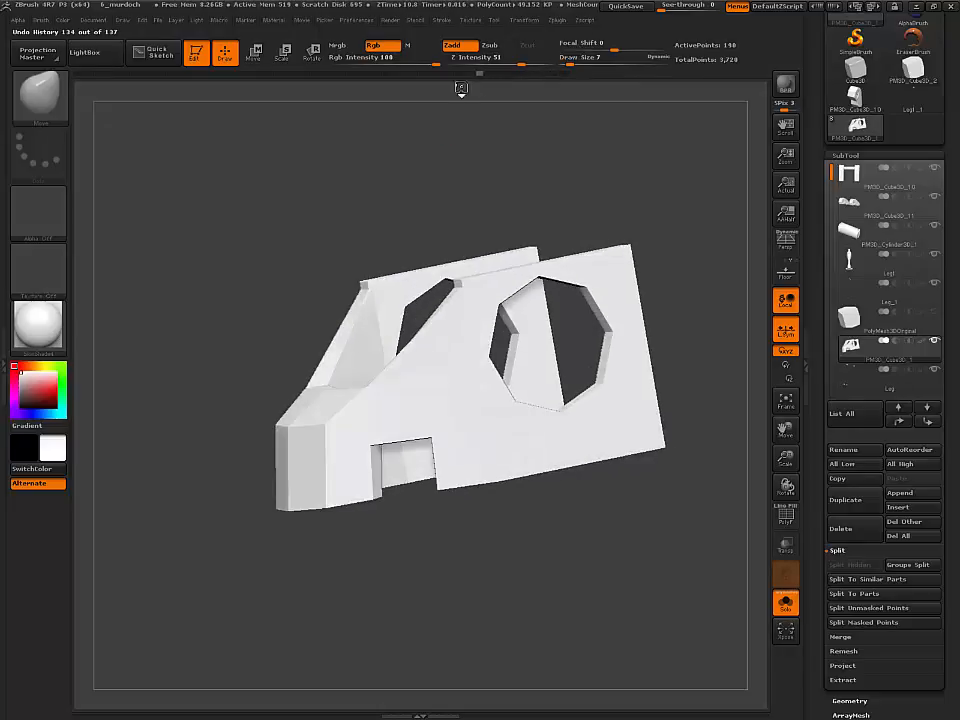
pyautogui.moveTo(461, 89); pyautogui.dragTo(405, 90)
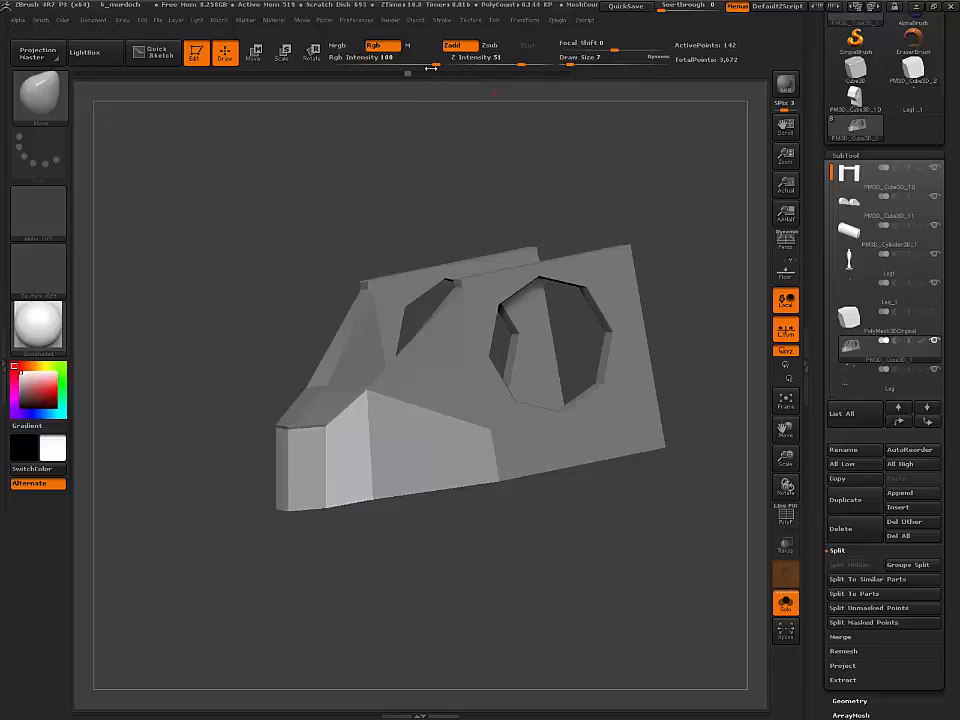
pyautogui.moveTo(404, 72)
pyautogui.mouseDown()
pyautogui.moveTo(321, 84)
pyautogui.moveTo(358, 78)
pyautogui.mouseUp()
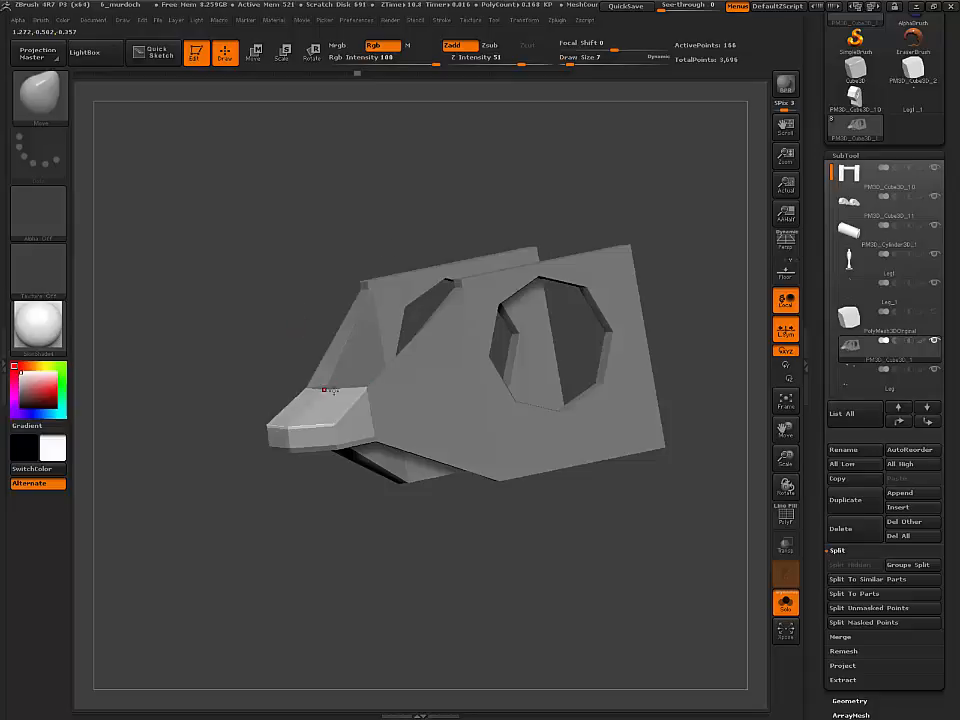
# - Advance the bracket's undo history to the stage with the added edge loops and examine its topology with the polyframe from below
pyautogui.moveTo(357, 74); pyautogui.dragTo(386, 76)
pyautogui.moveTo(244, 214); pyautogui.dragTo(245, 182)
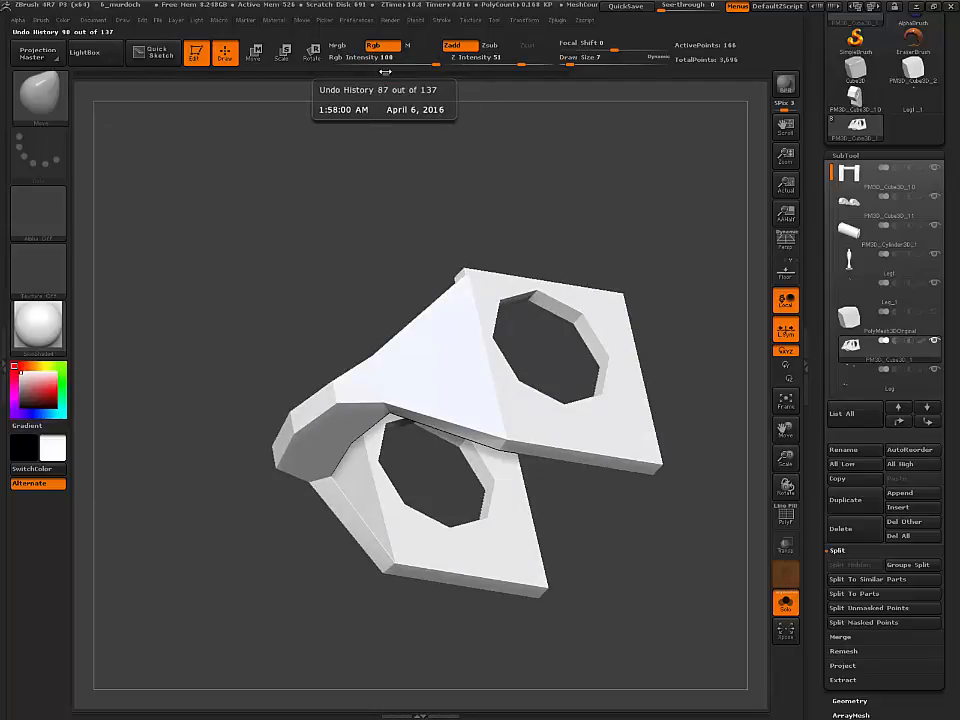
pyautogui.moveTo(388, 76)
pyautogui.mouseDown()
pyautogui.moveTo(474, 75)
pyautogui.moveTo(452, 76)
pyautogui.mouseUp()
pyautogui.hotkey('shift', 'f')
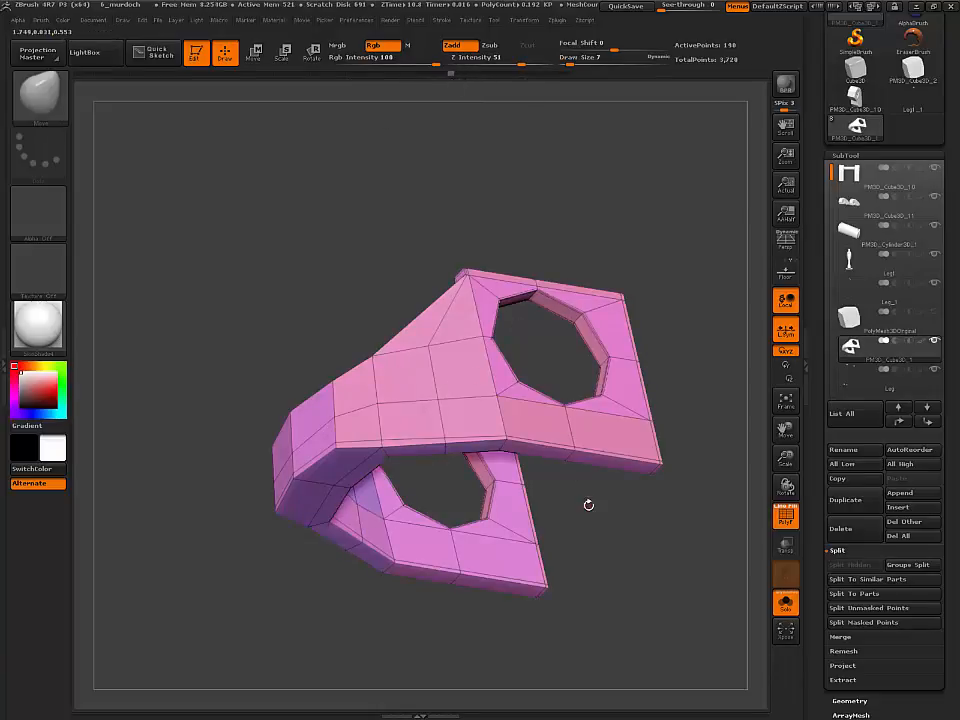
pyautogui.moveTo(588, 505); pyautogui.dragTo(480, 190)
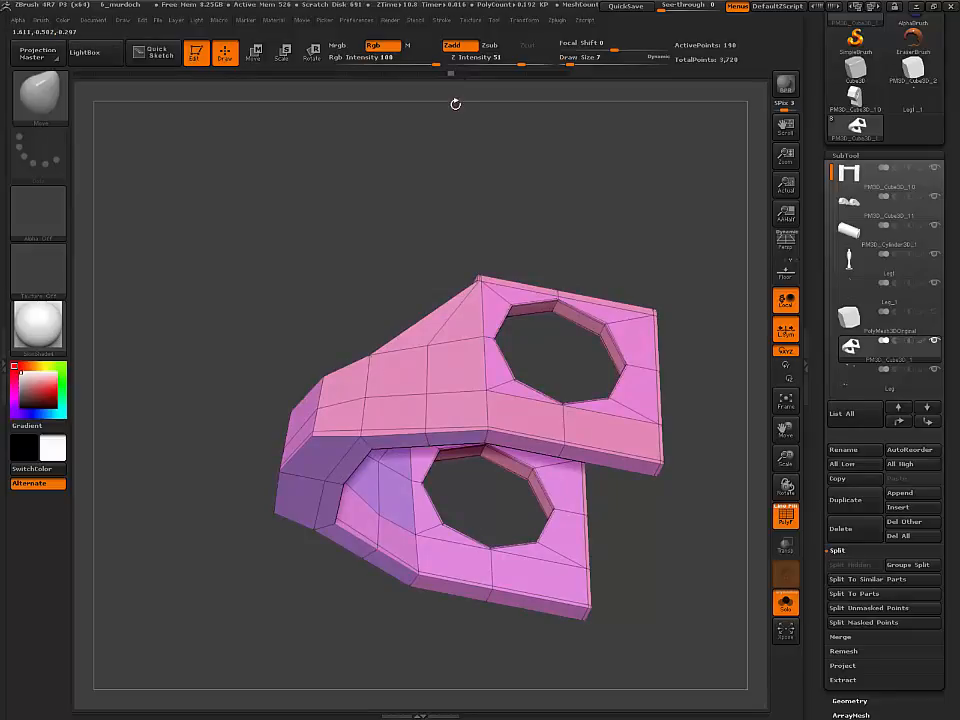
# - Restore the bracket's latest history state and show it together with the rest of the leg
pyautogui.moveTo(450, 75); pyautogui.dragTo(592, 99)
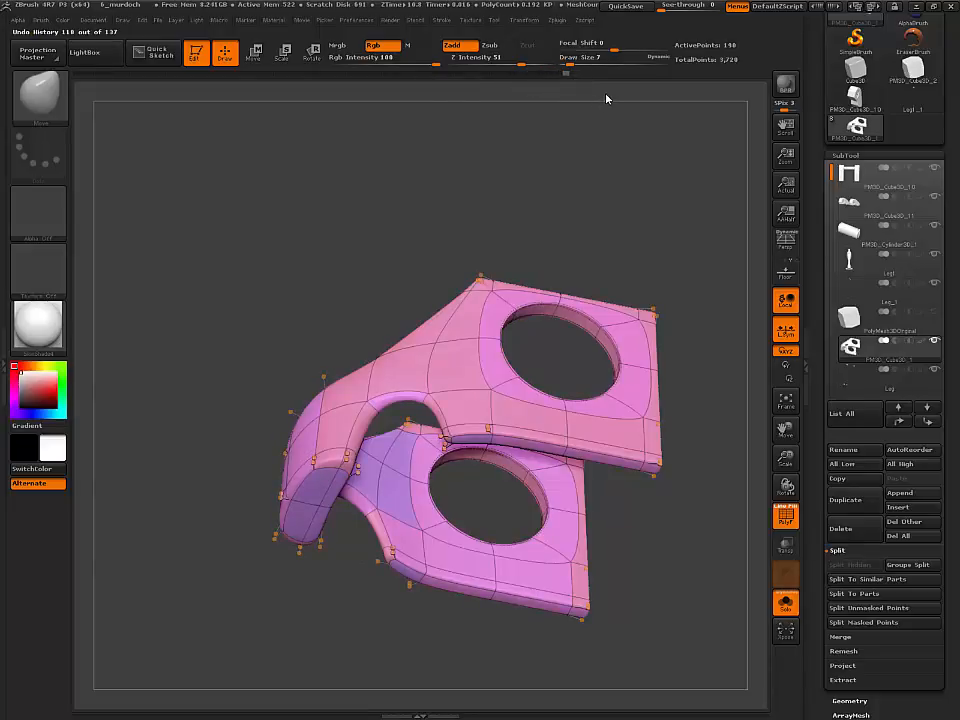
pyautogui.moveTo(642, 171); pyautogui.dragTo(612, 225)
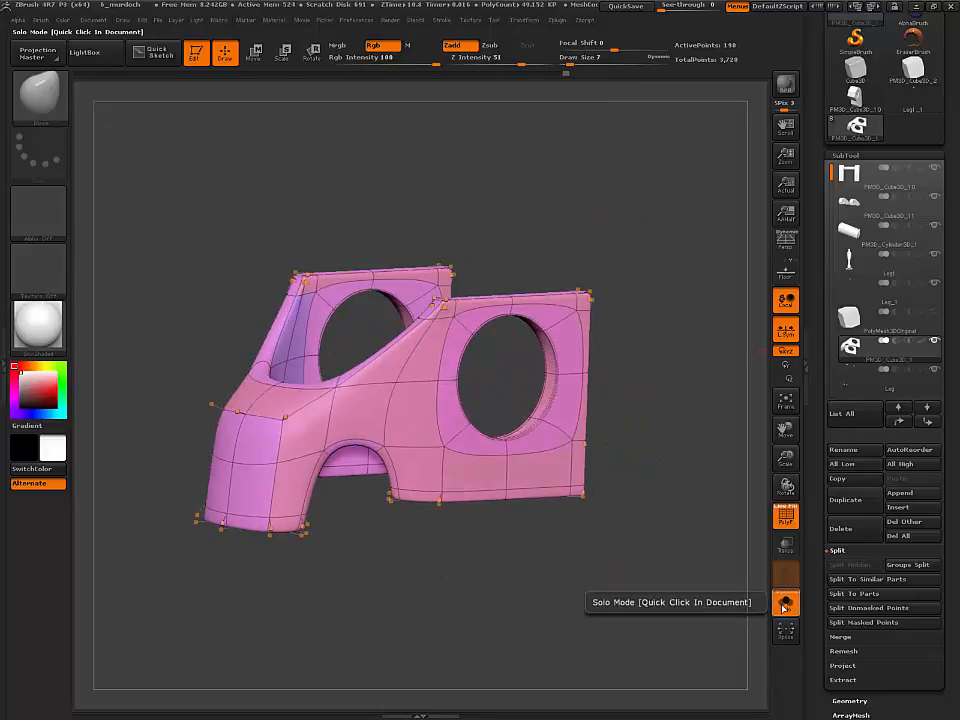
pyautogui.click(786, 603)
pyautogui.keyDown('shift'); pyautogui.moveTo(740, 617); pyautogui.dragTo(327, 313); pyautogui.keyUp('shift')
pyautogui.press('f')
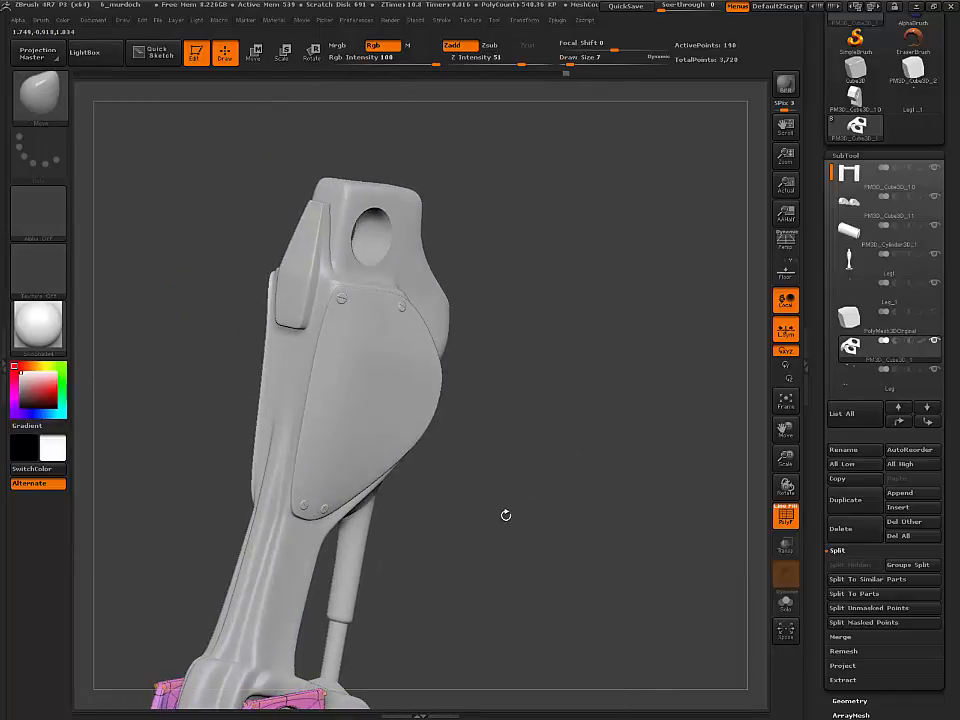
pyautogui.moveTo(506, 515); pyautogui.dragTo(513, 483)
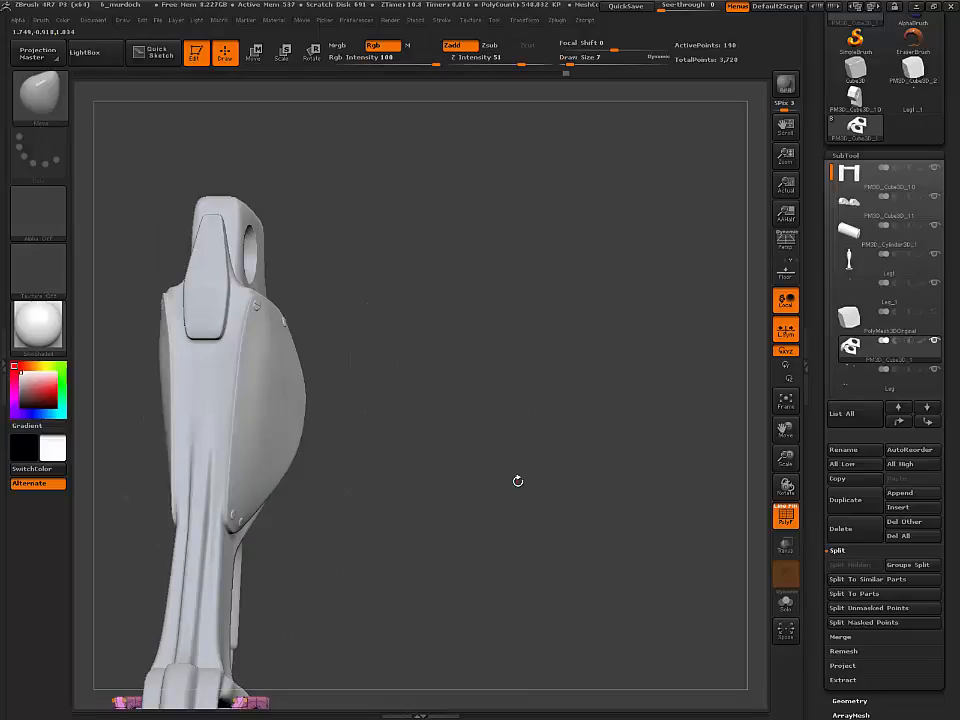
# - Make the Leg subtool containing the small screws active, and hide and restore all other subtools to show where they sit
pyautogui.click(858, 385)
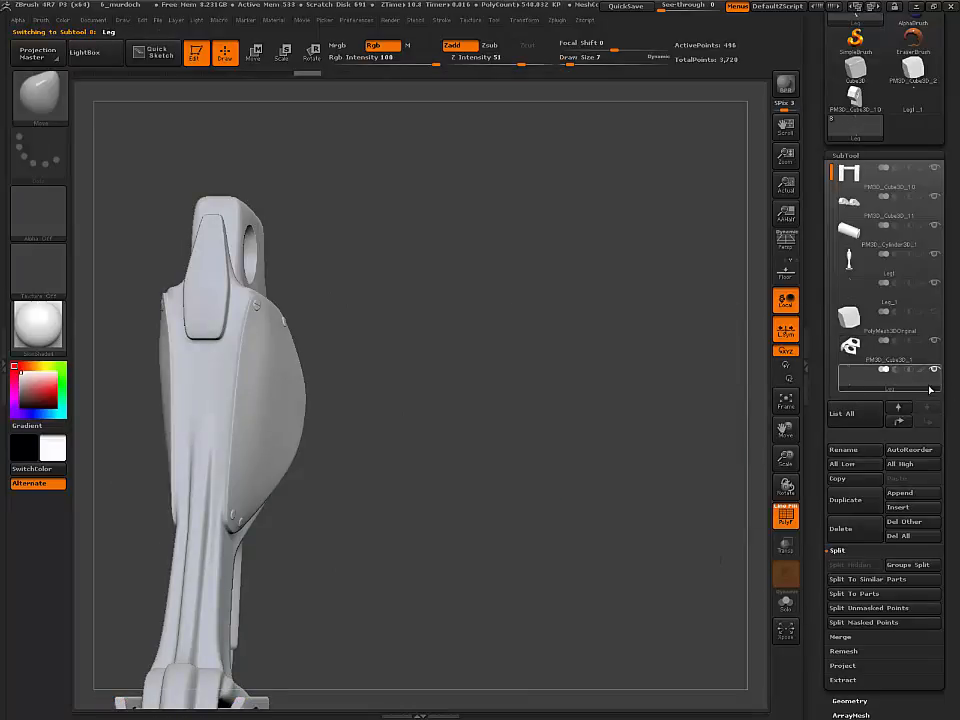
pyautogui.moveTo(932, 376)
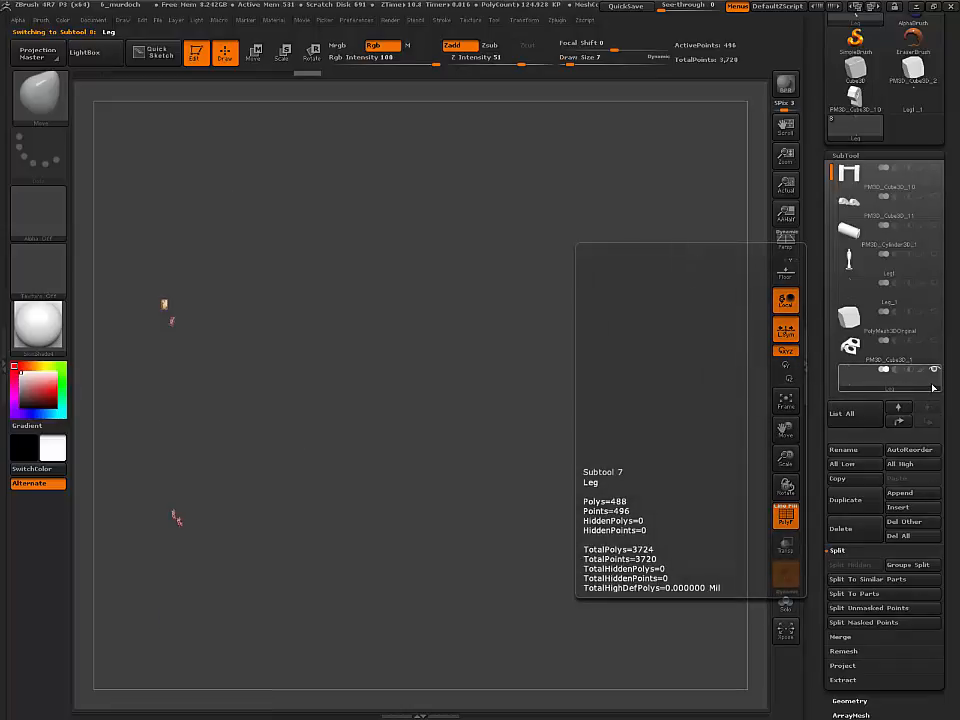
pyautogui.click(937, 373)
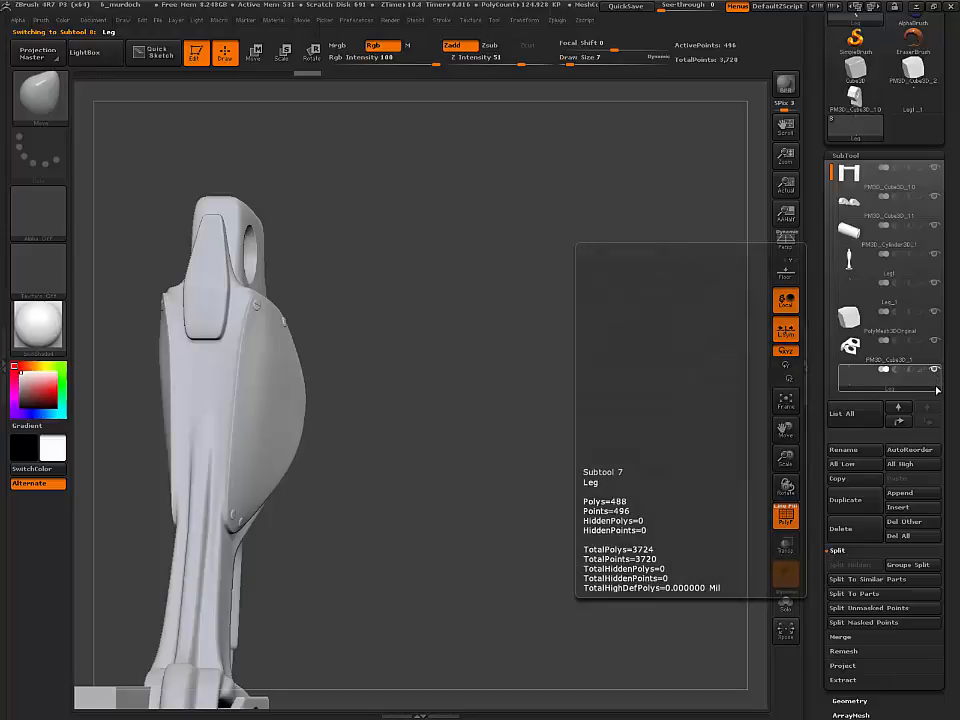
pyautogui.moveTo(401, 352); pyautogui.dragTo(364, 391)
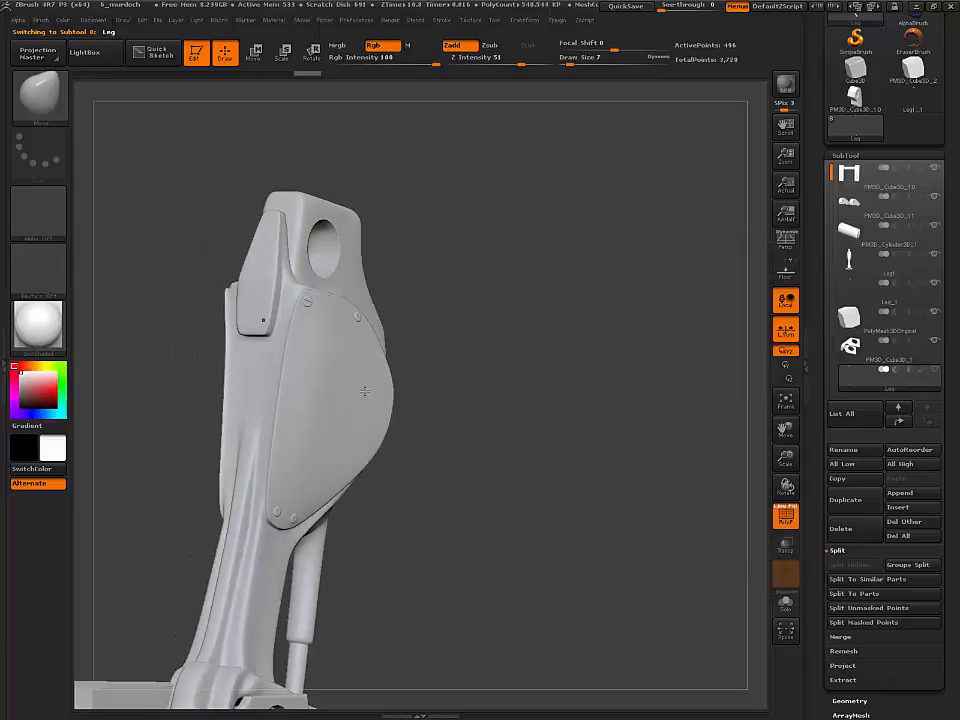
# - Make the main leg subtool Leg1 active, isolate it from the other parts and hide its polyframe
pyautogui.keyDown('alt'); pyautogui.click(365, 396); pyautogui.keyUp('alt')
pyautogui.moveTo(520, 391); pyautogui.dragTo(362, 400)
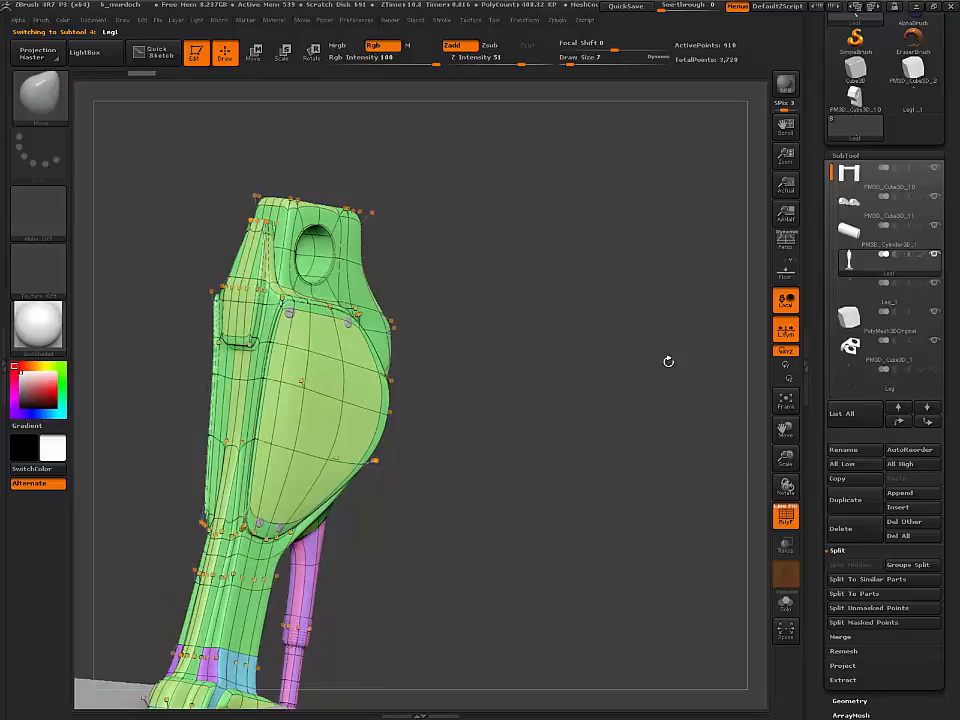
pyautogui.click(786, 602)
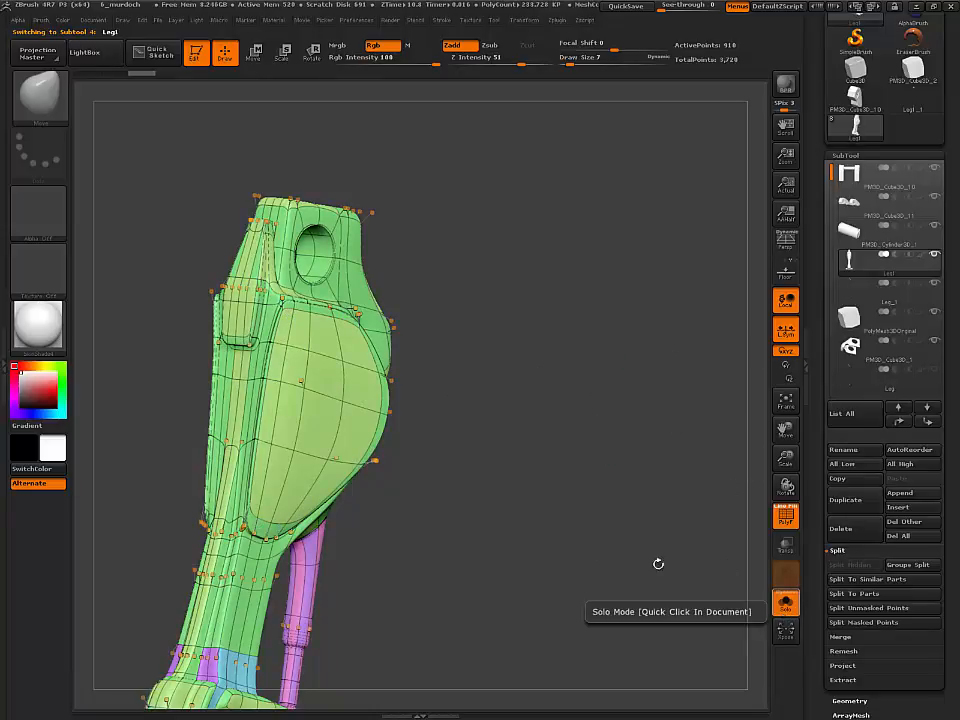
pyautogui.moveTo(560, 473); pyautogui.dragTo(605, 467)
pyautogui.hotkey('shift', 'f')
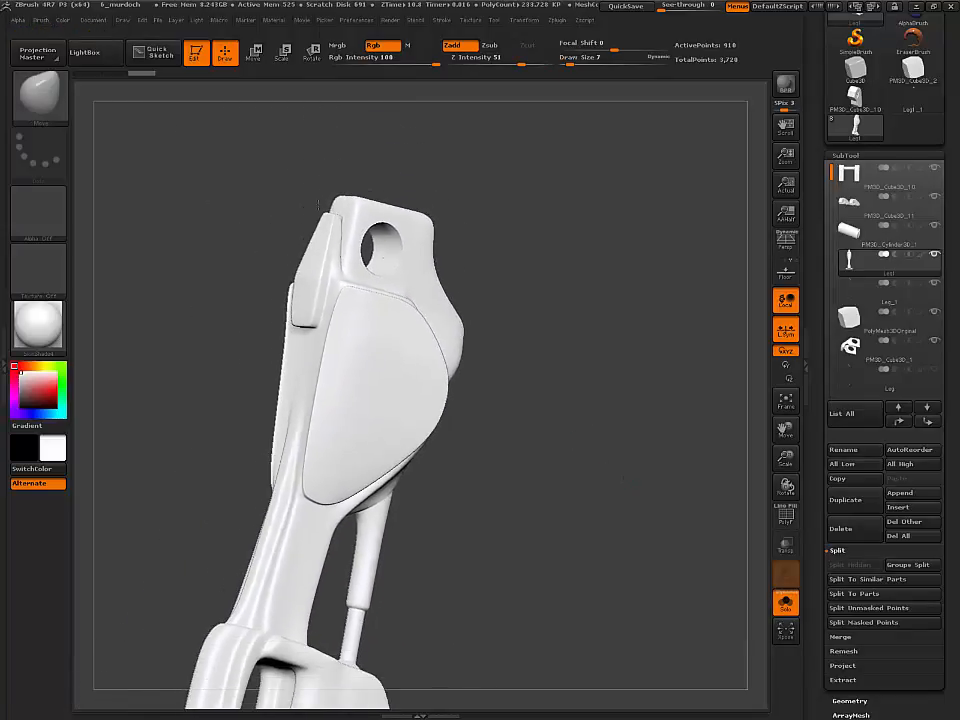
# - Choose the IMM SteamGears brush and browse its gear, rivet and cover insert meshes
pyautogui.click(39, 93)
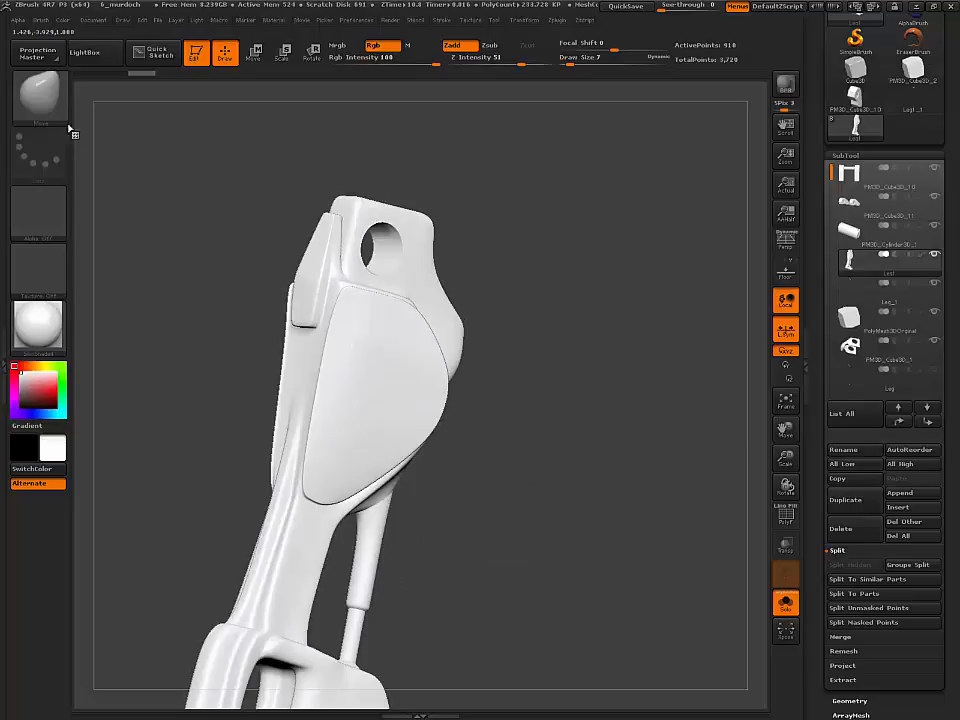
pyautogui.click(46, 100)
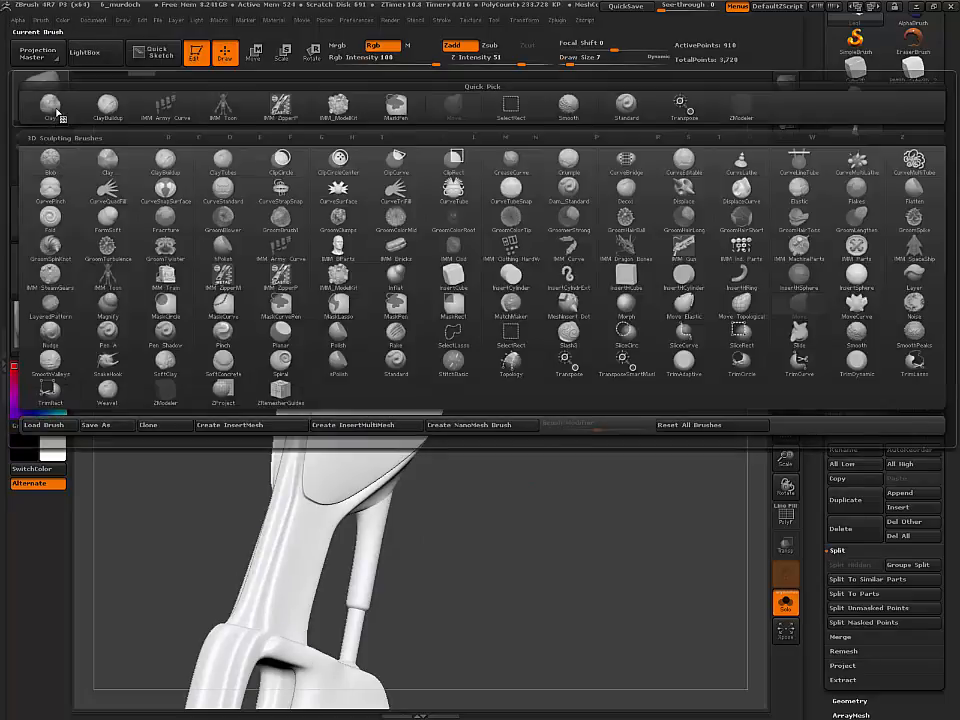
pyautogui.click(61, 288)
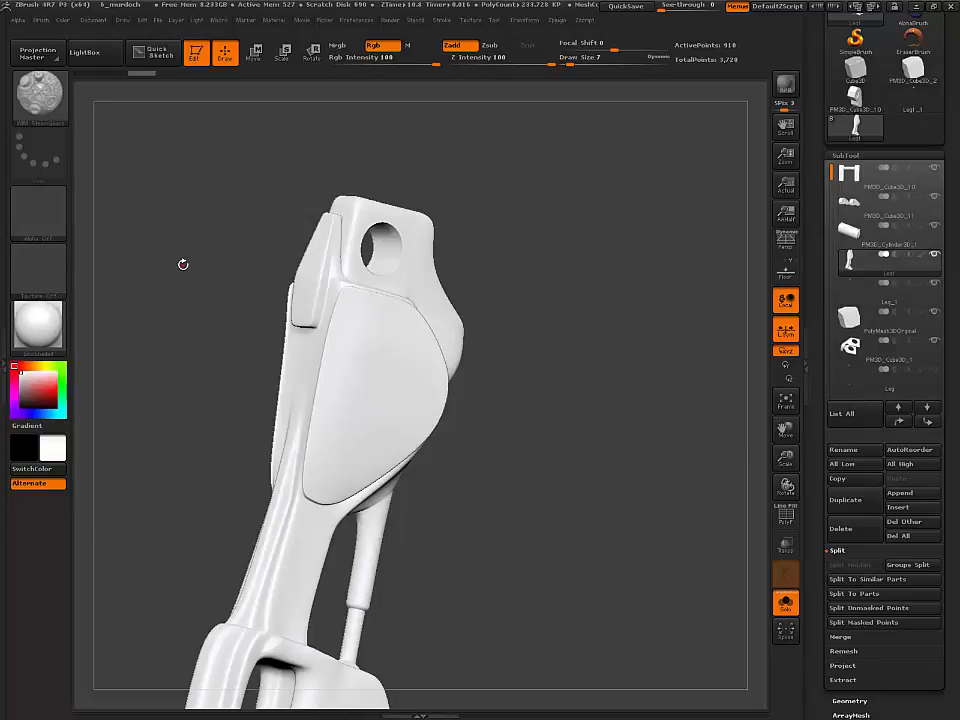
pyautogui.press('m')
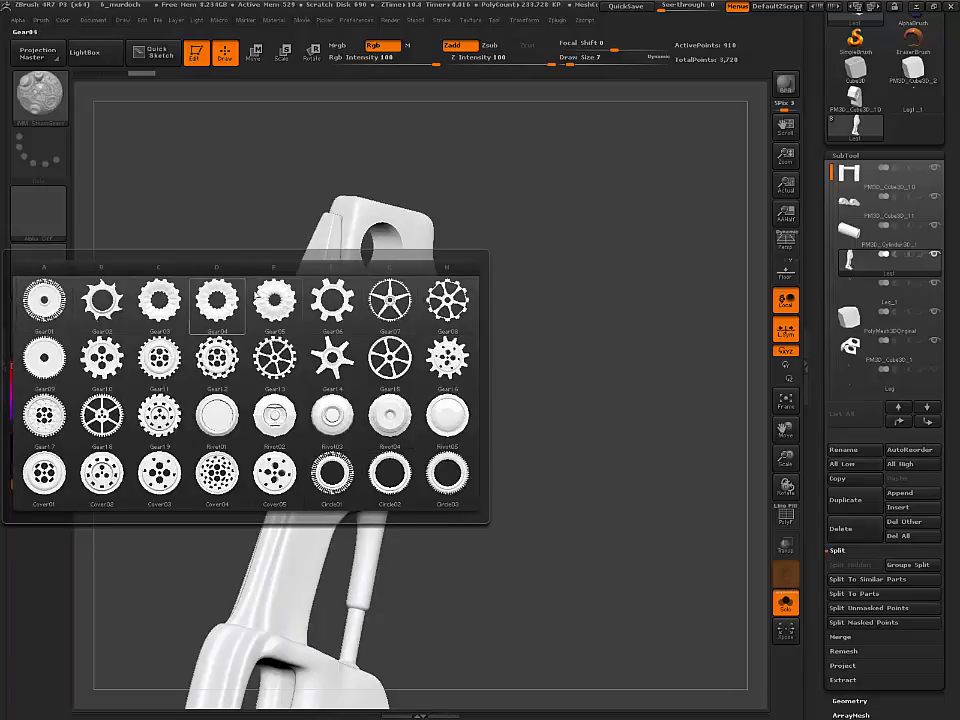
pyautogui.click(55, 101)
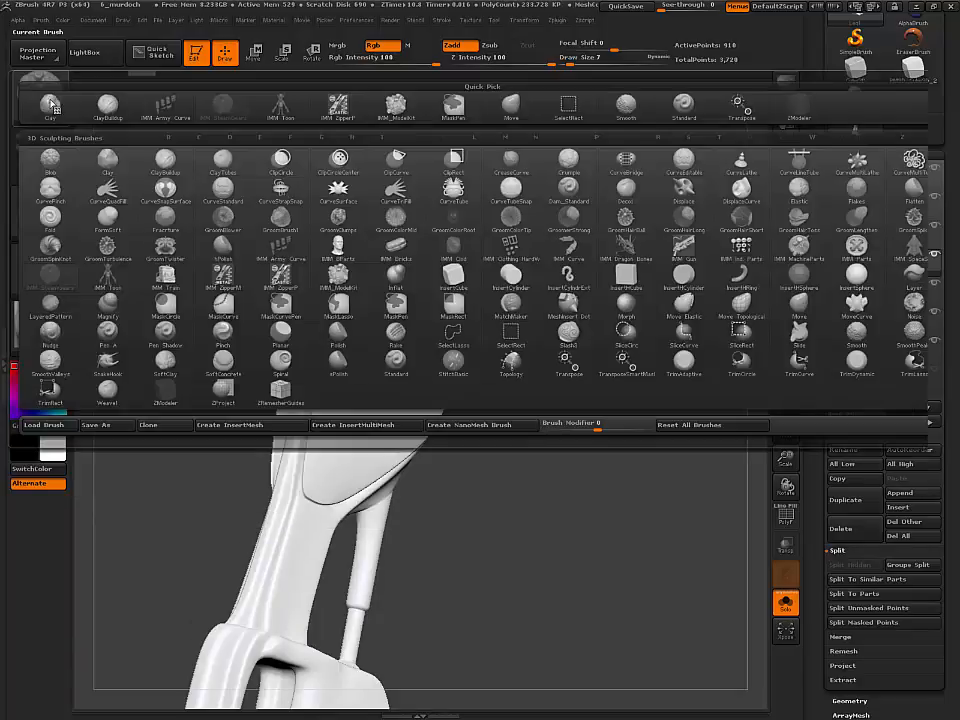
pyautogui.click(146, 350)
pyautogui.press('m')
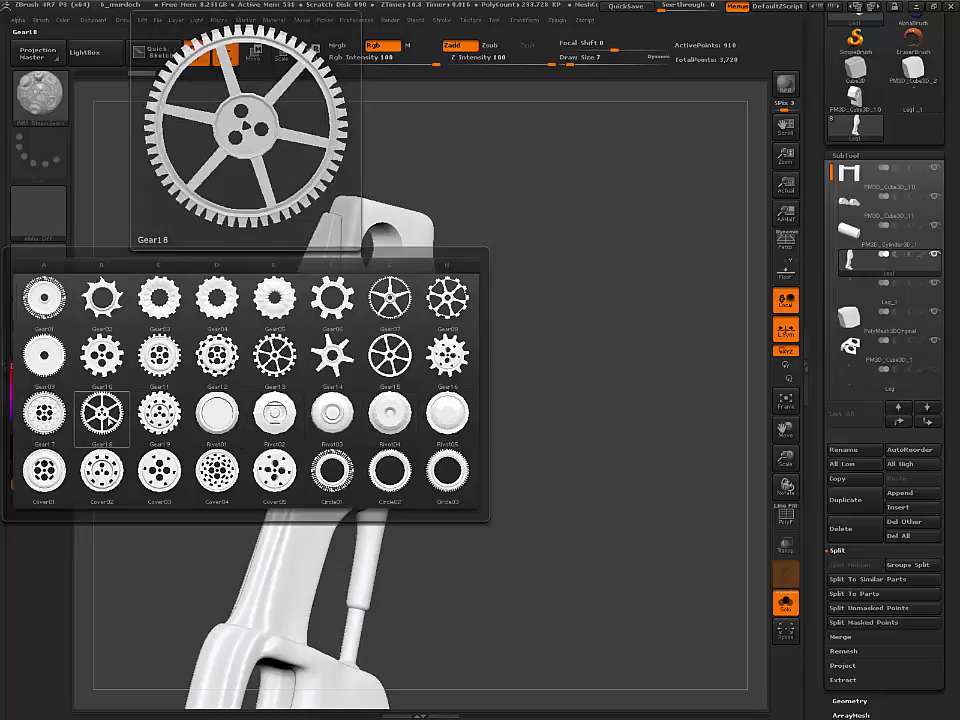
pyautogui.click(102, 412)
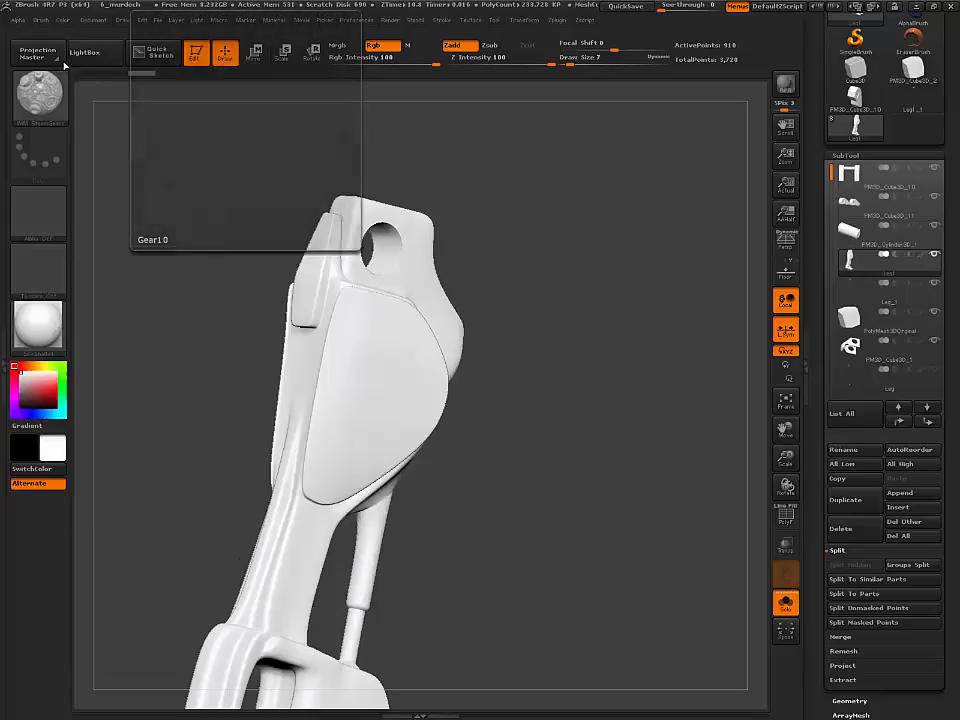
# - Choose a slotted fastener mesh from the IMM_ModelKit brush and insert it near the upper front corner of the leg's side plate
pyautogui.click(39, 95)
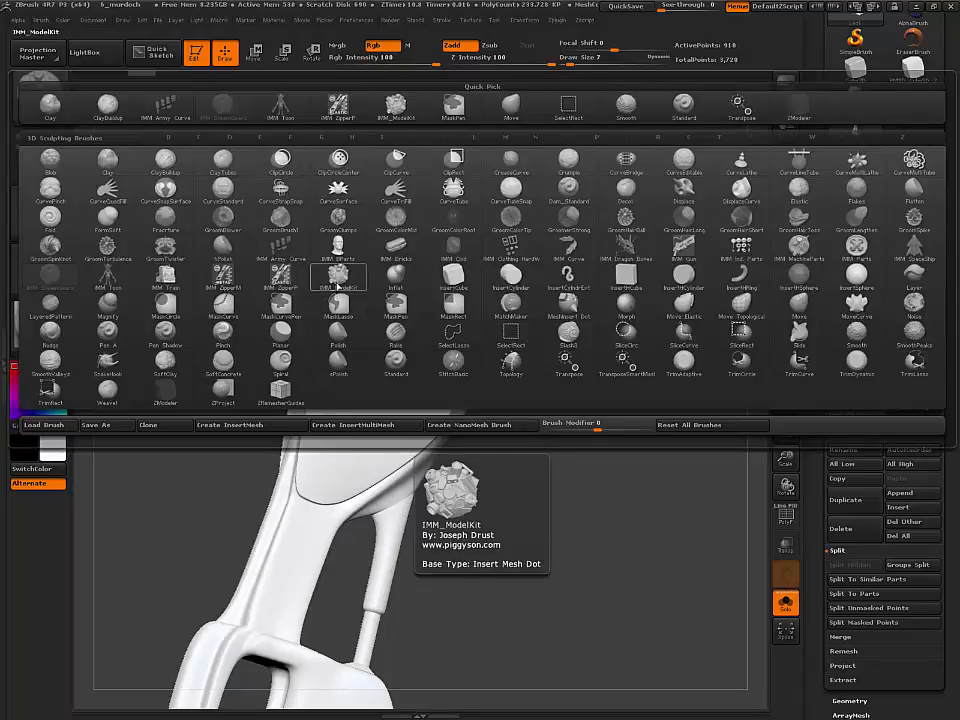
pyautogui.click(338, 284)
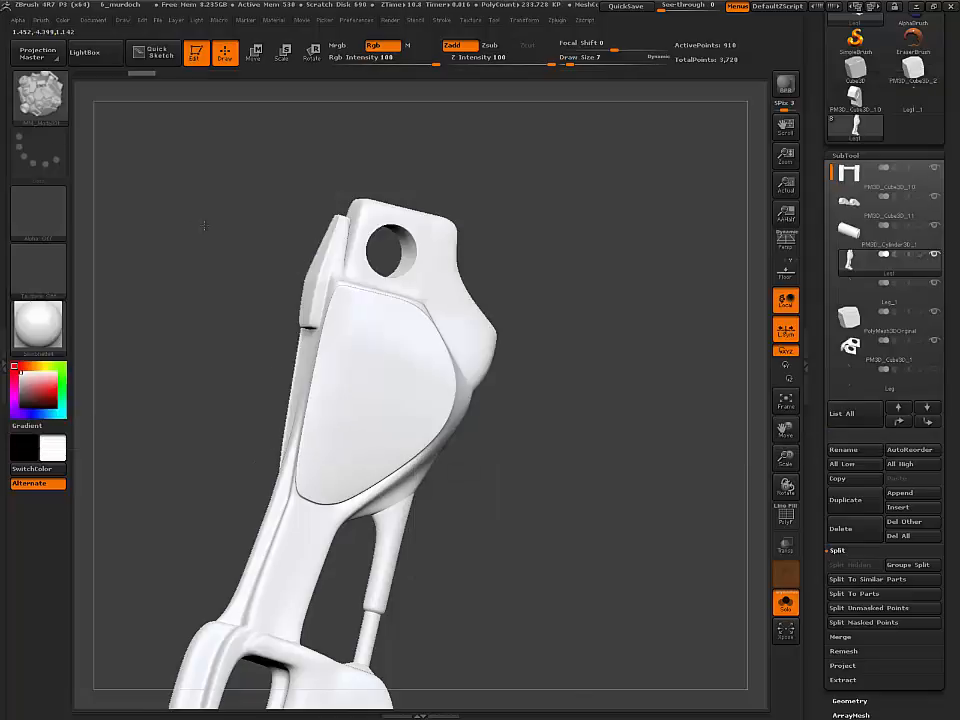
pyautogui.moveTo(220, 236)
pyautogui.mouseDown()
pyautogui.moveTo(197, 214)
pyautogui.moveTo(202, 231)
pyautogui.mouseUp()
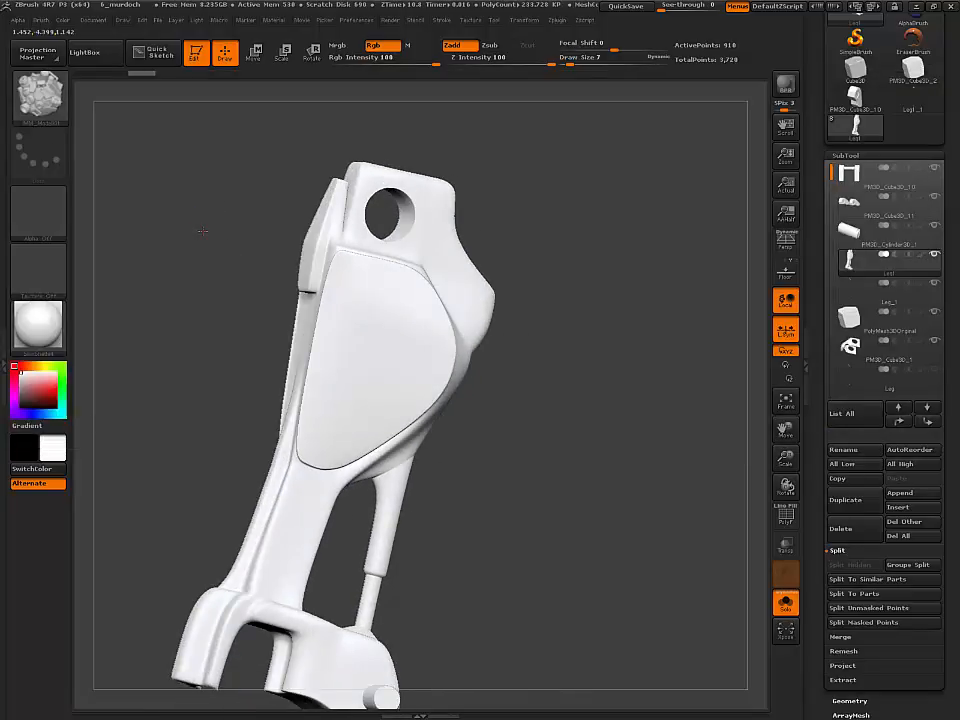
pyautogui.press('m')
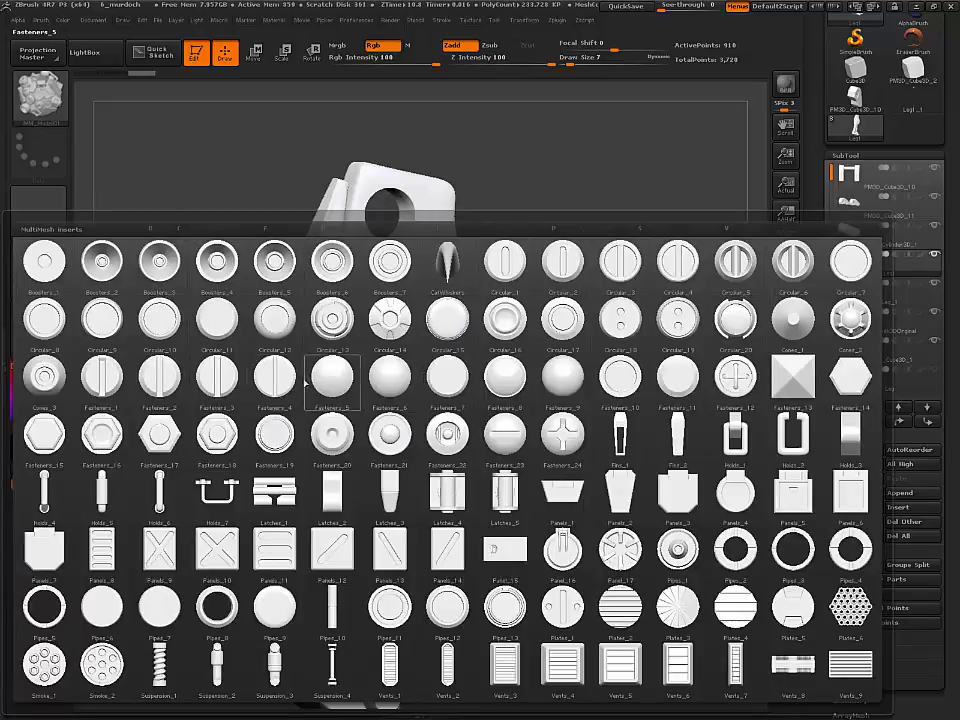
pyautogui.moveTo(288, 385)
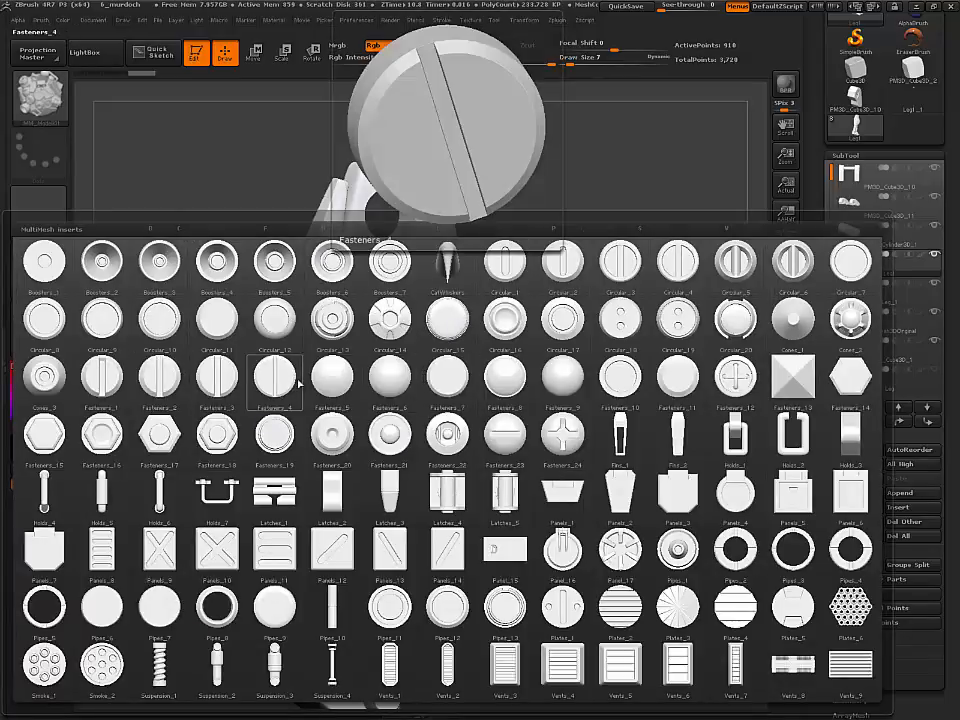
pyautogui.click(235, 393)
pyautogui.moveTo(555, 375); pyautogui.dragTo(615, 339)
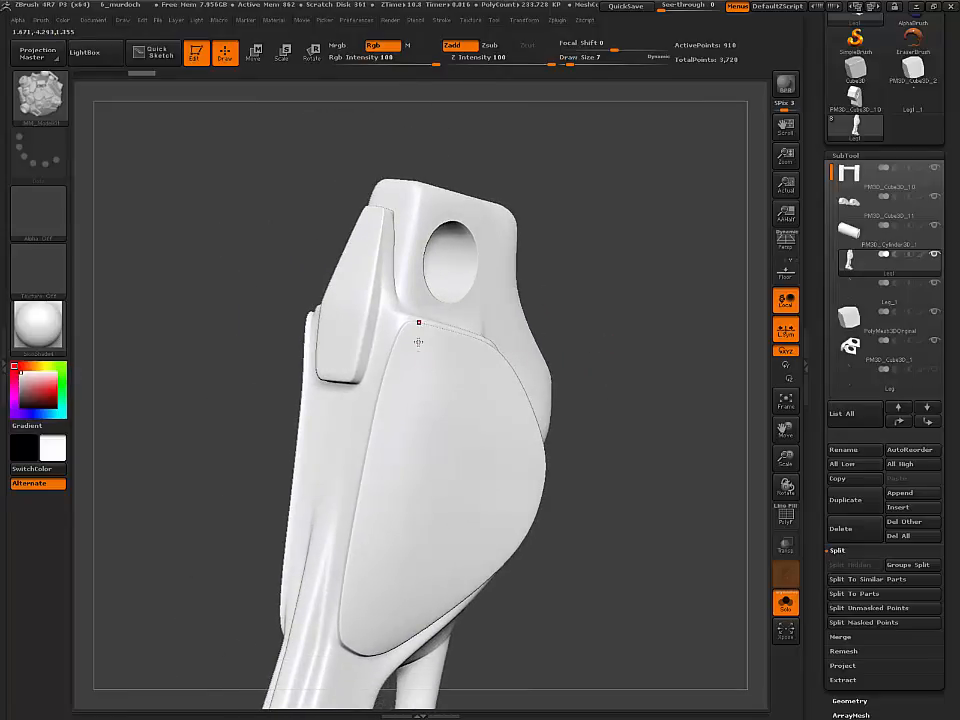
pyautogui.moveTo(418, 341); pyautogui.dragTo(427, 347)
# - Move the newly inserted slotted screw inward until it sits in the plate surface at the upper front corner
pyautogui.moveTo(640, 293); pyautogui.dragTo(629, 325)
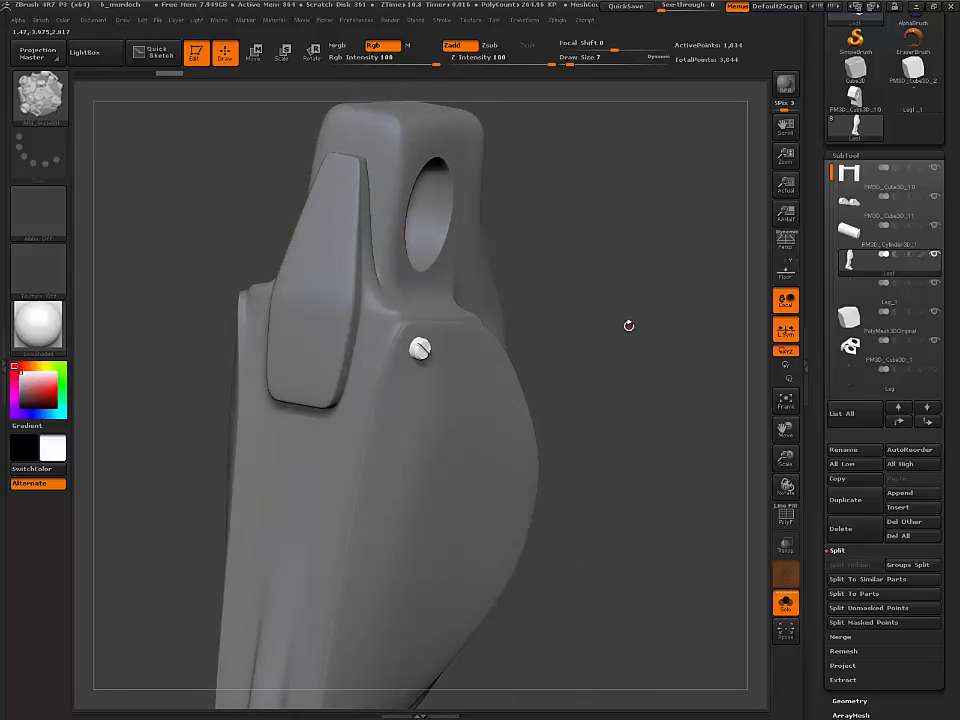
pyautogui.press('w')
pyautogui.moveTo(600, 329); pyautogui.dragTo(607, 333)
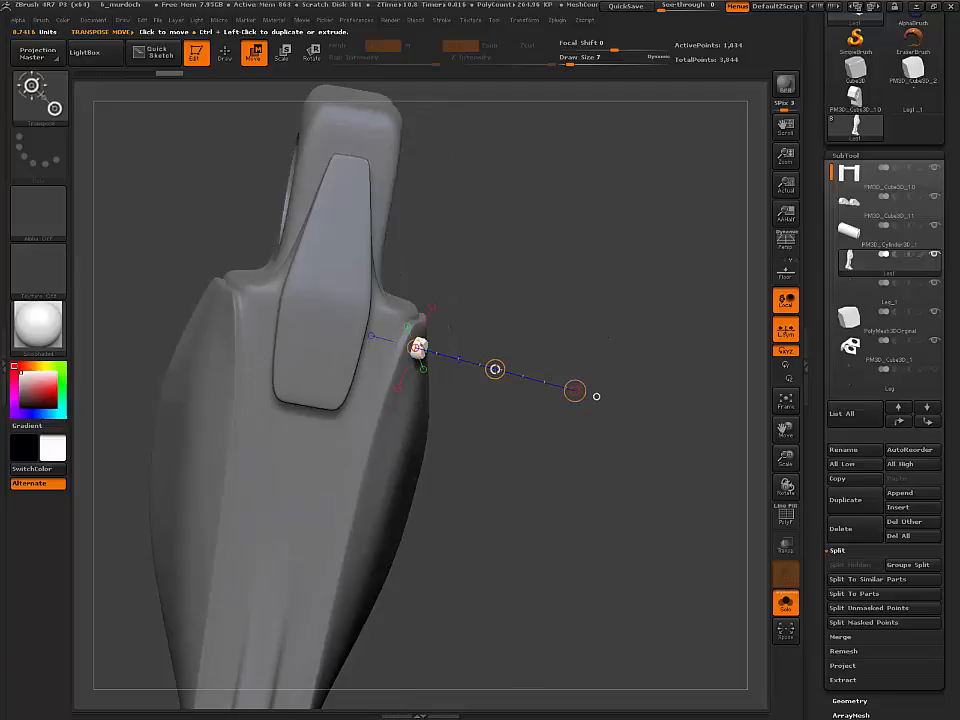
pyautogui.moveTo(495, 369); pyautogui.dragTo(493, 367)
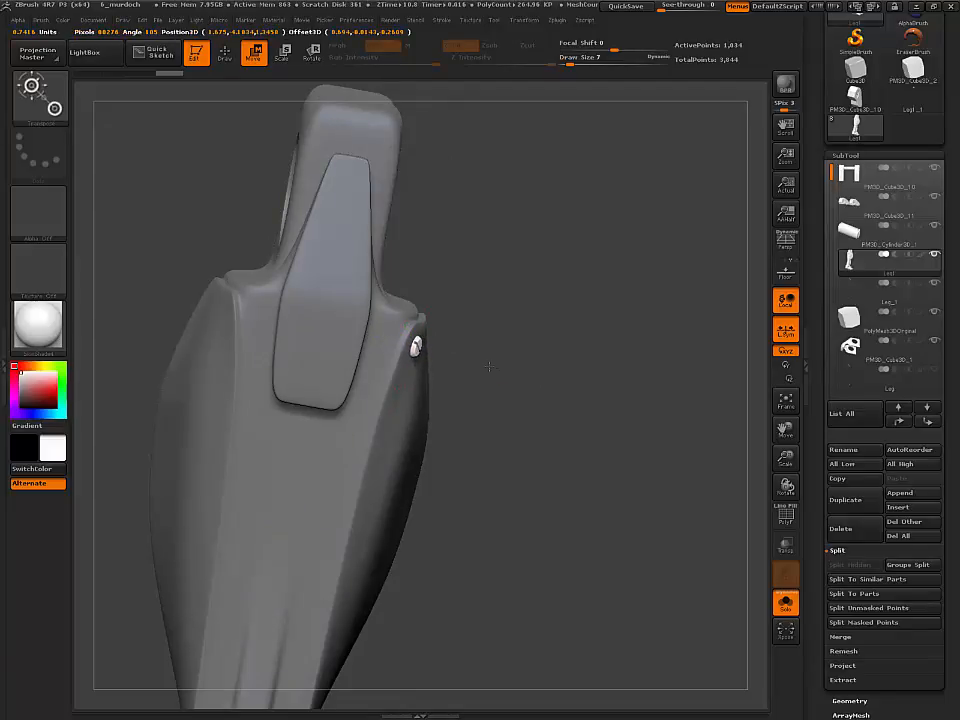
pyautogui.moveTo(489, 367); pyautogui.dragTo(493, 369)
pyautogui.moveTo(514, 285)
pyautogui.mouseDown()
pyautogui.moveTo(500, 287)
pyautogui.moveTo(561, 272)
pyautogui.moveTo(465, 381)
pyautogui.mouseUp()
# - Insert a second slotted screw near the upper rear corner of the leg's side plate
pyautogui.press('q')
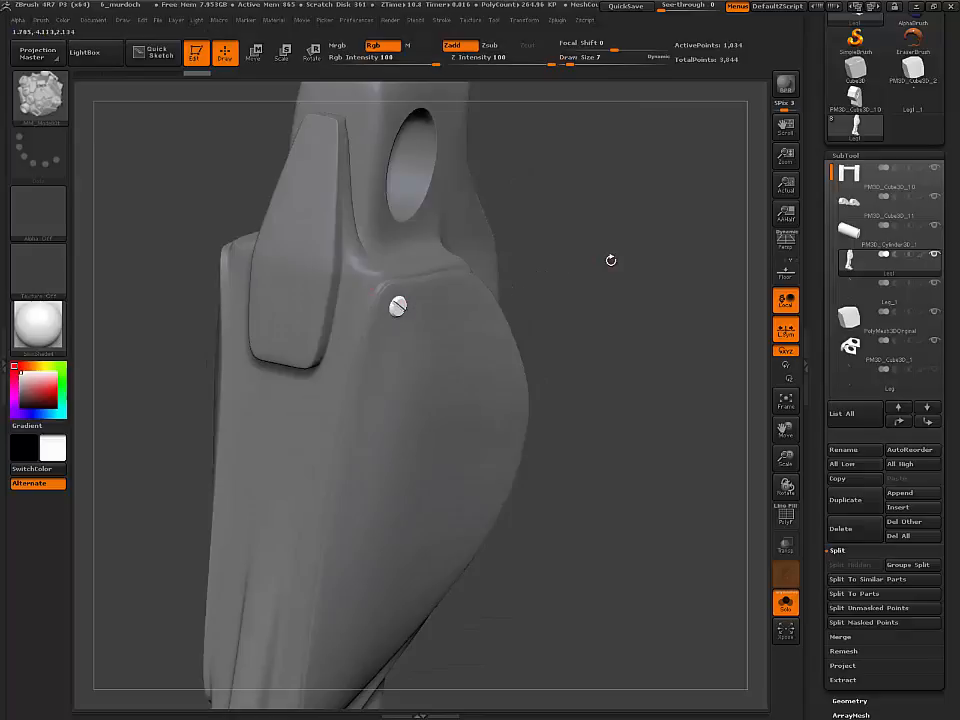
pyautogui.moveTo(611, 257); pyautogui.dragTo(576, 330)
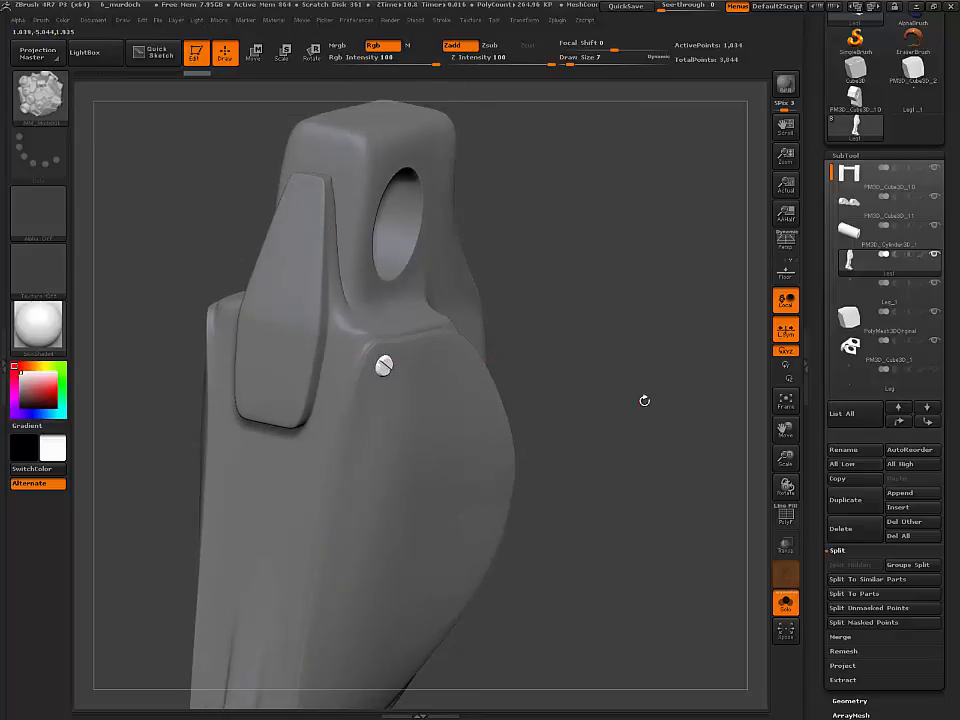
pyautogui.moveTo(644, 400); pyautogui.dragTo(499, 396)
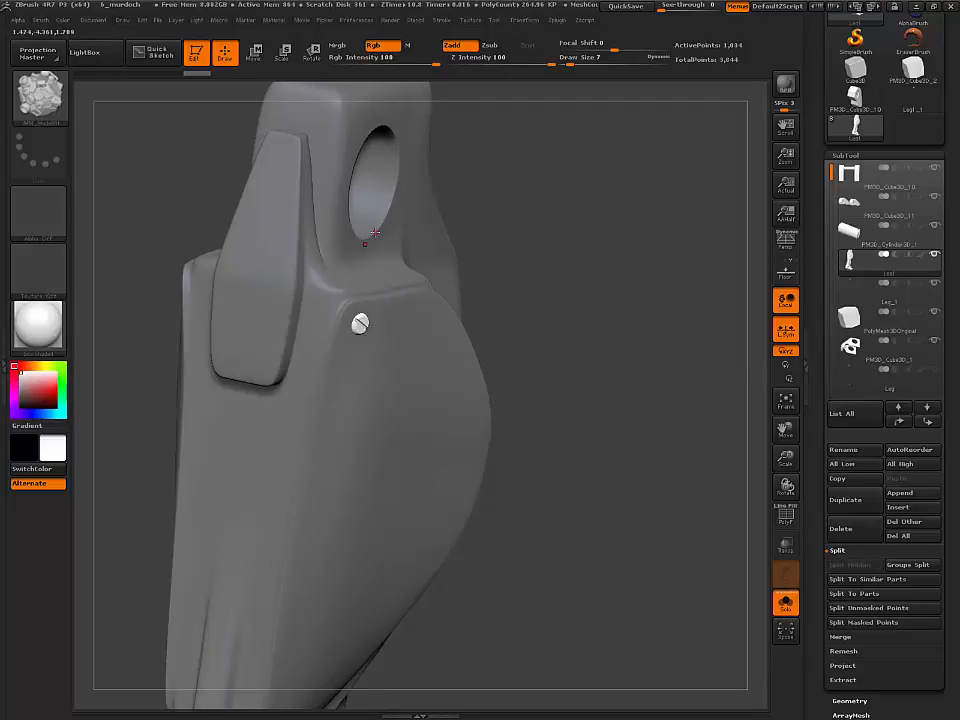
pyautogui.moveTo(430, 317); pyautogui.dragTo(443, 320)
pyautogui.moveTo(585, 331); pyautogui.dragTo(553, 333)
# - Reposition the upper rear screw and sink it into the curved surface of the side plate
pyautogui.press('w')
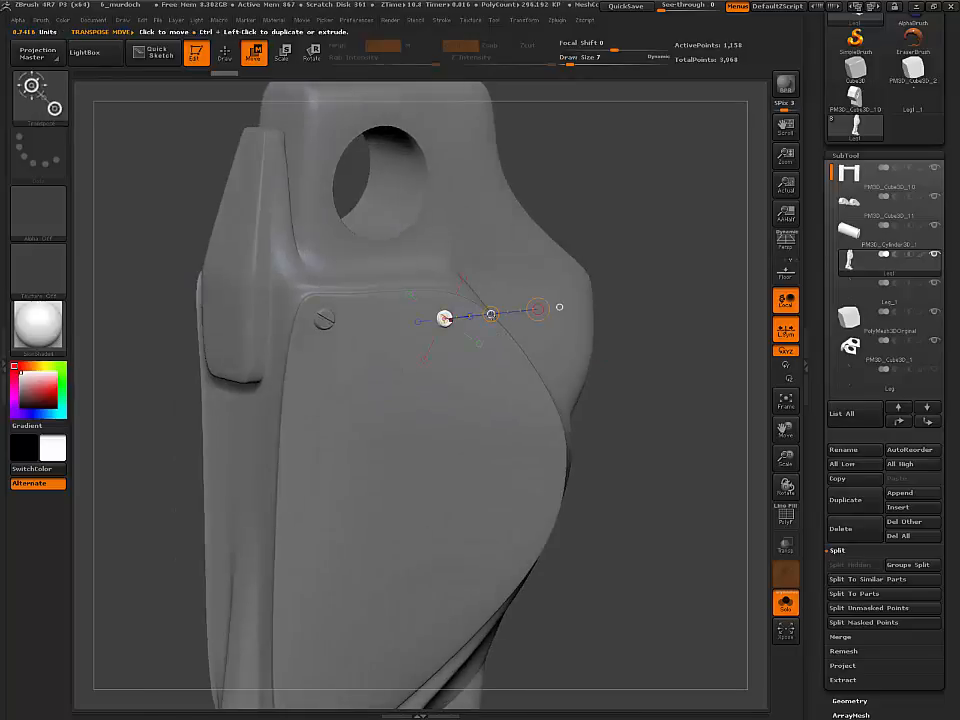
pyautogui.moveTo(492, 316); pyautogui.dragTo(511, 320)
pyautogui.moveTo(643, 439); pyautogui.dragTo(669, 440)
pyautogui.moveTo(562, 316); pyautogui.dragTo(548, 316)
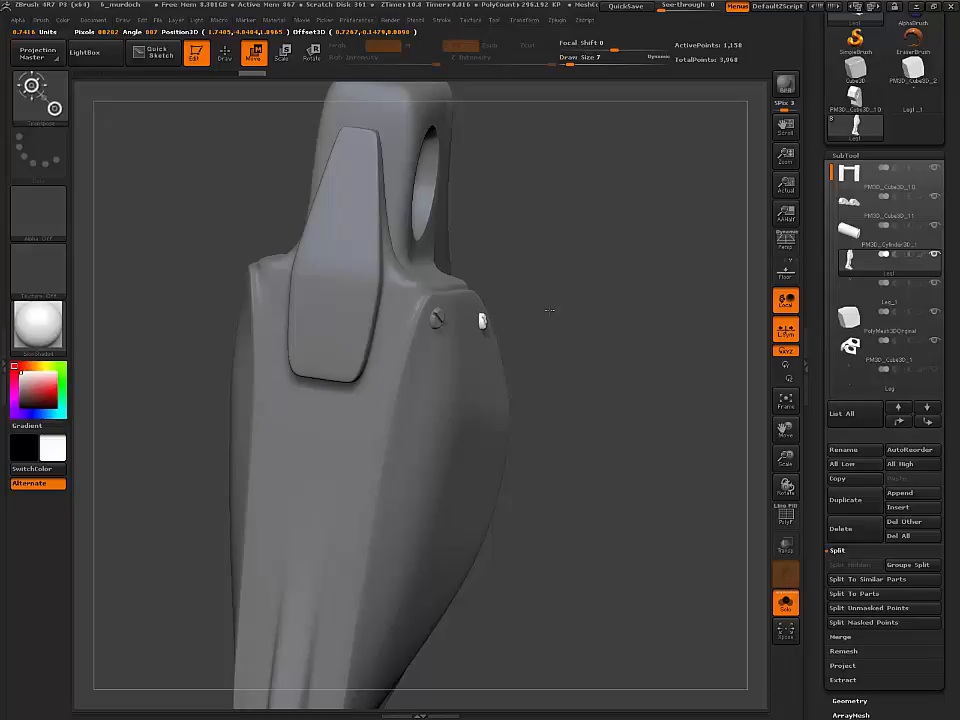
pyautogui.moveTo(549, 310); pyautogui.dragTo(549, 311)
# - Insert a third slotted screw near the lower front corner of the side plate
pyautogui.keyDown('alt'); pyautogui.moveTo(573, 360); pyautogui.dragTo(560, 242); pyautogui.keyUp('alt')
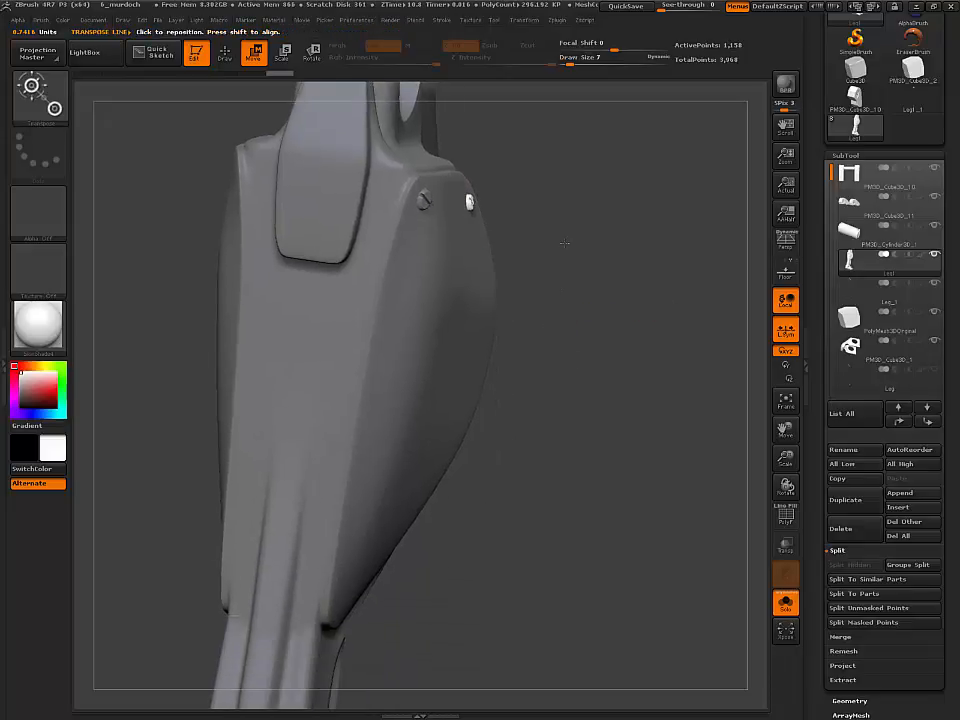
pyautogui.moveTo(592, 282); pyautogui.dragTo(574, 272)
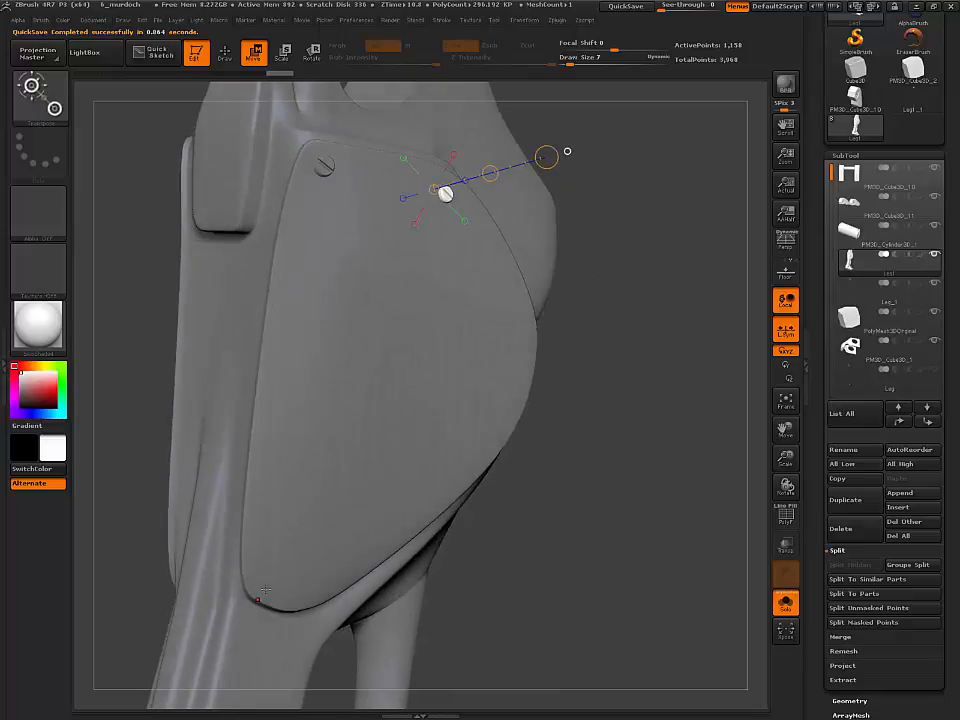
pyautogui.moveTo(262, 578)
pyautogui.mouseDown()
pyautogui.moveTo(284, 593)
pyautogui.moveTo(266, 580)
pyautogui.mouseUp()
pyautogui.press('q')
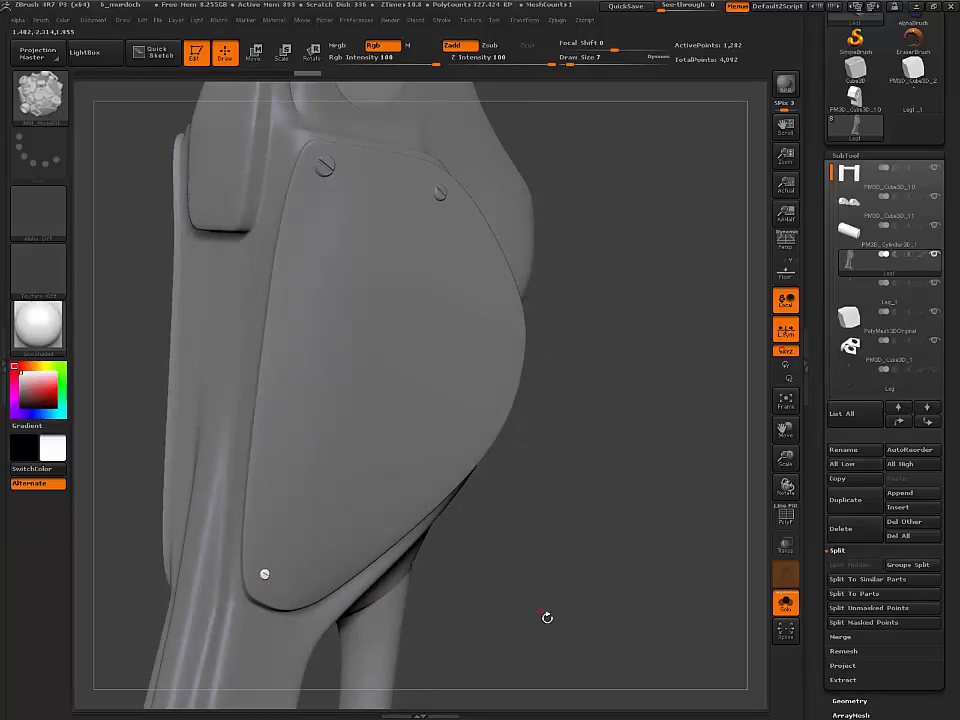
pyautogui.moveTo(549, 617)
pyautogui.keyDown('alt'); pyautogui.mouseDown()
pyautogui.moveTo(573, 556)
pyautogui.moveTo(573, 512)
pyautogui.mouseUp(); pyautogui.keyUp('alt')
# - Adjust the lower front screw with the Transpose line so it sits in the plate's surface
pyautogui.press('w')
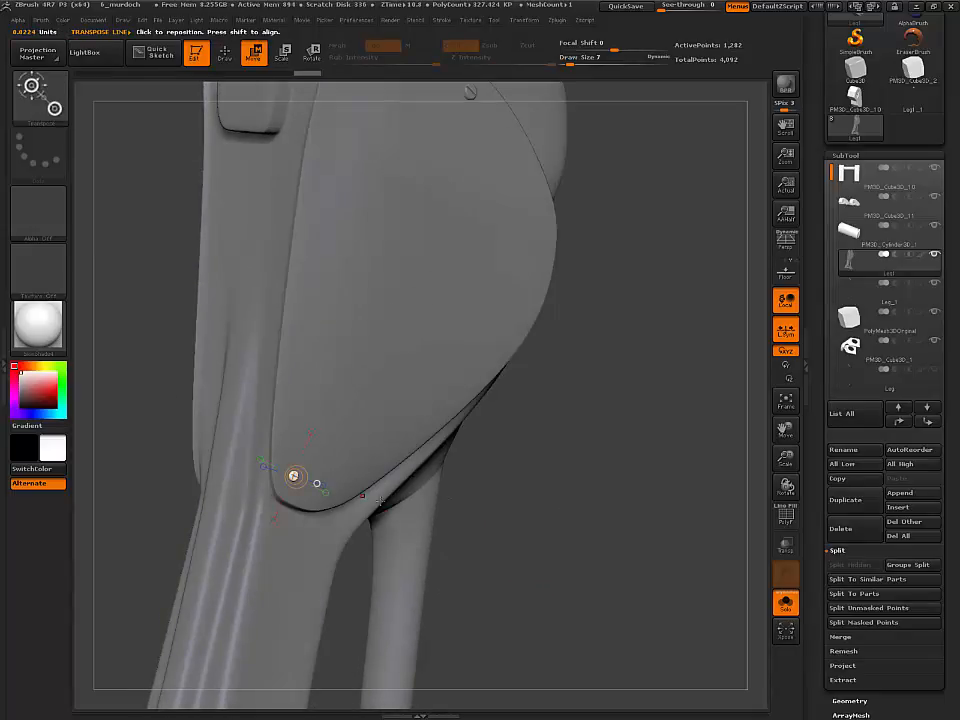
pyautogui.moveTo(718, 545); pyautogui.dragTo(650, 549)
pyautogui.moveTo(310, 472)
pyautogui.mouseDown()
pyautogui.moveTo(389, 473)
pyautogui.moveTo(344, 482)
pyautogui.mouseUp()
pyautogui.moveTo(555, 551); pyautogui.dragTo(611, 549)
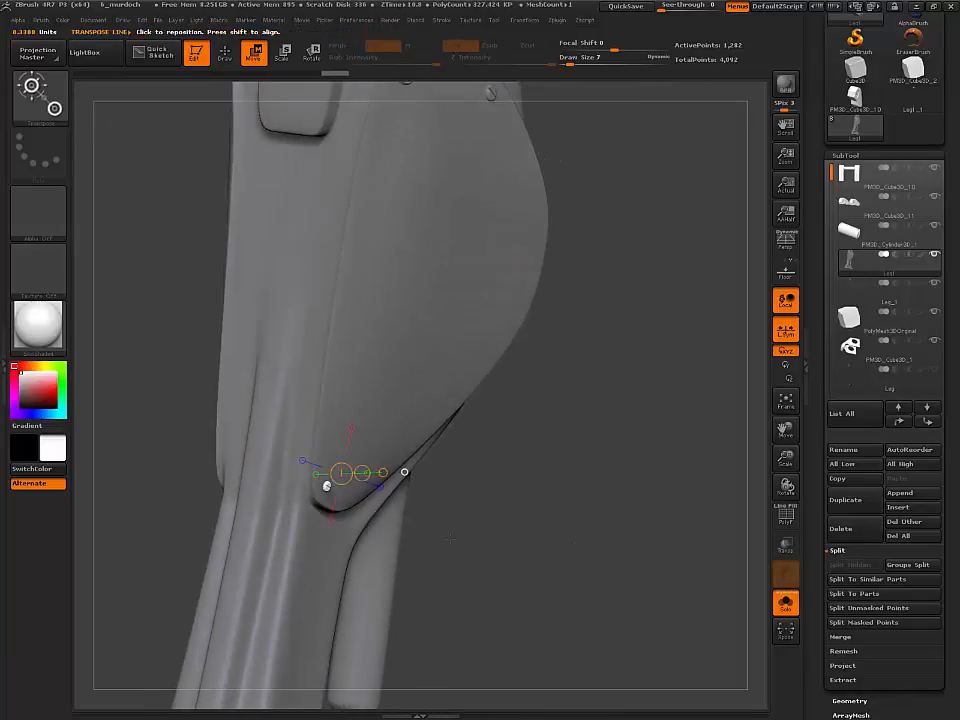
pyautogui.moveTo(326, 486); pyautogui.dragTo(458, 516)
pyautogui.moveTo(430, 563)
pyautogui.mouseDown()
pyautogui.moveTo(478, 572)
pyautogui.moveTo(440, 564)
pyautogui.mouseUp()
pyautogui.moveTo(379, 499); pyautogui.dragTo(379, 501)
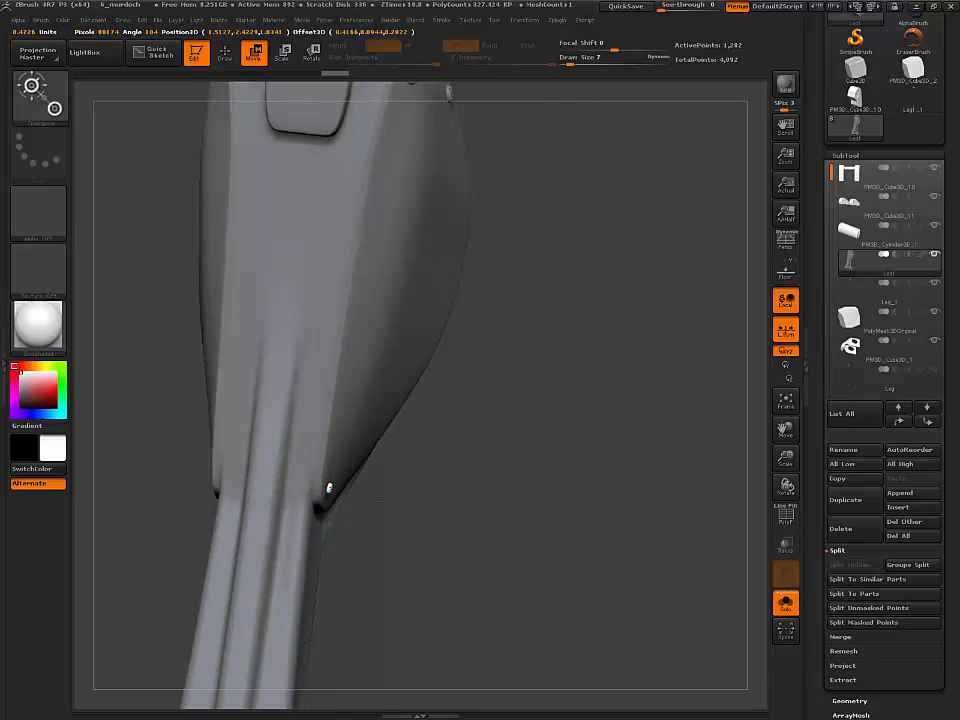
pyautogui.moveTo(445, 560); pyautogui.dragTo(615, 554)
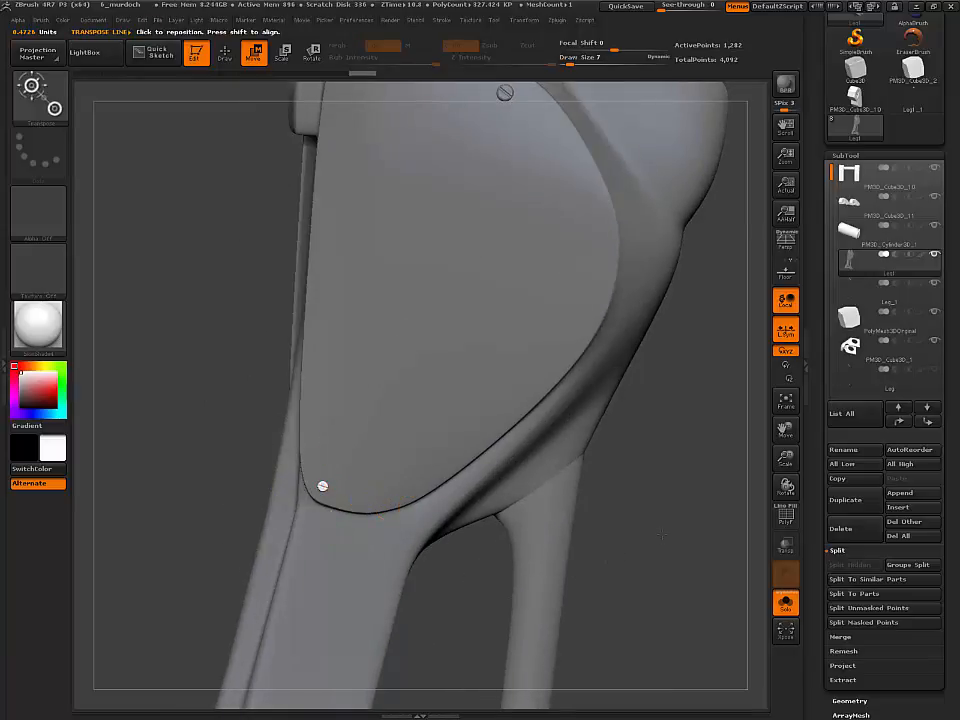
# - Insert a fourth slotted screw behind the third one, along the lower edge of the side plate
pyautogui.moveTo(600, 555); pyautogui.dragTo(510, 498)
pyautogui.press('q')
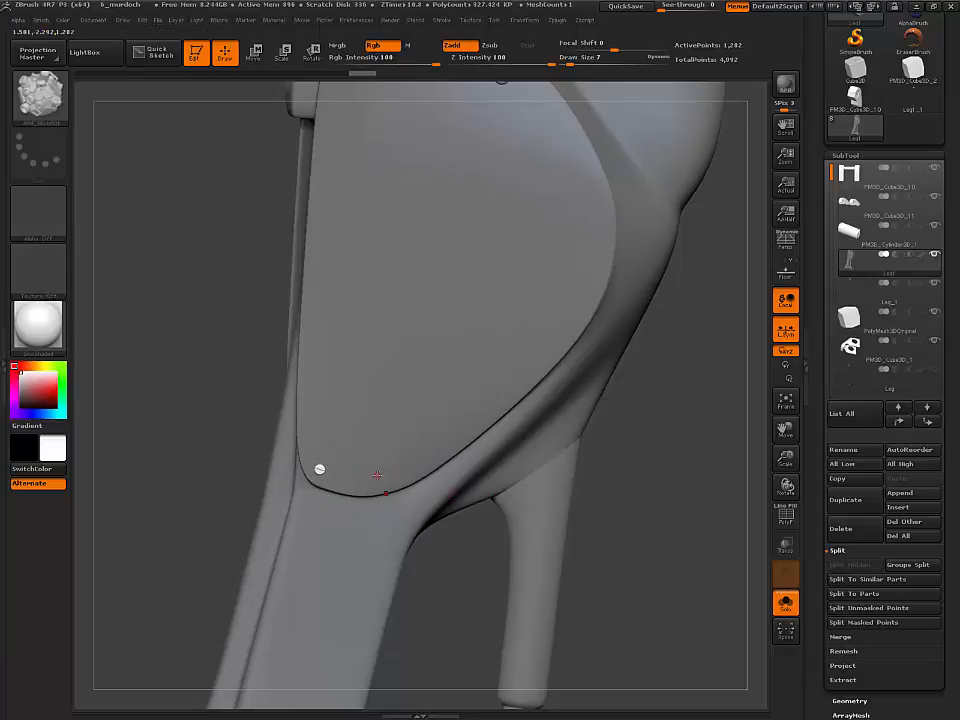
pyautogui.keyDown('ctrl'); pyautogui.keyDown('shift'); pyautogui.click(380, 477); pyautogui.keyUp('shift'); pyautogui.keyUp('ctrl')
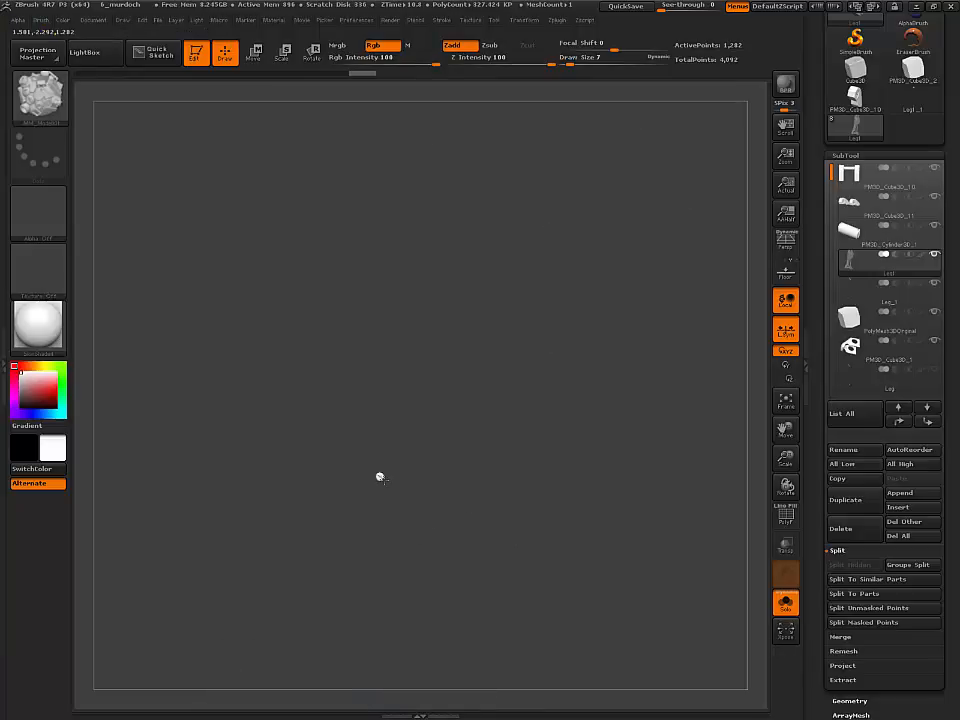
pyautogui.keyDown('ctrl'); pyautogui.keyDown('shift'); pyautogui.click(380, 477); pyautogui.keyUp('shift'); pyautogui.keyUp('ctrl')
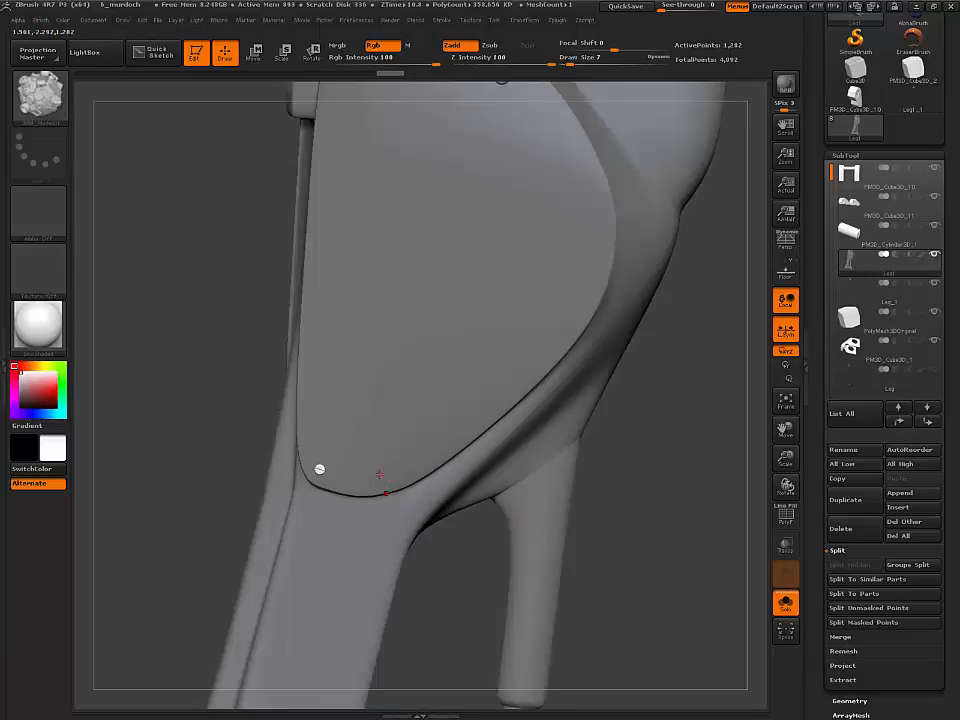
pyautogui.keyDown('ctrl'); pyautogui.keyDown('shift'); pyautogui.click(378, 480); pyautogui.keyUp('shift'); pyautogui.keyUp('ctrl')
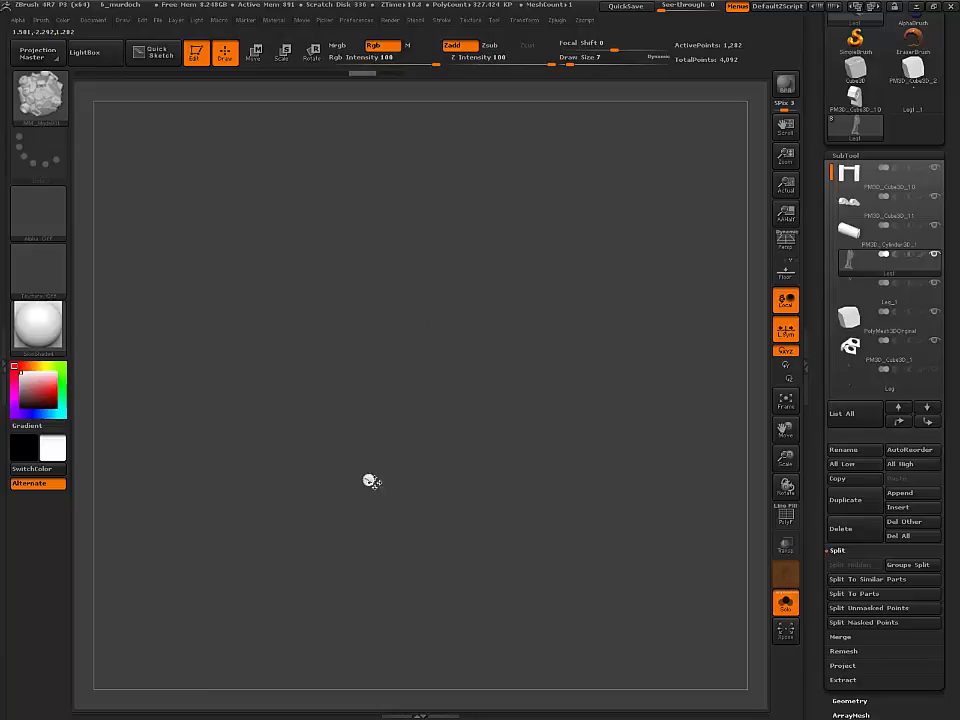
pyautogui.keyDown('ctrl'); pyautogui.keyDown('shift'); pyautogui.click(374, 482); pyautogui.keyUp('shift'); pyautogui.keyUp('ctrl')
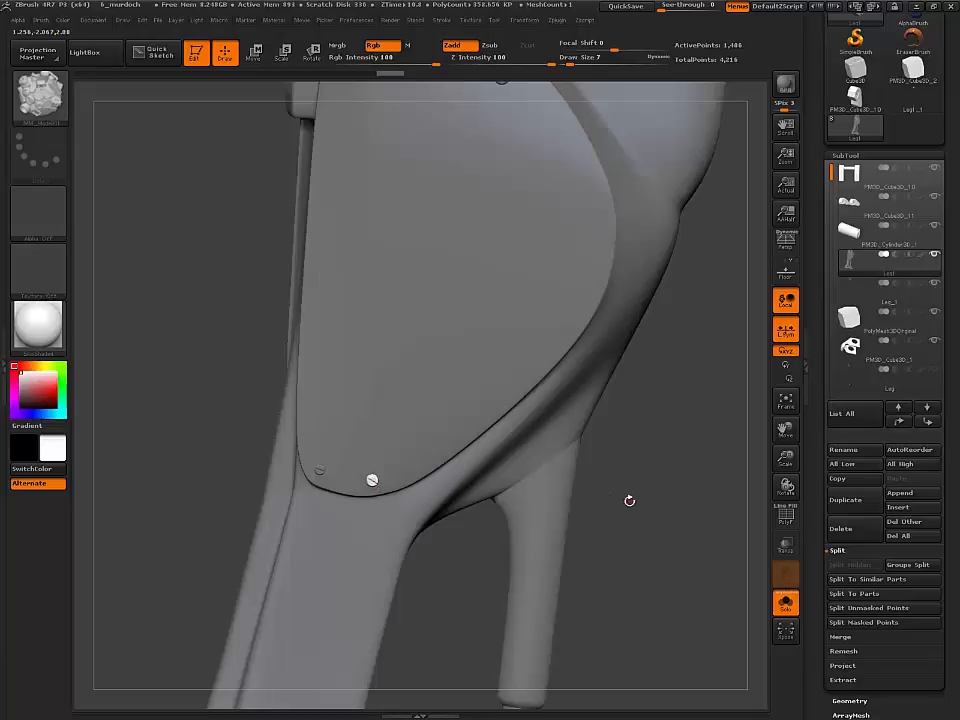
# - Adjust the fourth screw's placement with the Transpose line so it sits in the plate's lower edge
pyautogui.moveTo(628, 499); pyautogui.dragTo(524, 506)
pyautogui.press('w')
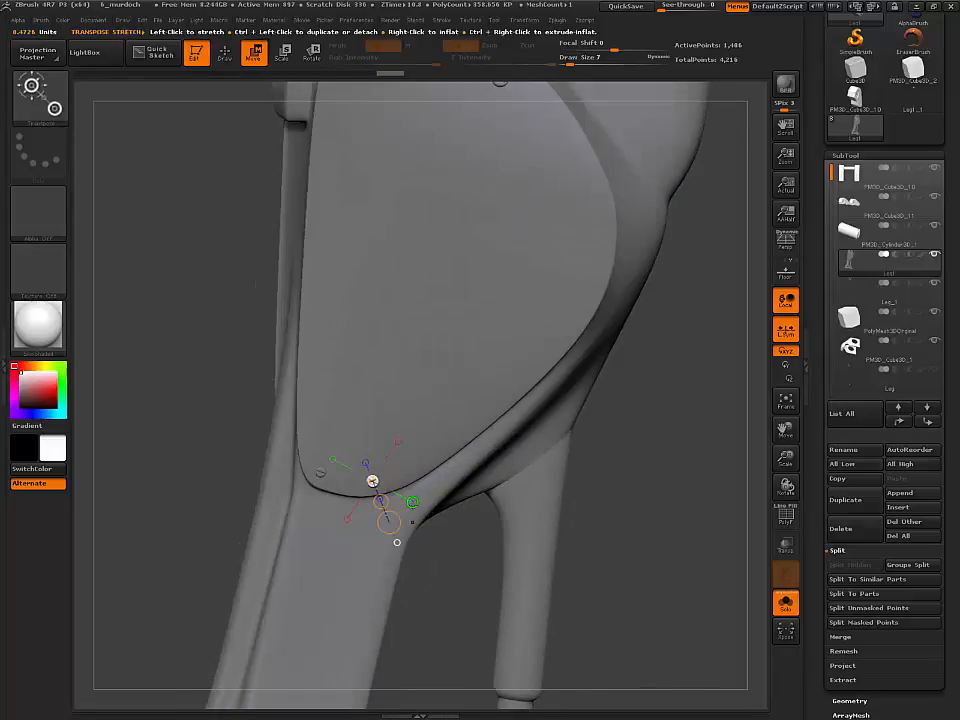
pyautogui.click(412, 502)
pyautogui.moveTo(418, 506); pyautogui.dragTo(428, 511)
pyautogui.moveTo(602, 503); pyautogui.dragTo(668, 510)
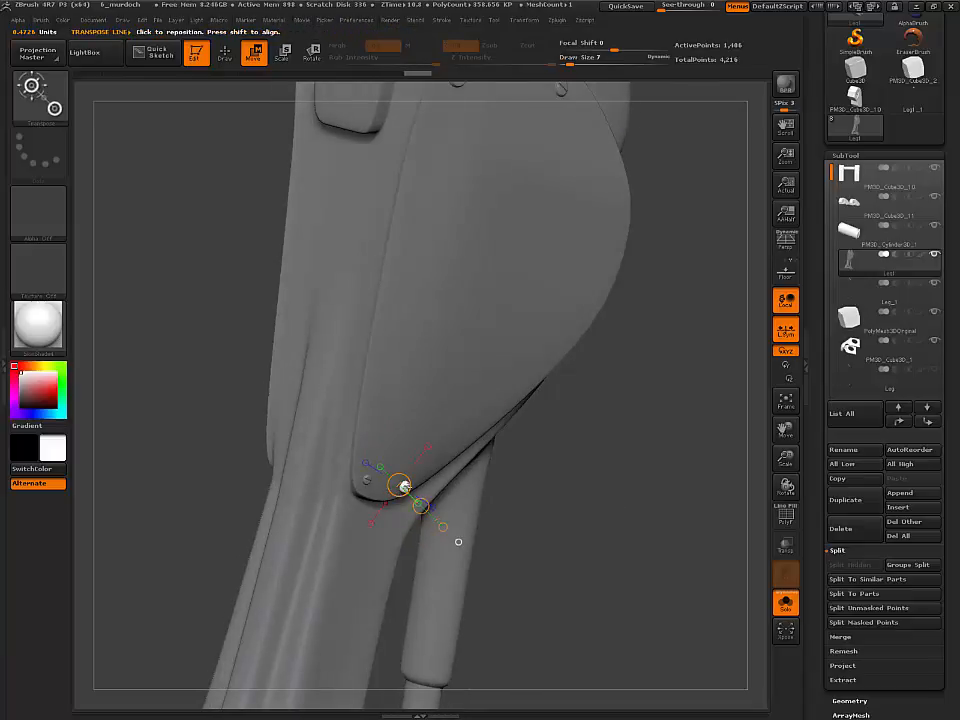
pyautogui.moveTo(478, 516); pyautogui.dragTo(551, 542)
pyautogui.moveTo(573, 498)
pyautogui.mouseDown()
pyautogui.moveTo(587, 497)
pyautogui.moveTo(492, 516)
pyautogui.moveTo(506, 509)
pyautogui.moveTo(533, 519)
pyautogui.moveTo(501, 505)
pyautogui.moveTo(608, 506)
pyautogui.moveTo(640, 491)
pyautogui.moveTo(611, 602)
pyautogui.moveTo(598, 536)
pyautogui.moveTo(617, 543)
pyautogui.moveTo(568, 438)
pyautogui.mouseUp()
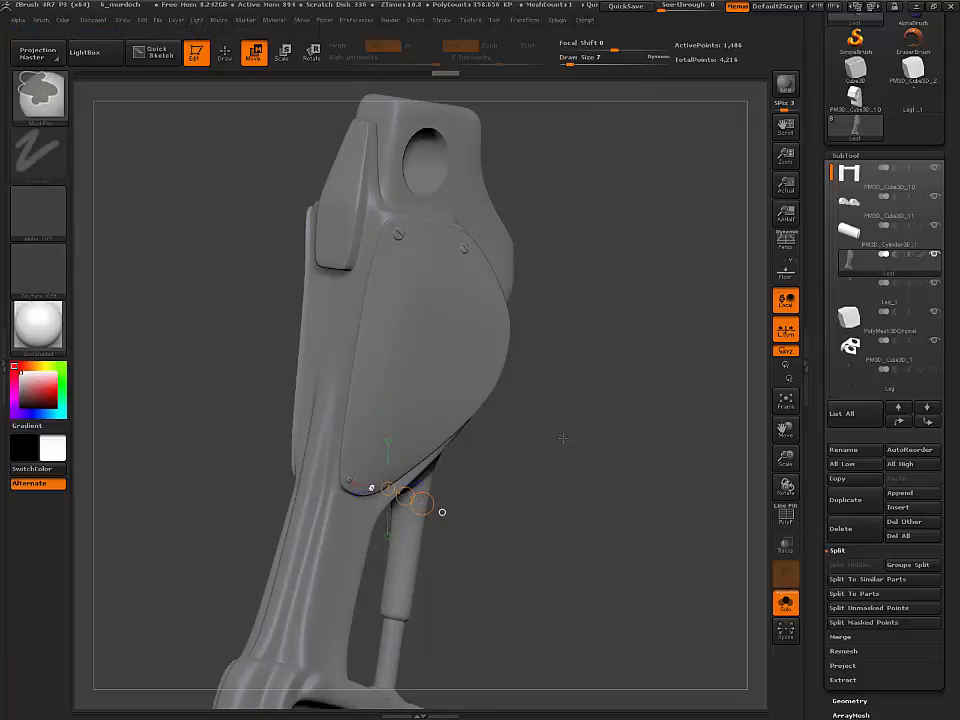
# - Clear the mask on the leg, look over the four screws, and restore the mask
pyautogui.keyDown('ctrl'); pyautogui.moveTo(549, 411); pyautogui.dragTo(670, 533); pyautogui.keyUp('ctrl')
pyautogui.moveTo(496, 380); pyautogui.dragTo(434, 304)
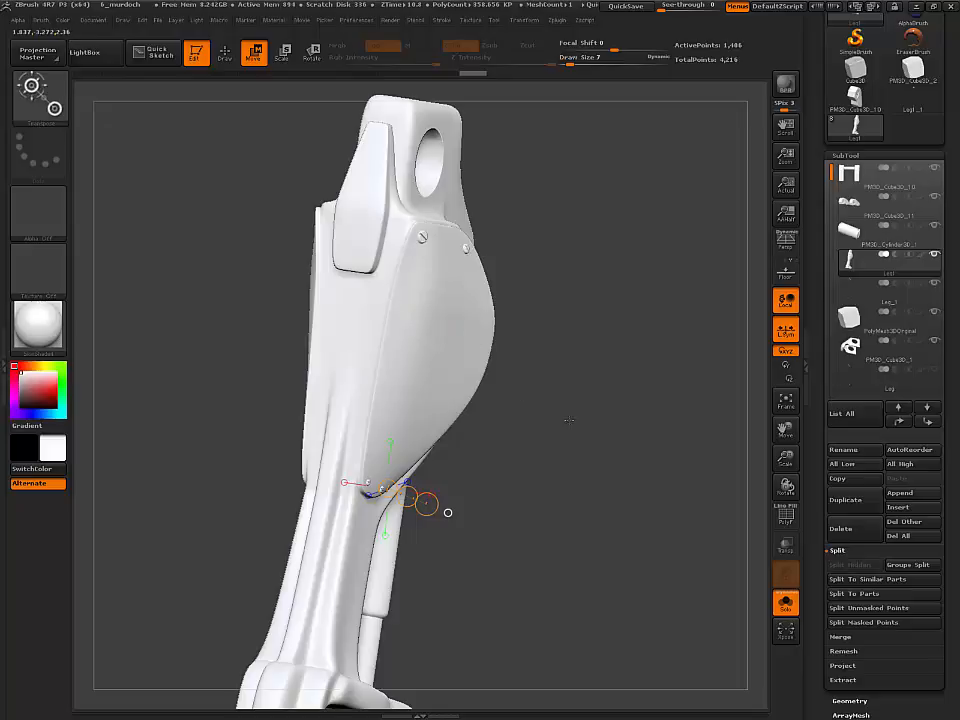
pyautogui.moveTo(640, 432); pyautogui.dragTo(568, 416)
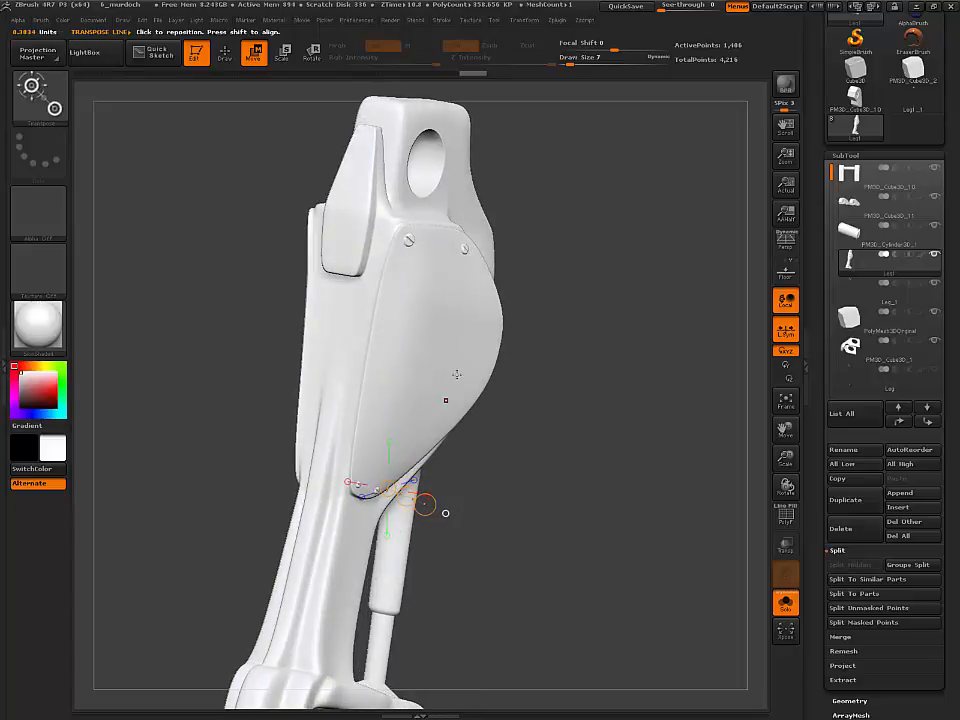
pyautogui.keyDown('ctrl'); pyautogui.click(667, 411); pyautogui.keyUp('ctrl')
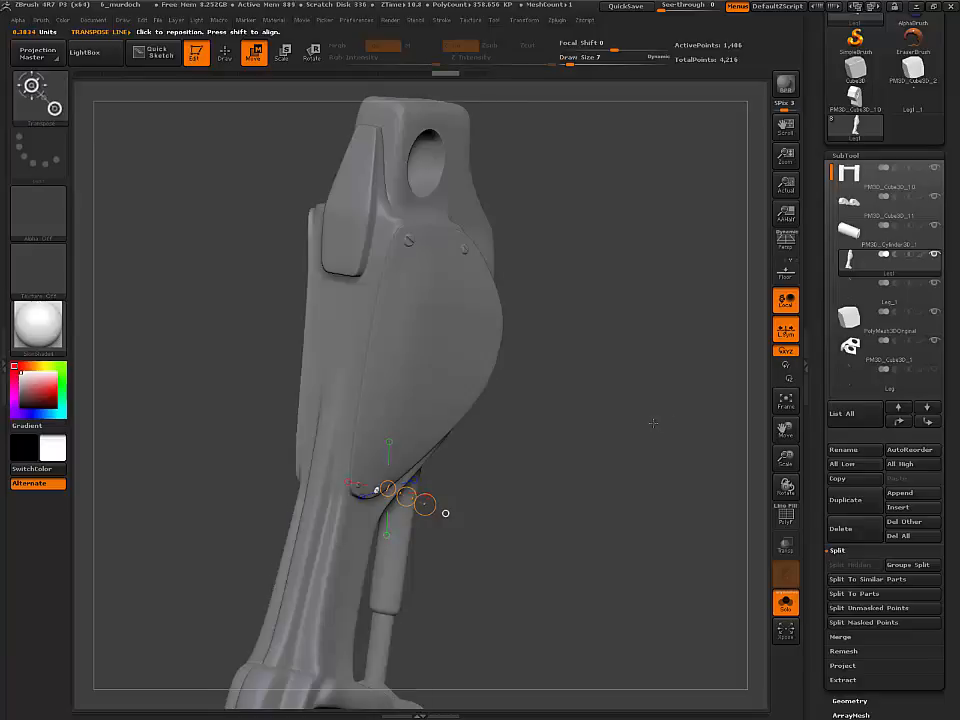
pyautogui.moveTo(664, 418); pyautogui.dragTo(653, 420)
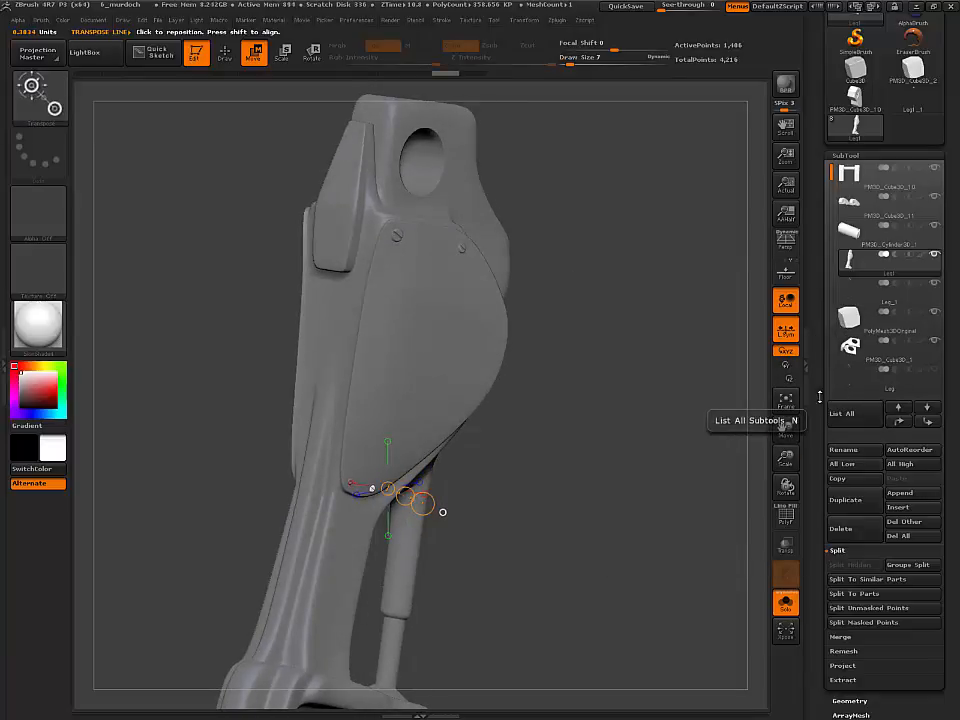
# - Separate the screws from the leg mesh with Split To Similar Parts and accept the non-undoable operation
pyautogui.scroll(-3, 825, 349)
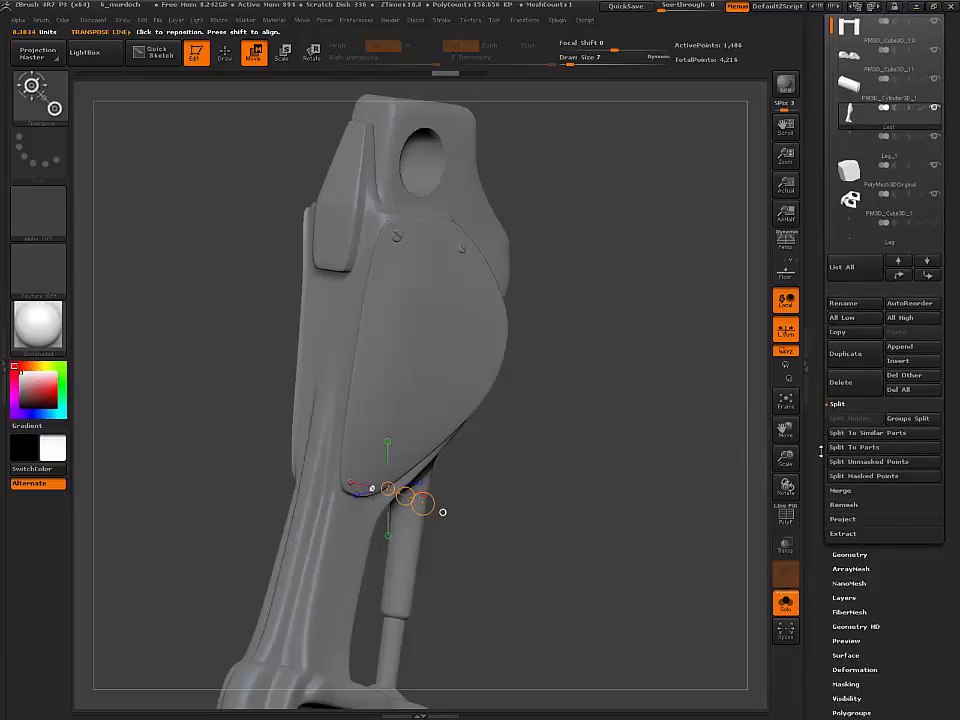
pyautogui.moveTo(825, 447); pyautogui.dragTo(825, 455)
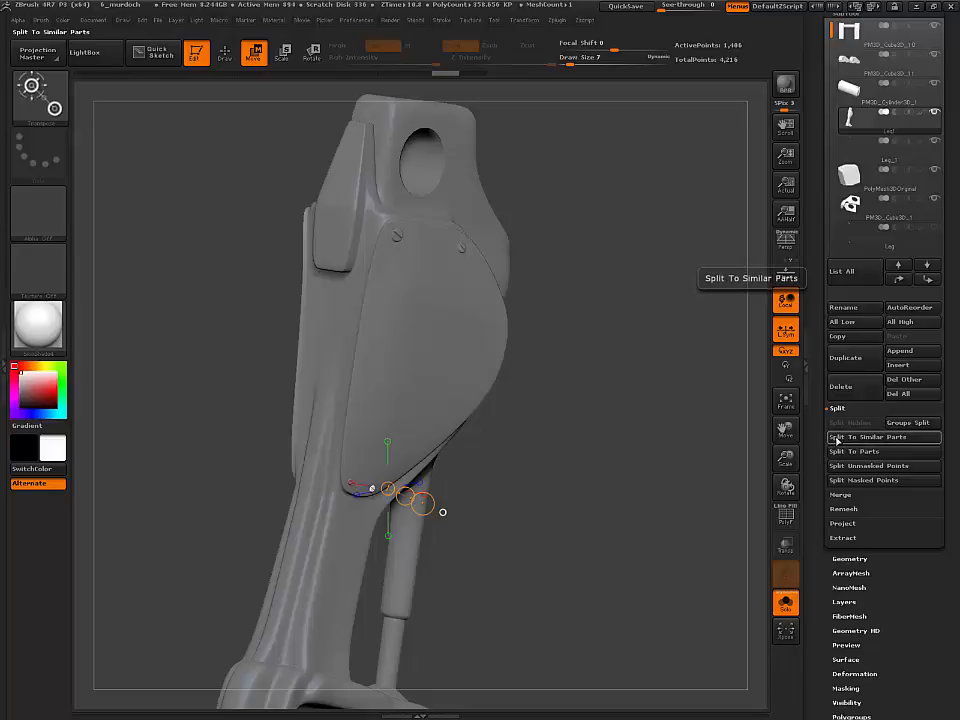
pyautogui.click(878, 438)
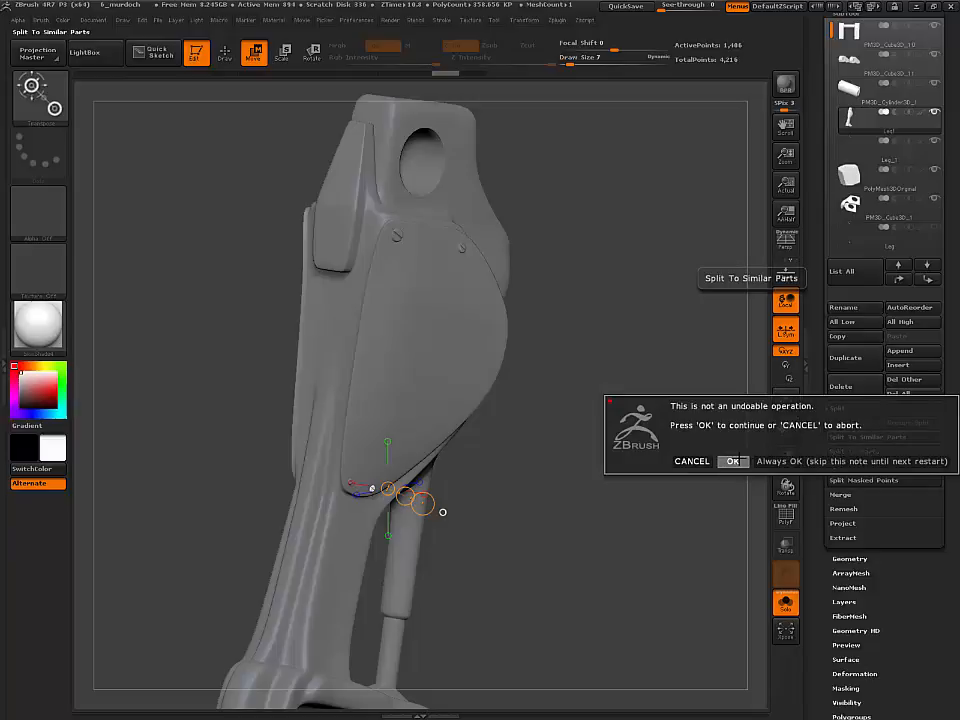
pyautogui.click(733, 461)
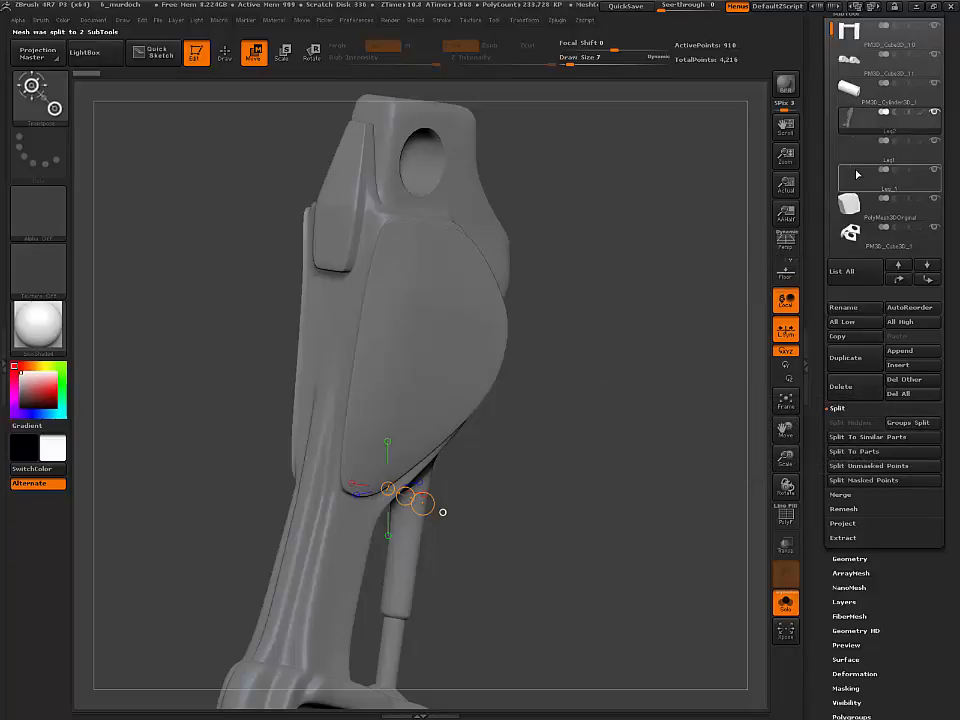
# - Make the split-off screw subtool Leg1 active, inspect the screws in isolation, and show the other subtools again
pyautogui.moveTo(735, 285); pyautogui.dragTo(661, 315)
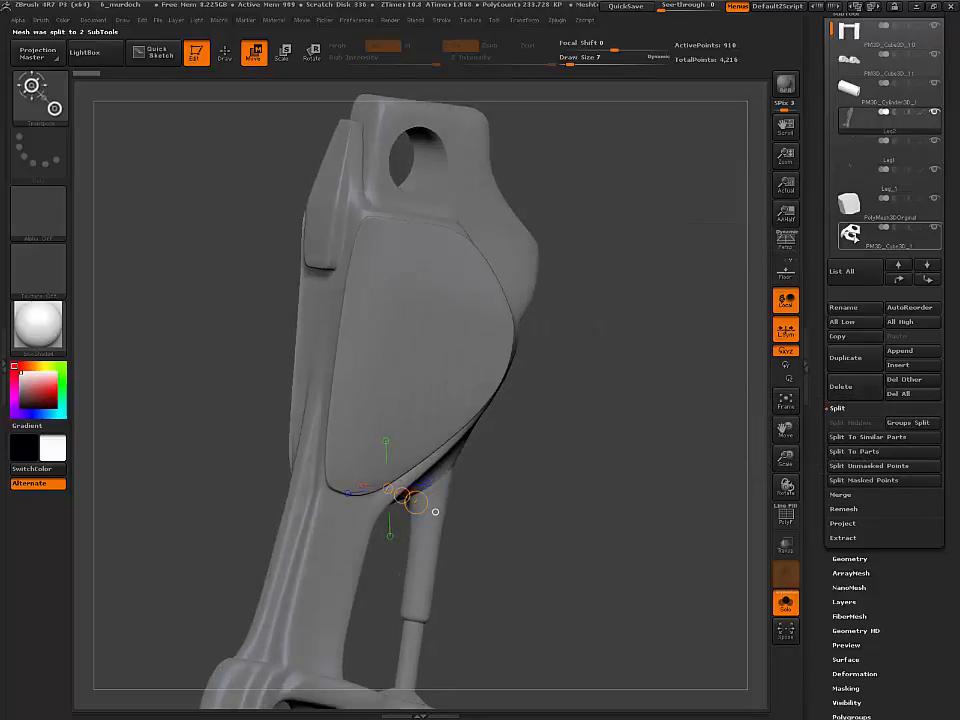
pyautogui.click(869, 163)
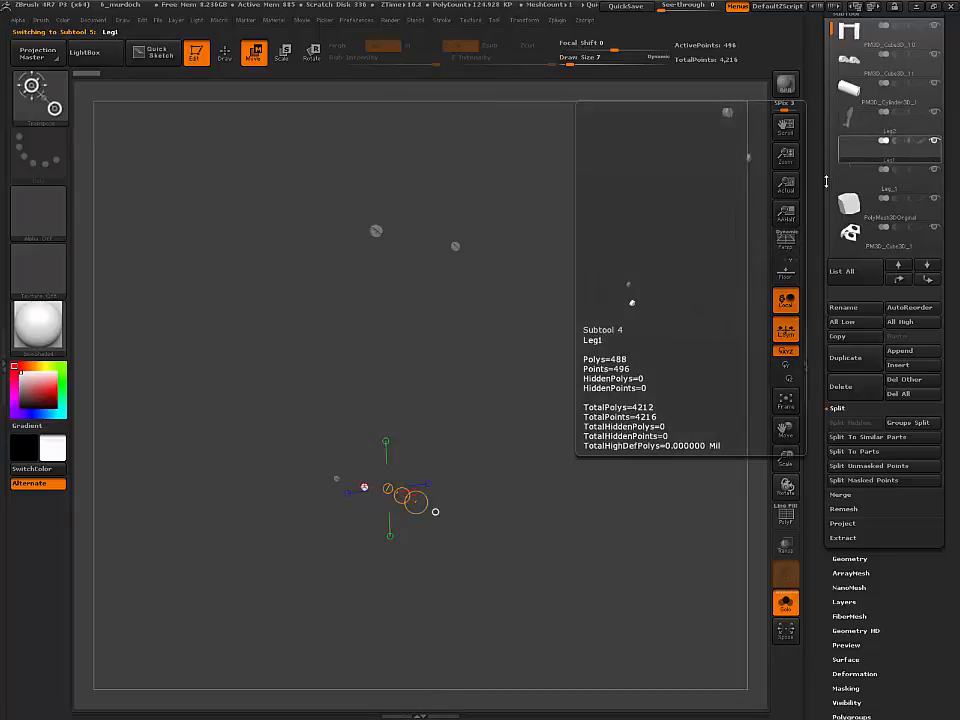
pyautogui.moveTo(590, 290); pyautogui.dragTo(682, 309)
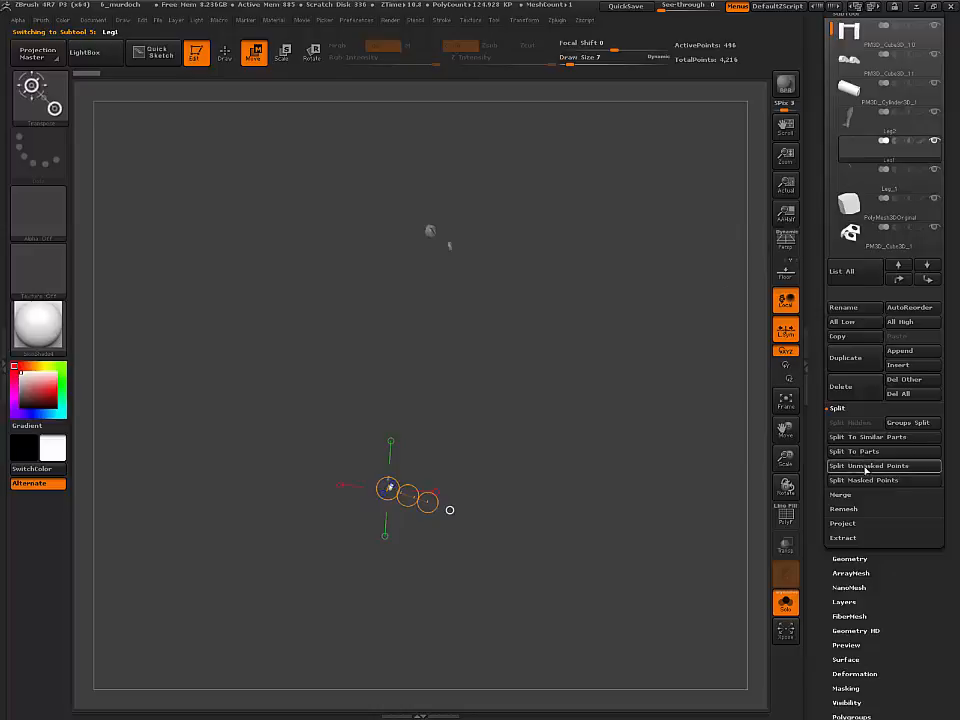
pyautogui.click(786, 604)
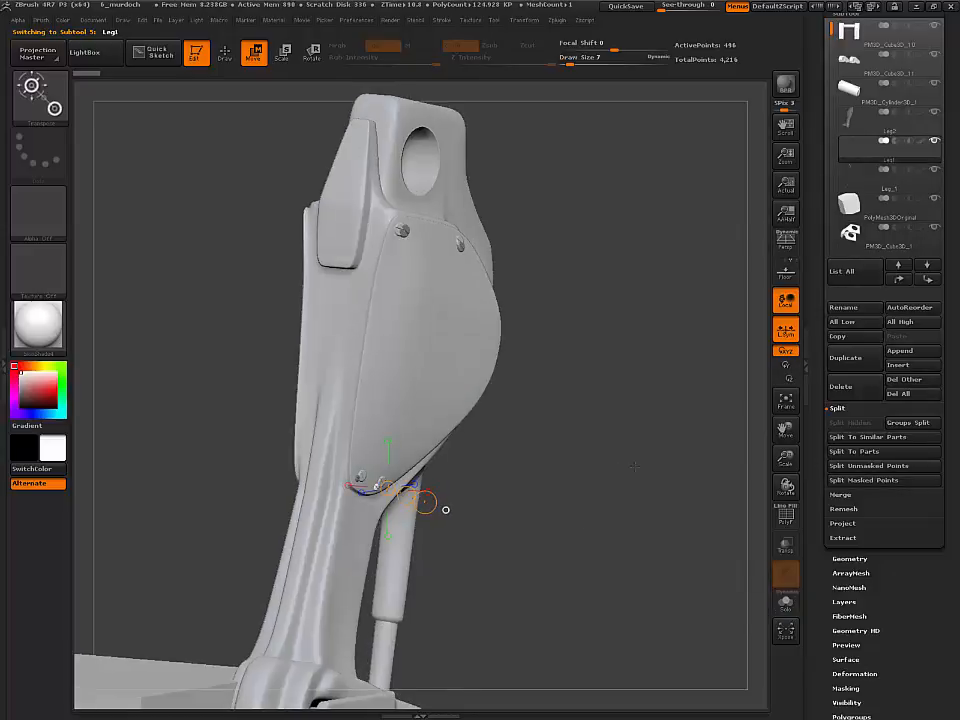
# - Hide the Leg_1 and PolyMesh3DOrginal subtools and make the Leg1 screw subtool active again
pyautogui.keyDown('alt'); pyautogui.moveTo(634, 466); pyautogui.dragTo(637, 458); pyautogui.keyUp('alt')
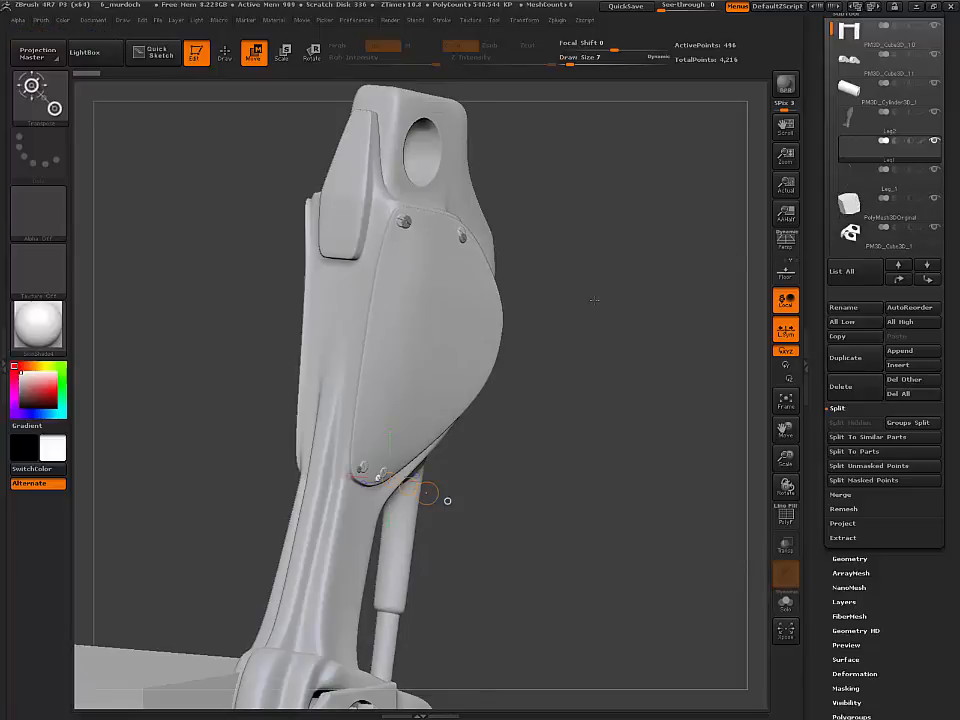
pyautogui.moveTo(937, 185)
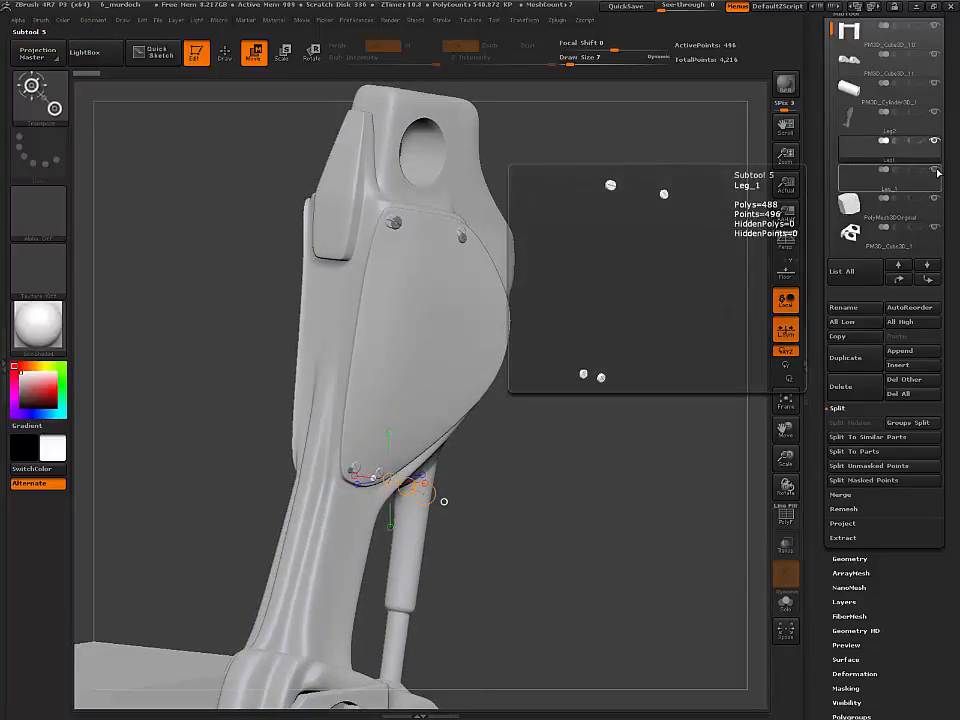
pyautogui.click(936, 180)
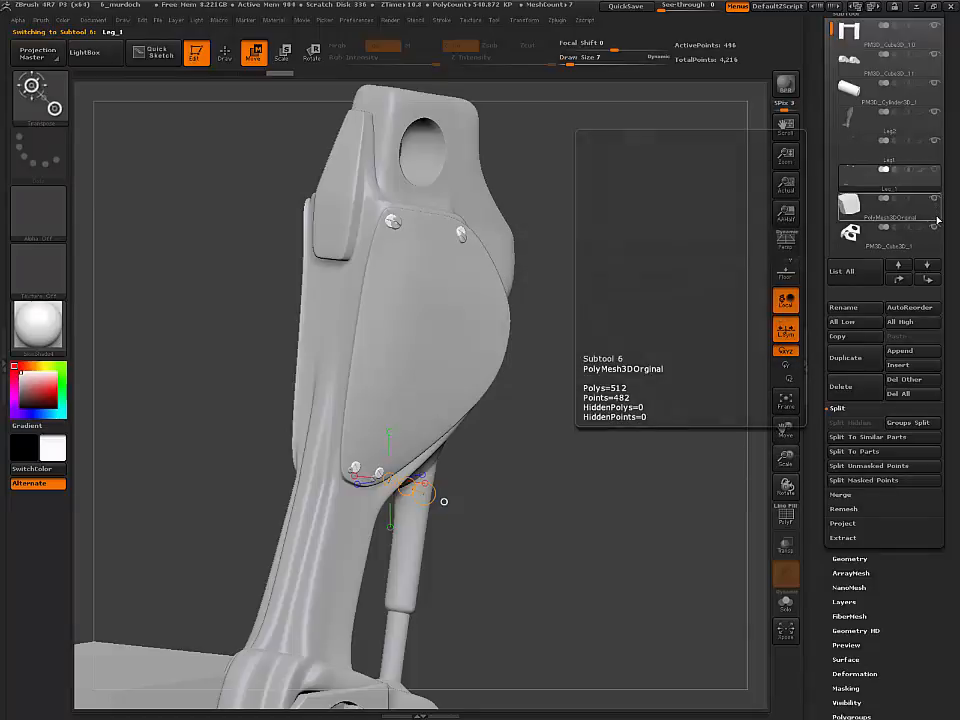
pyautogui.click(937, 212)
pyautogui.moveTo(651, 295)
pyautogui.mouseDown()
pyautogui.moveTo(684, 302)
pyautogui.moveTo(621, 272)
pyautogui.moveTo(634, 285)
pyautogui.moveTo(609, 285)
pyautogui.moveTo(640, 302)
pyautogui.mouseUp()
pyautogui.click(933, 208)
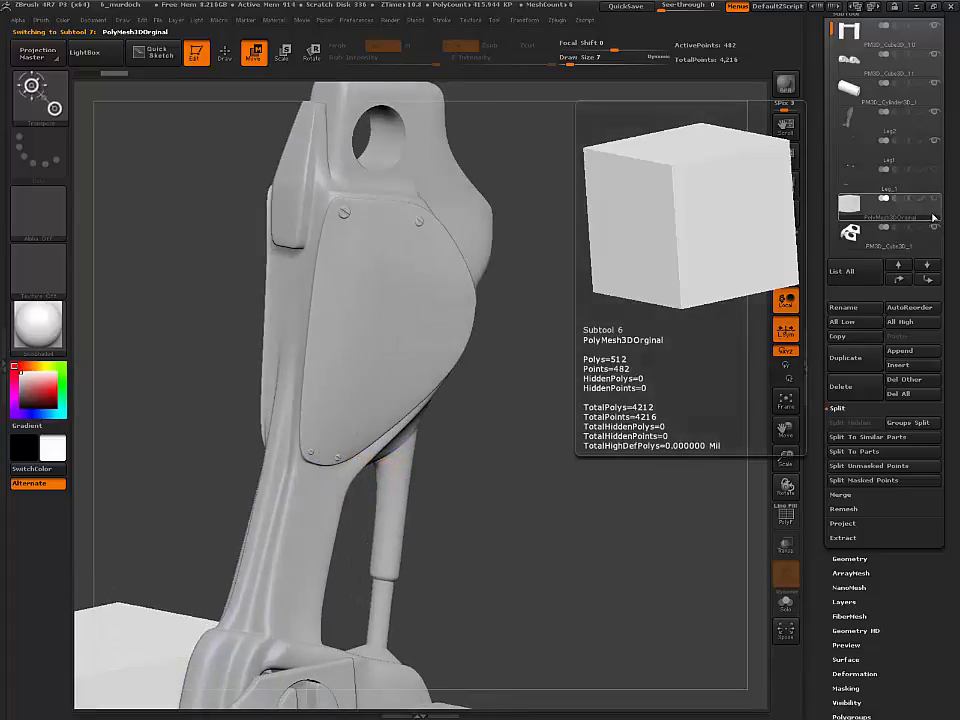
pyautogui.moveTo(604, 404); pyautogui.dragTo(640, 380)
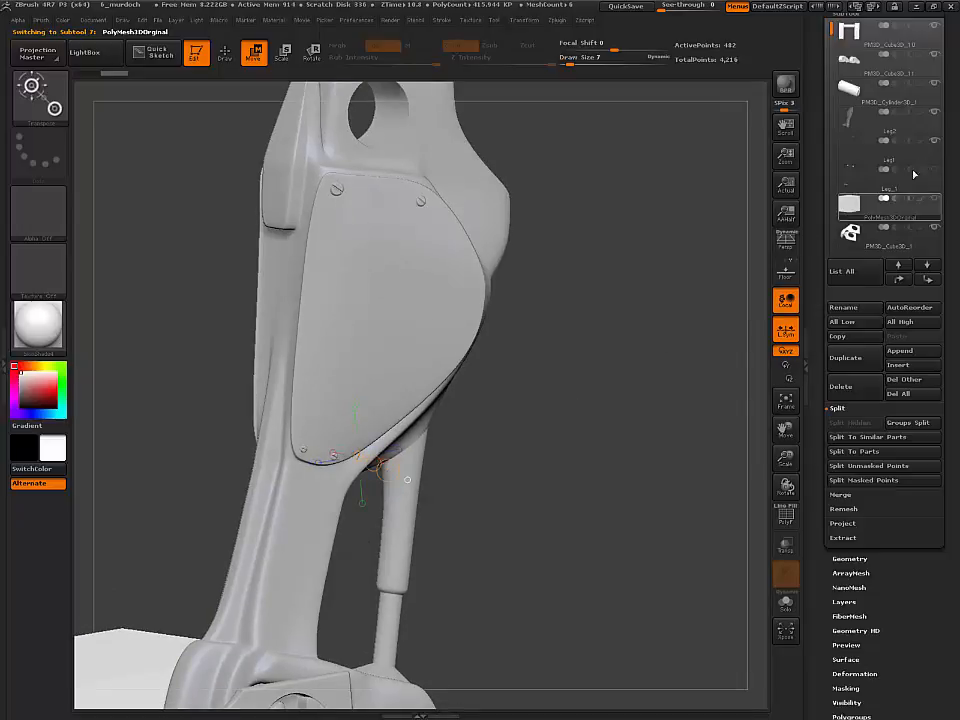
pyautogui.click(935, 161)
# - Mirror the Leg1 screws across the X axis with SubTool Master, appending the copy as a new subtool
pyautogui.moveTo(629, 428); pyautogui.dragTo(603, 326)
pyautogui.press('ctrl')
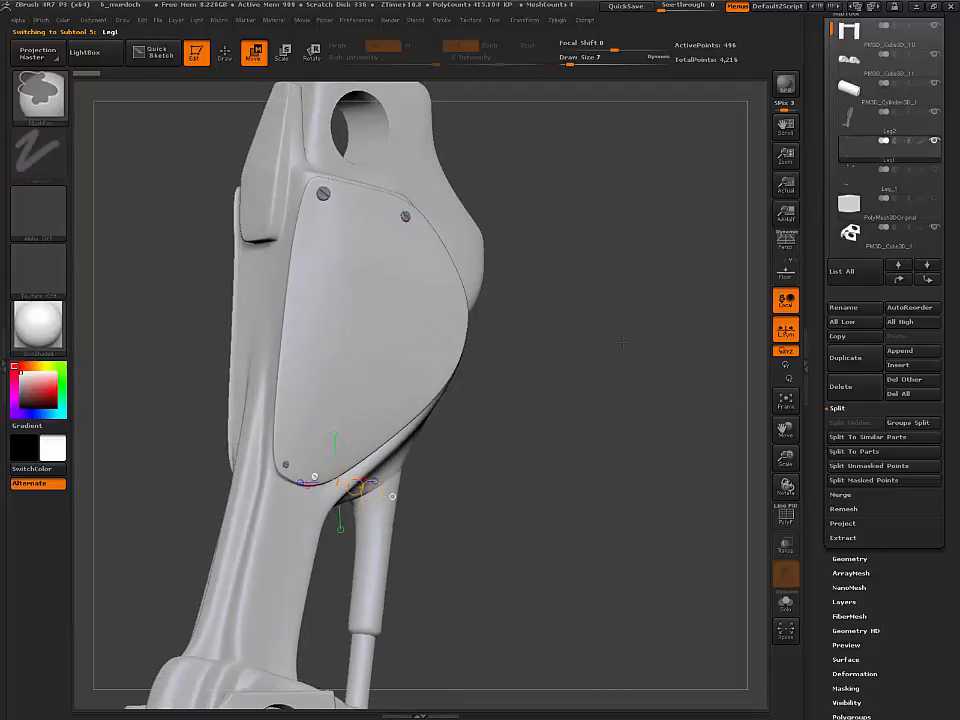
pyautogui.moveTo(583, 381); pyautogui.dragTo(619, 364)
pyautogui.moveTo(510, 375); pyautogui.dragTo(612, 380)
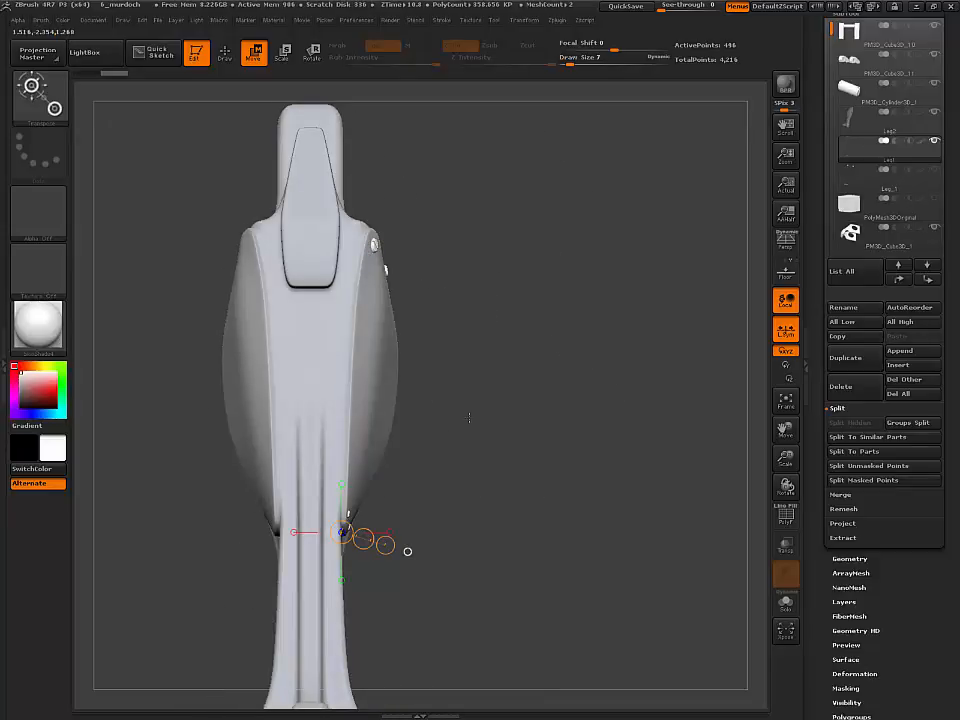
pyautogui.moveTo(523, 367); pyautogui.dragTo(461, 397)
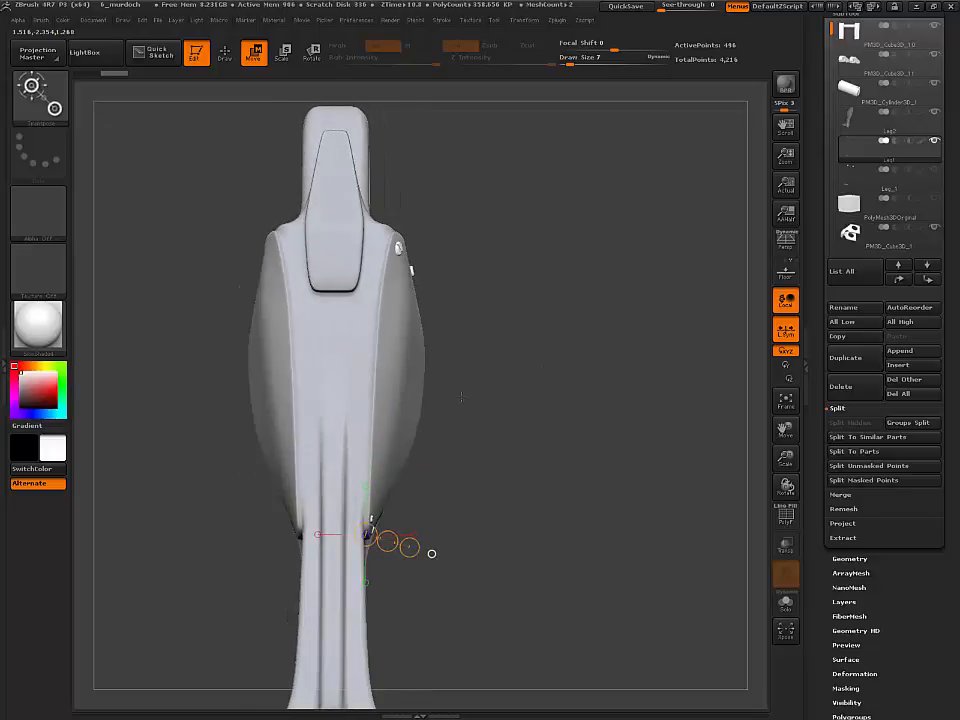
pyautogui.moveTo(587, 399); pyautogui.dragTo(546, 386)
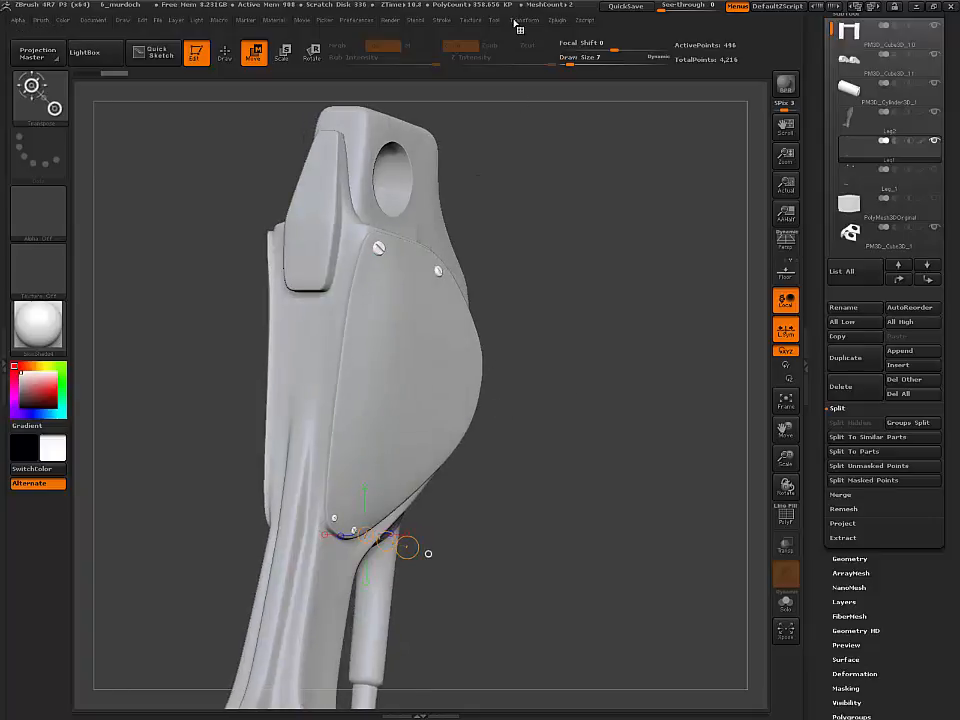
pyautogui.click(558, 20)
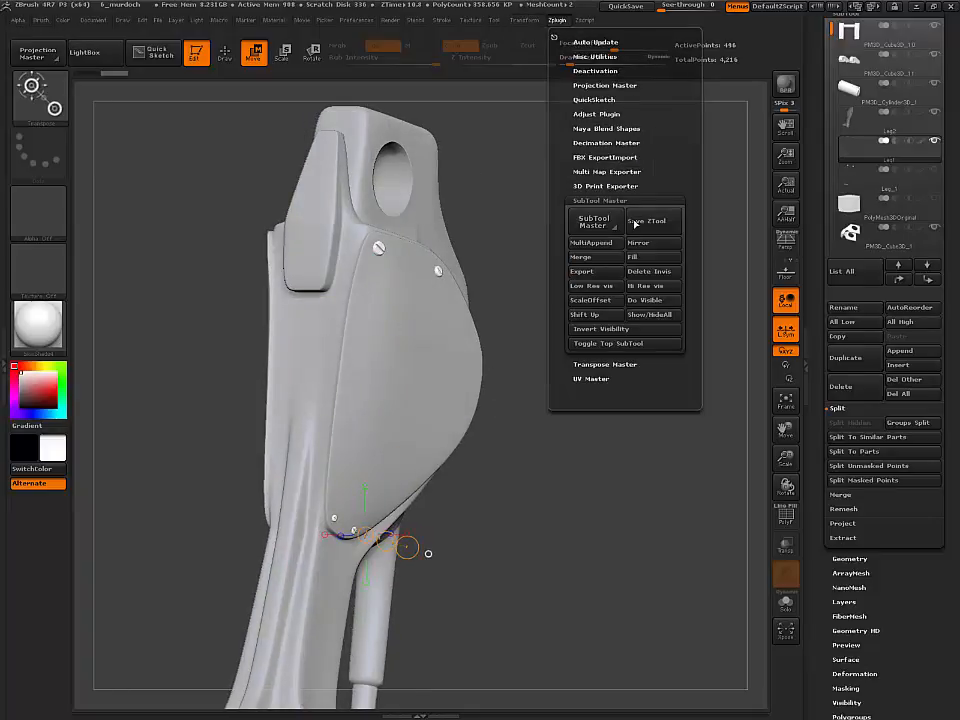
pyautogui.click(595, 221)
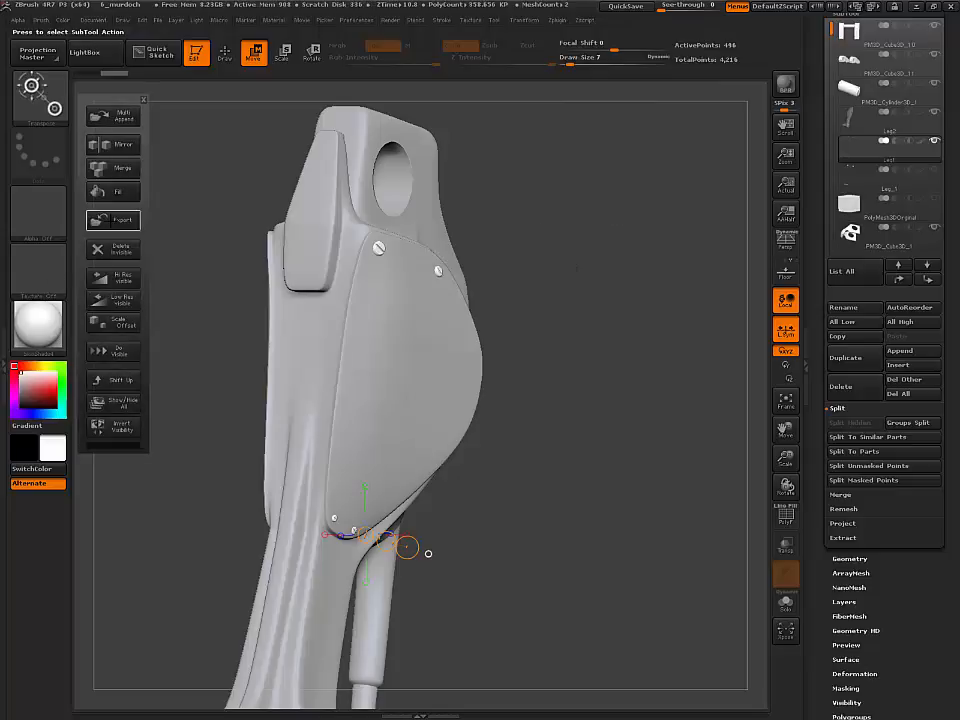
pyautogui.click(116, 146)
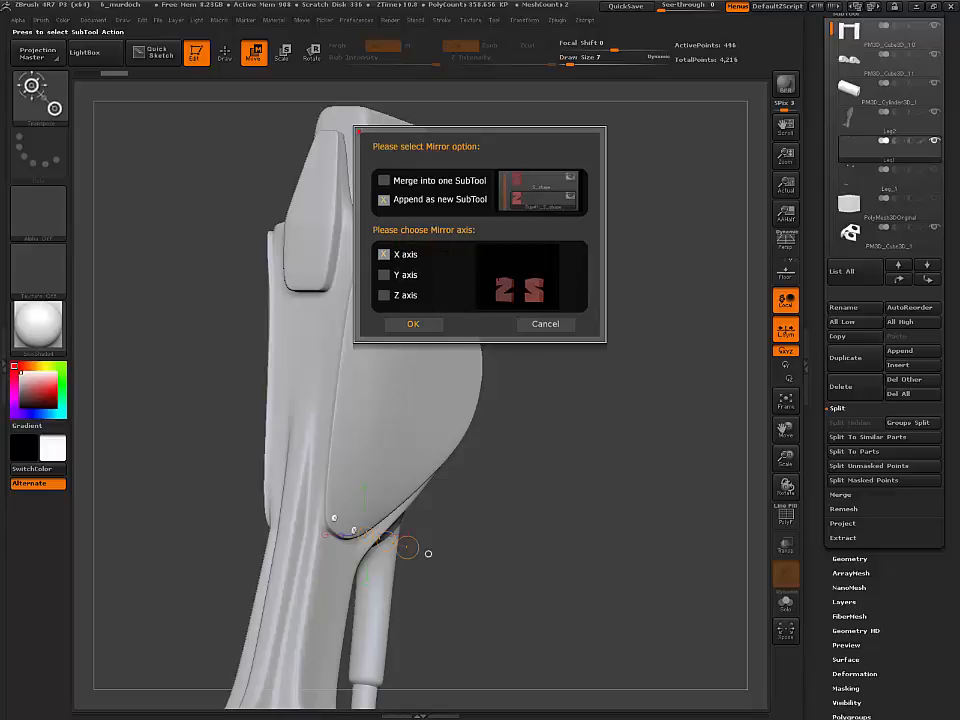
pyautogui.click(427, 323)
# - Move the mirrored screws horizontally with the Transpose line onto the side plate on the leg's opposite side
pyautogui.moveTo(591, 339); pyautogui.dragTo(527, 316)
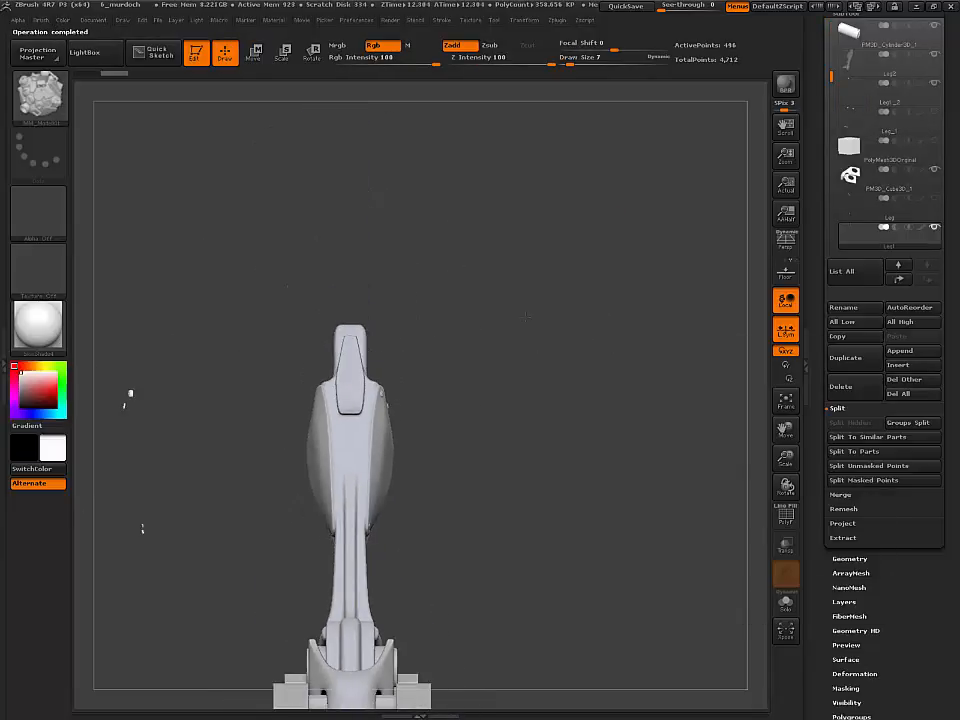
pyautogui.keyDown('alt'); pyautogui.moveTo(538, 361); pyautogui.dragTo(574, 342); pyautogui.keyUp('alt')
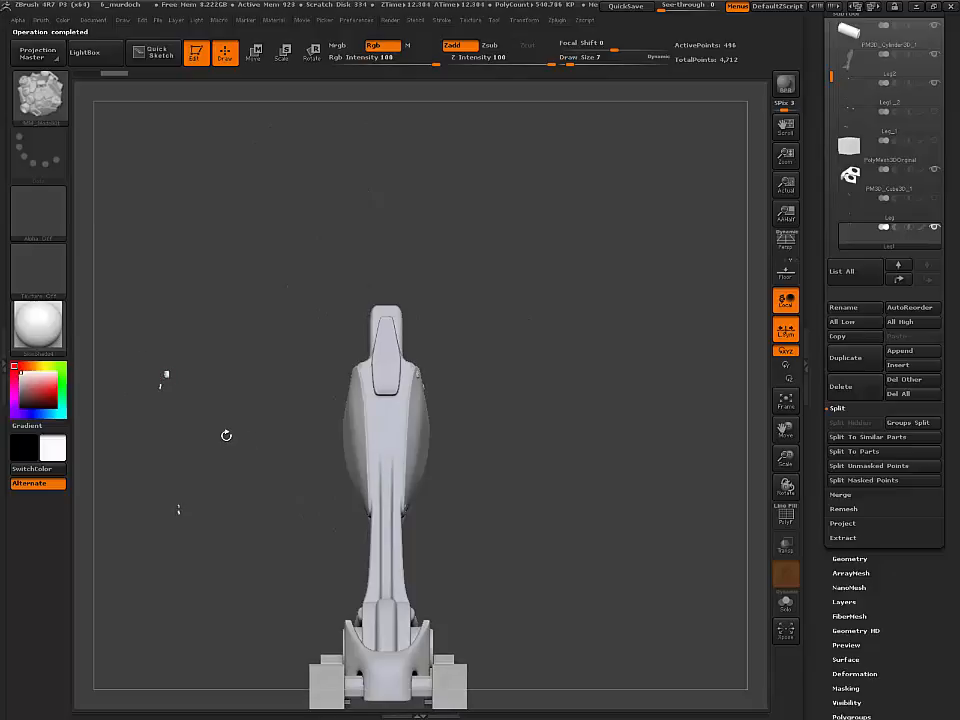
pyautogui.press('w')
pyautogui.moveTo(176, 374); pyautogui.dragTo(446, 372)
pyautogui.click(180, 372)
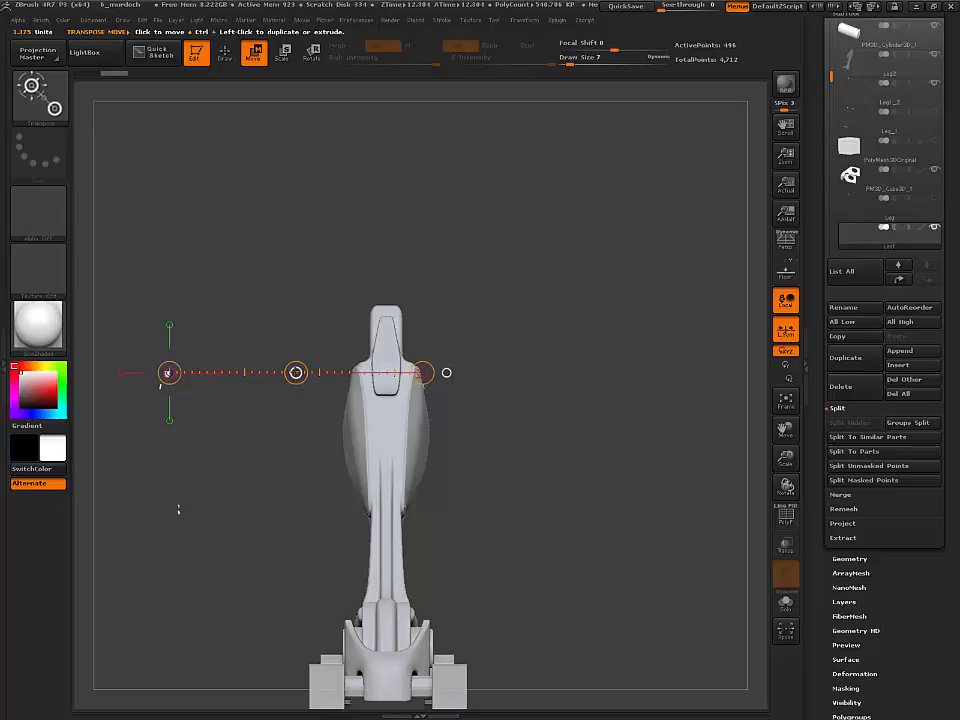
pyautogui.click(296, 372)
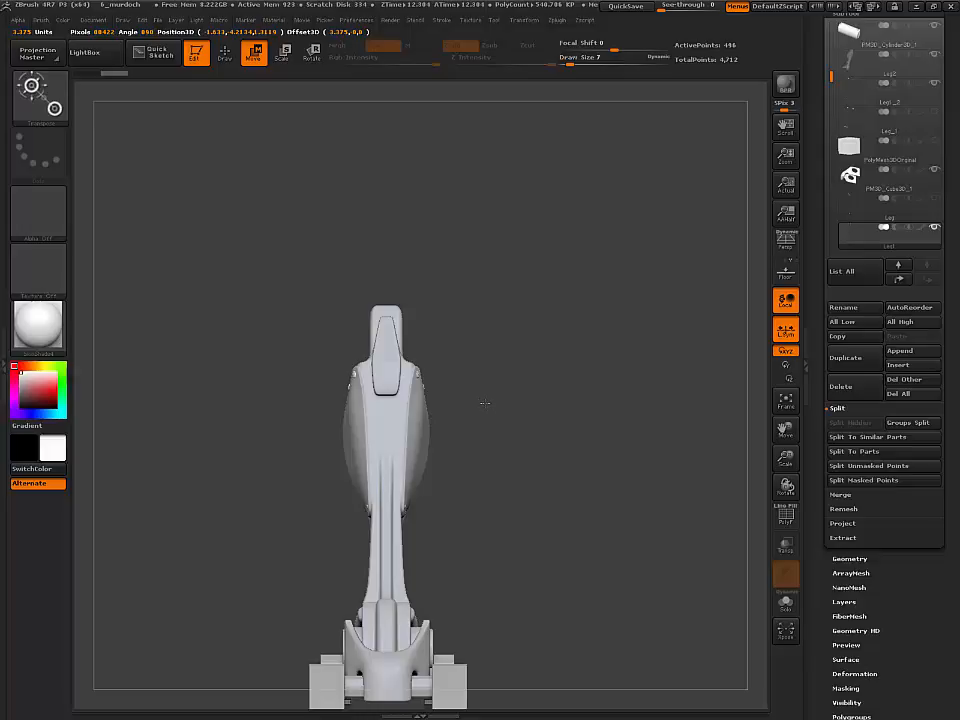
# - Nudge the mirrored screws slightly along the X axis with the Offset deformation to seat them in the plate
pyautogui.moveTo(527, 499); pyautogui.dragTo(506, 437)
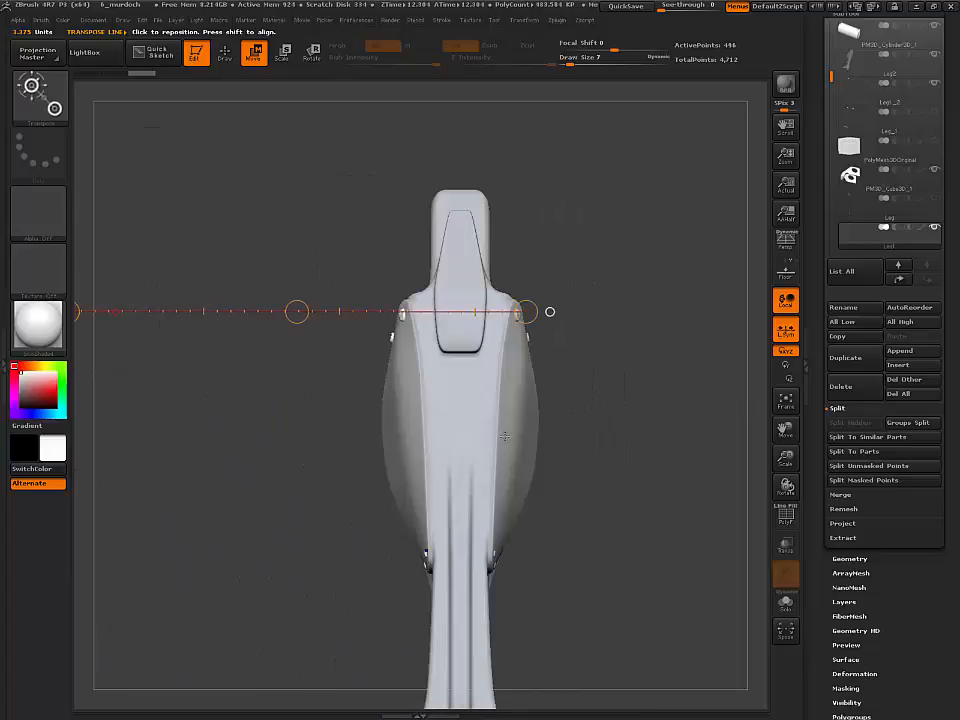
pyautogui.moveTo(817, 487); pyautogui.dragTo(819, 417)
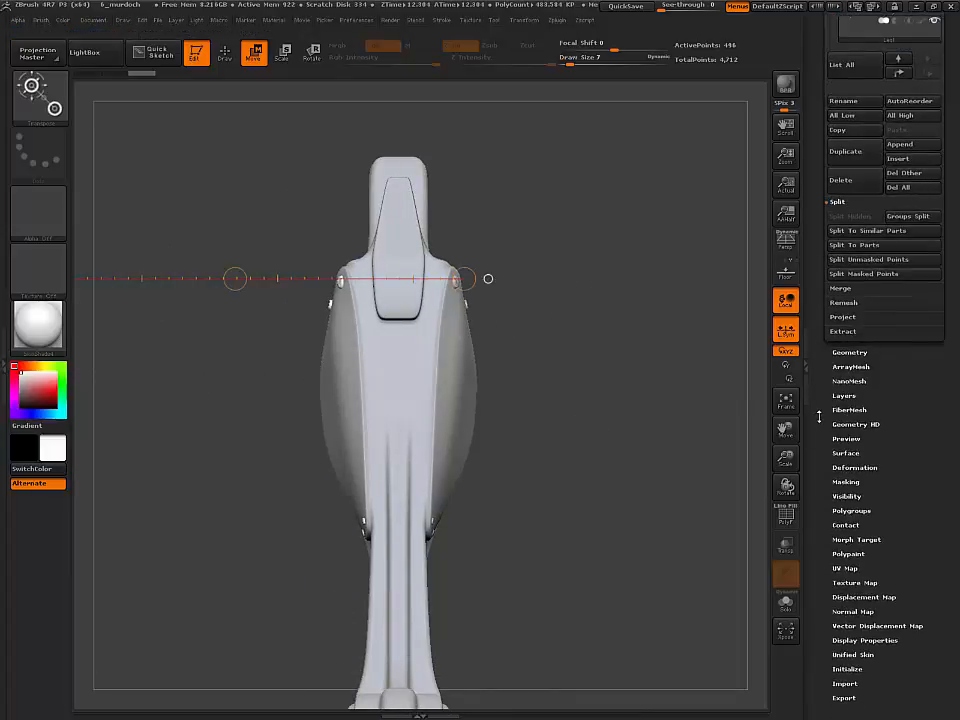
pyautogui.click(846, 468)
pyautogui.moveTo(827, 396); pyautogui.dragTo(824, 481)
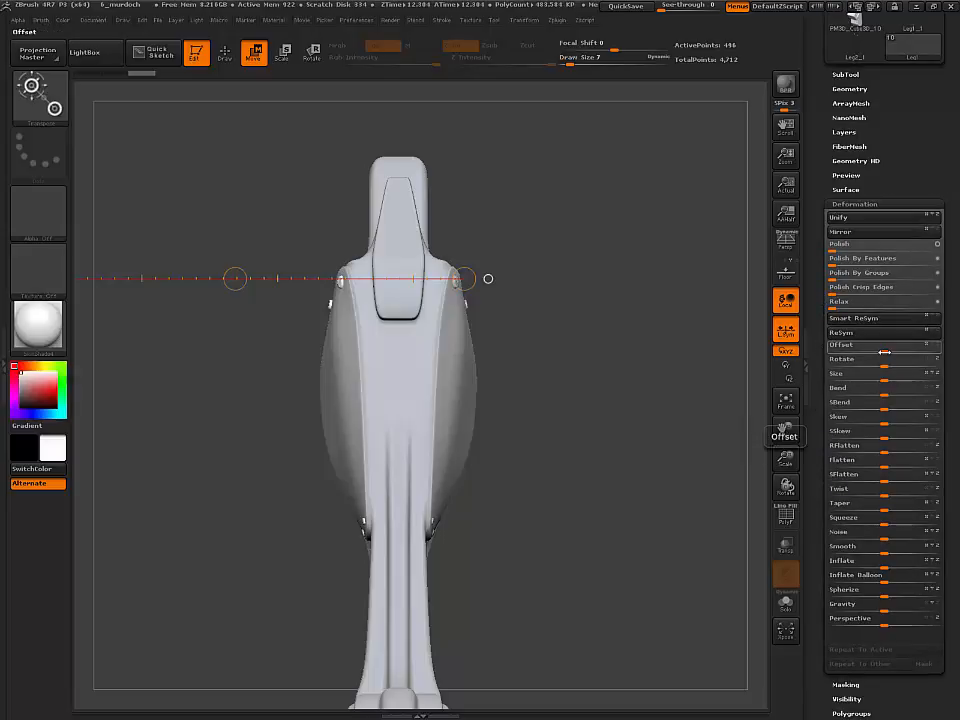
pyautogui.moveTo(884, 352); pyautogui.dragTo(886, 353)
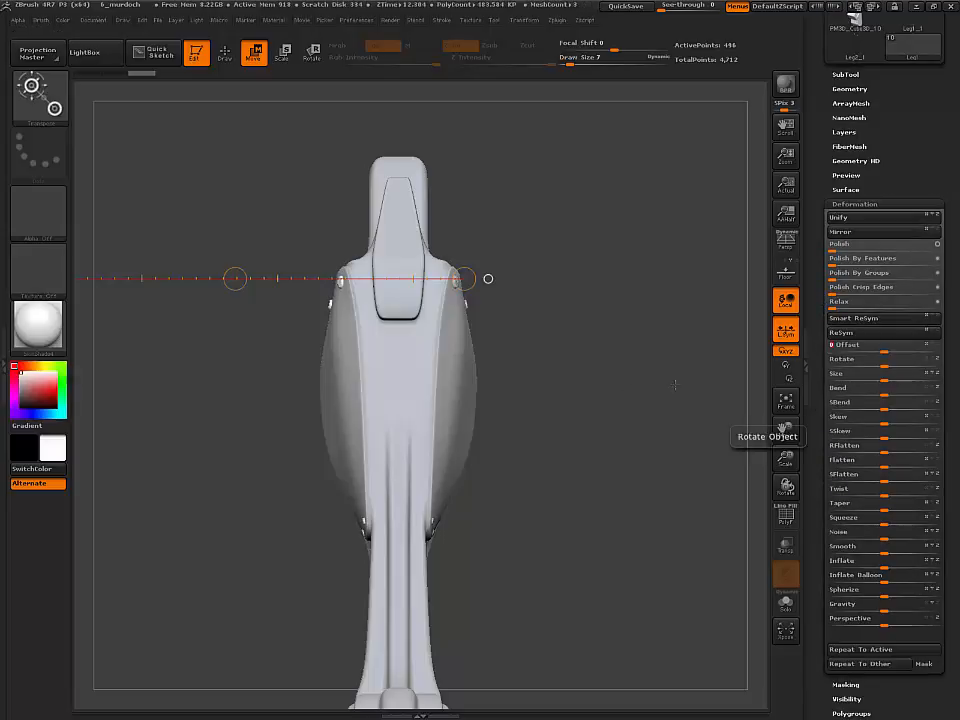
pyautogui.moveTo(578, 388); pyautogui.dragTo(582, 592)
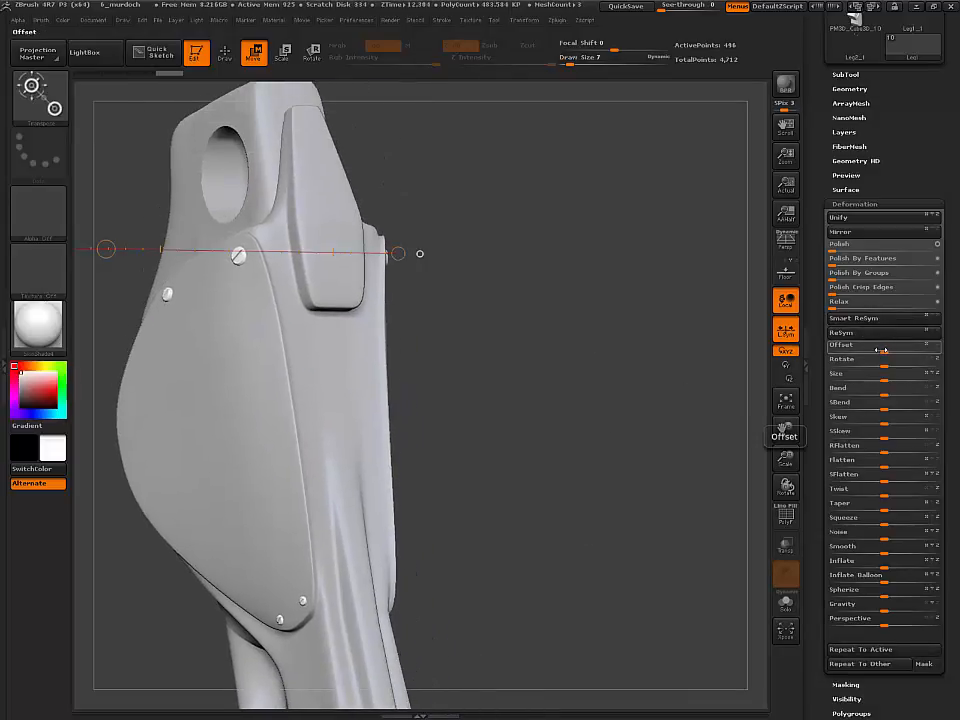
pyautogui.moveTo(882, 350); pyautogui.dragTo(885, 351)
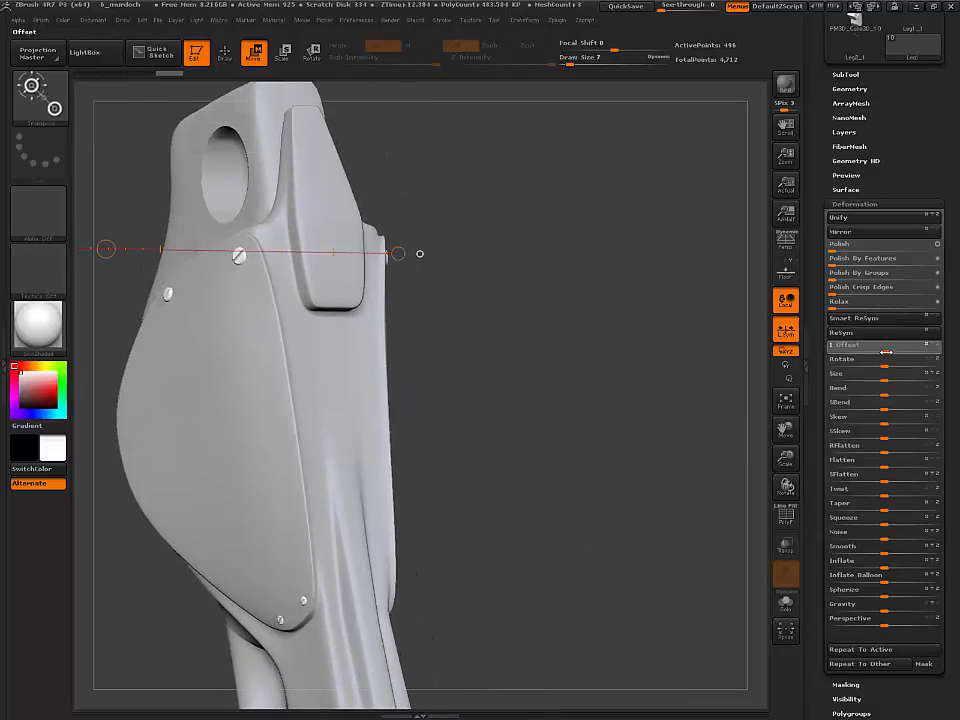
# - Examine the screws' fit on both sides of the leg from several angles and look through the available sculpting brushes
pyautogui.moveTo(600, 369); pyautogui.dragTo(480, 312)
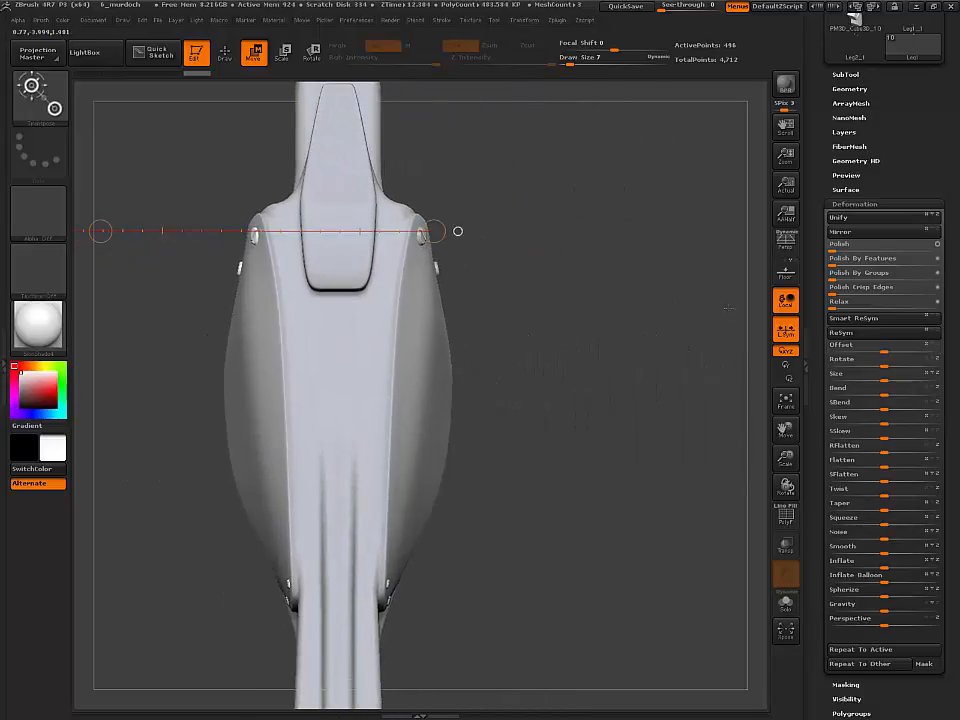
pyautogui.moveTo(818, 189); pyautogui.dragTo(805, 314)
pyautogui.keyDown('alt'); pyautogui.moveTo(575, 415); pyautogui.dragTo(433, 349); pyautogui.keyUp('alt')
pyautogui.moveTo(410, 396); pyautogui.dragTo(457, 424)
pyautogui.keyDown('alt'); pyautogui.moveTo(437, 488); pyautogui.dragTo(519, 424); pyautogui.keyUp('alt')
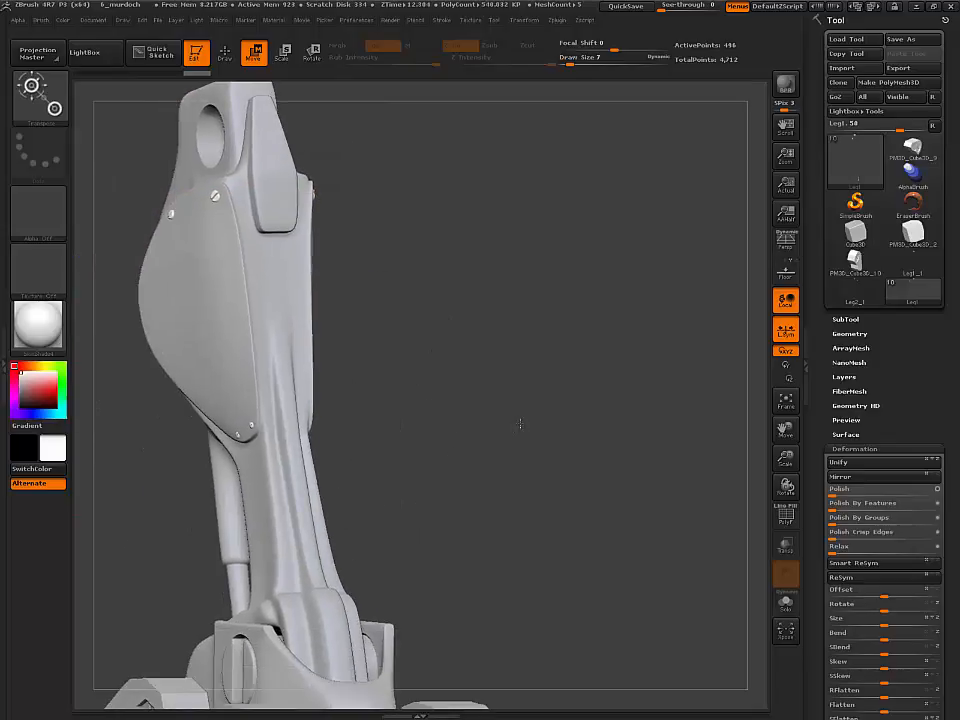
pyautogui.keyDown('alt'); pyautogui.moveTo(453, 462); pyautogui.dragTo(514, 390); pyautogui.keyUp('alt')
pyautogui.keyDown('alt'); pyautogui.moveTo(497, 515); pyautogui.dragTo(645, 411); pyautogui.keyUp('alt')
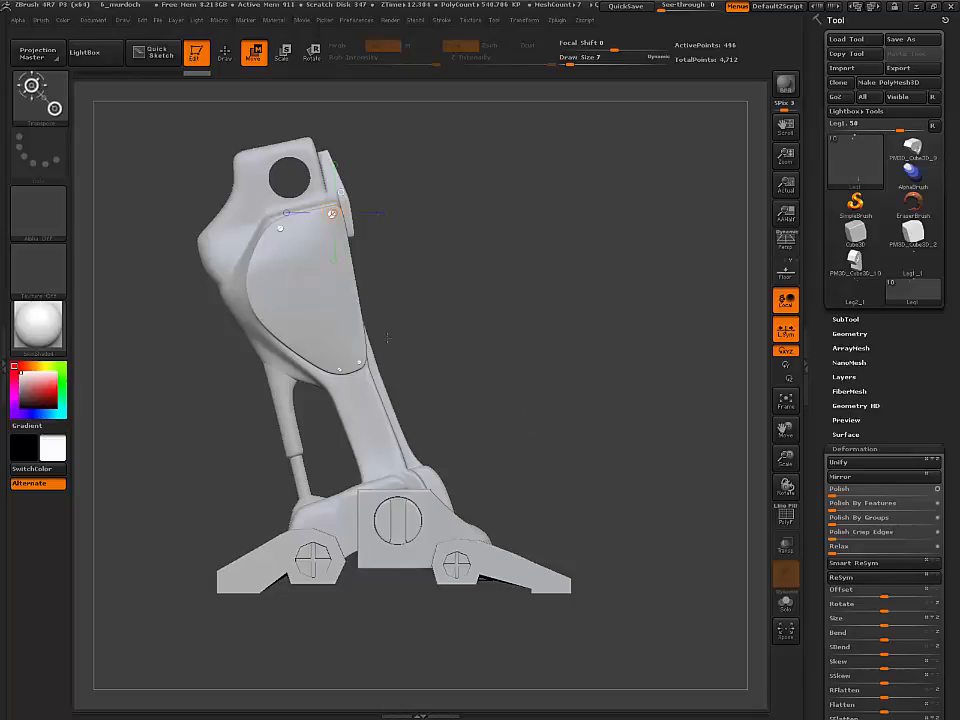
pyautogui.click(55, 107)
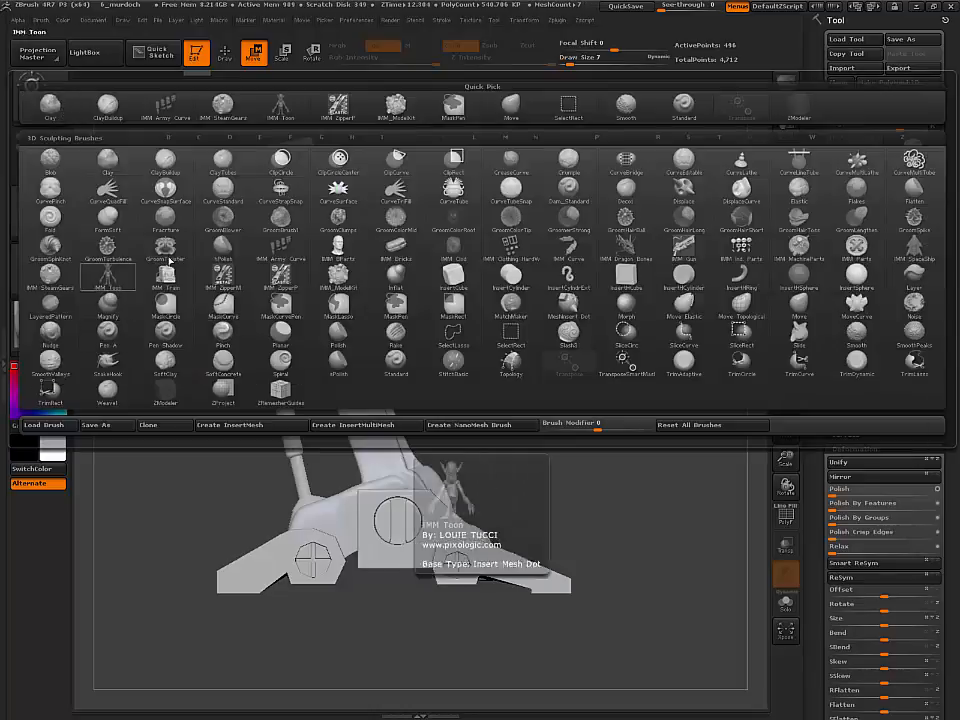
pyautogui.click(624, 360)
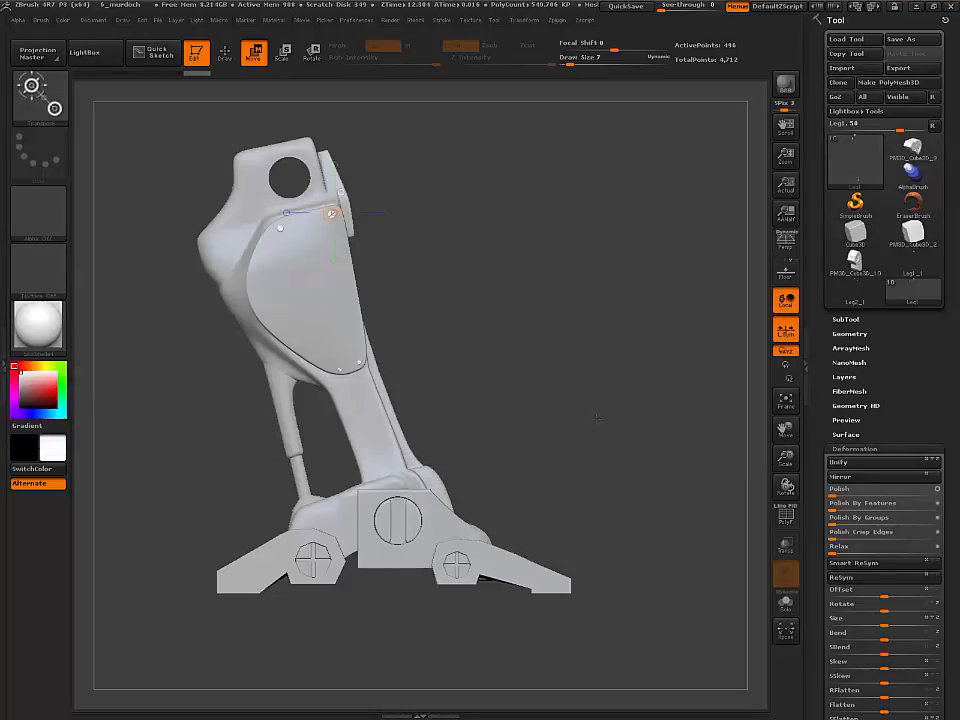